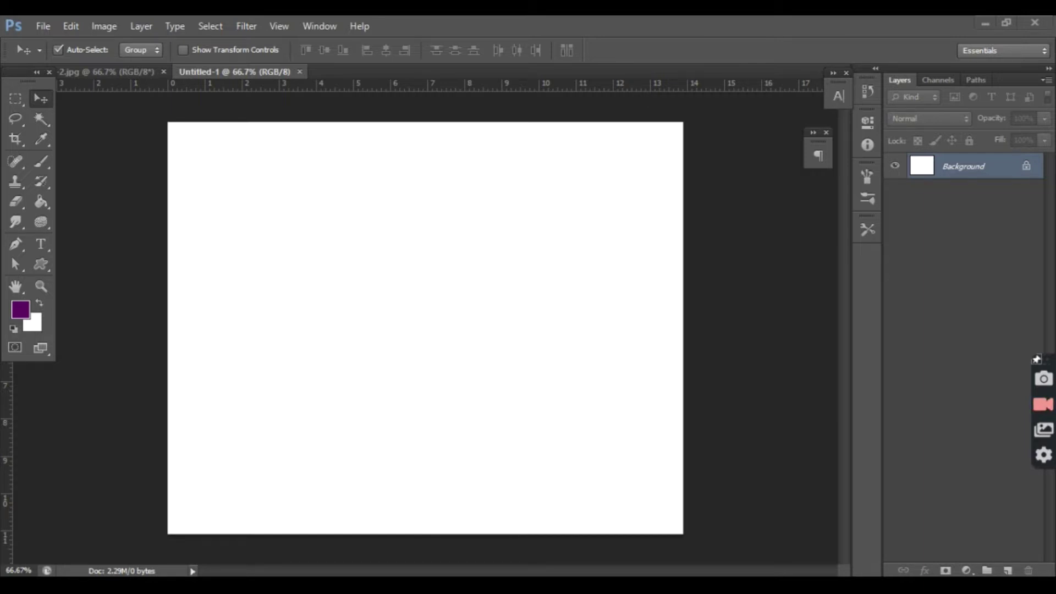
Switch from Untitled-1 to the 2.jpg fireworks image document.
click(142, 77)
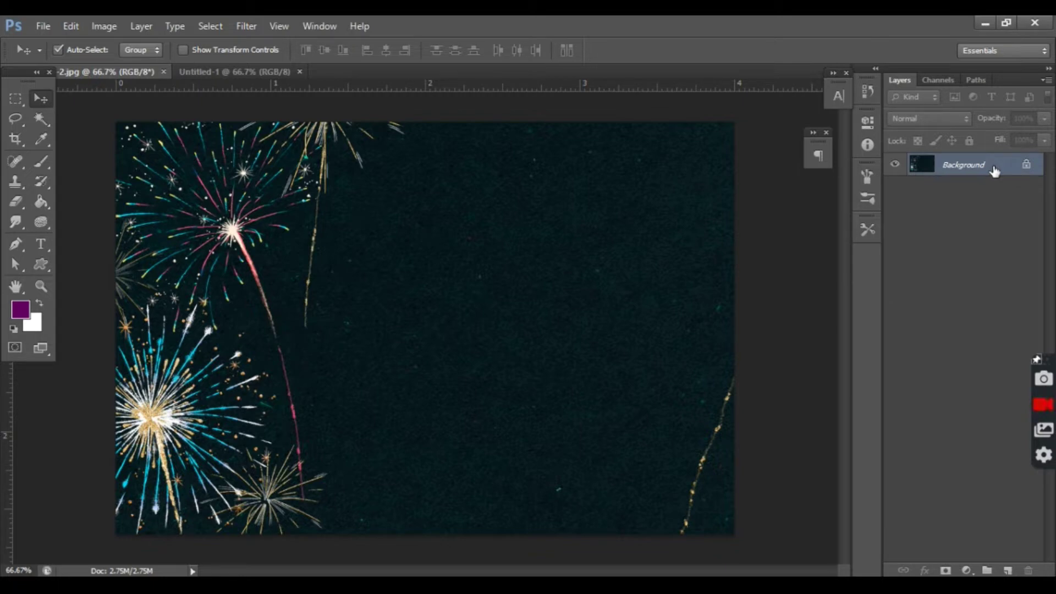
Add white bold 'HAPPY NEW YEAR' paragraph text over the fireworks, enlarging the text box.
click(46, 250)
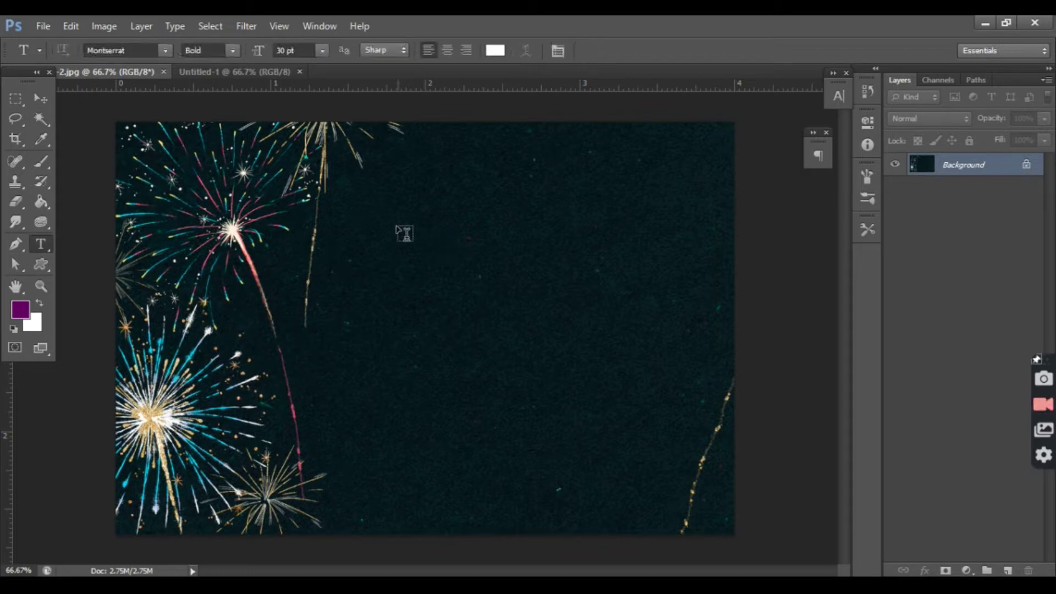
drag(359, 215, 677, 379)
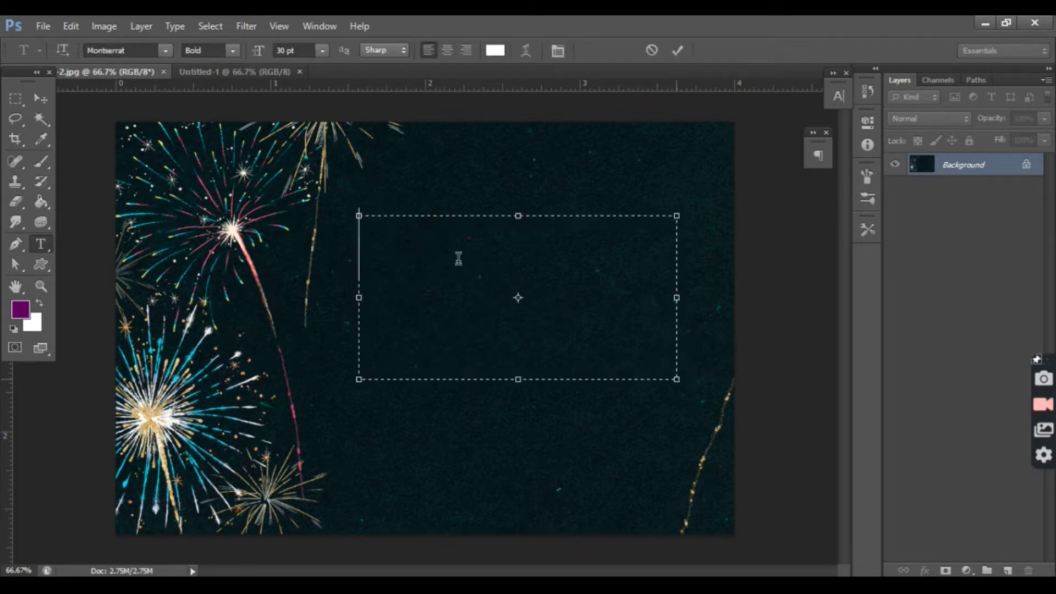
text(H)
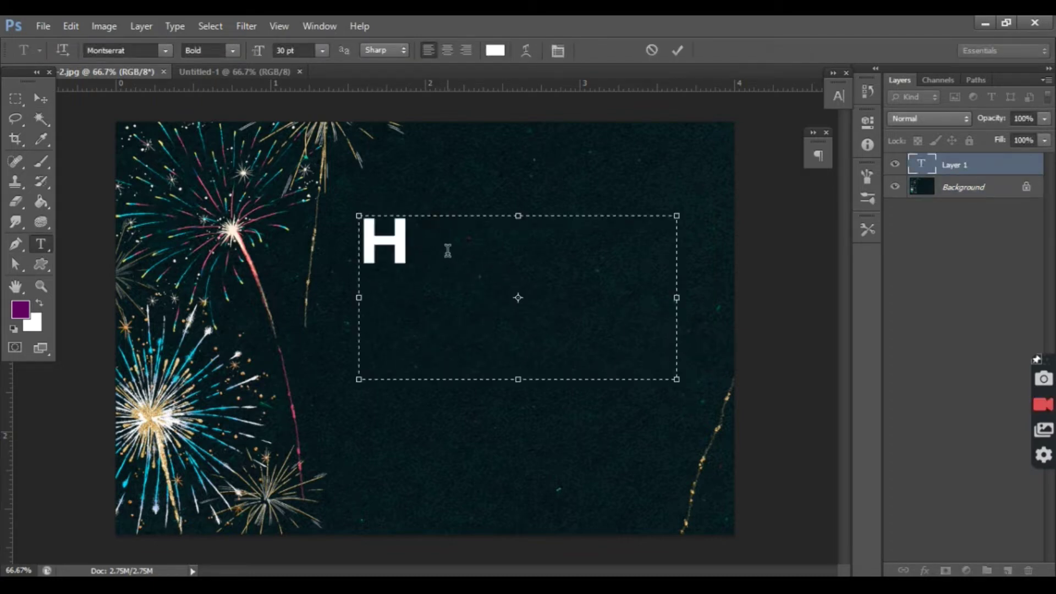
text(APPY)
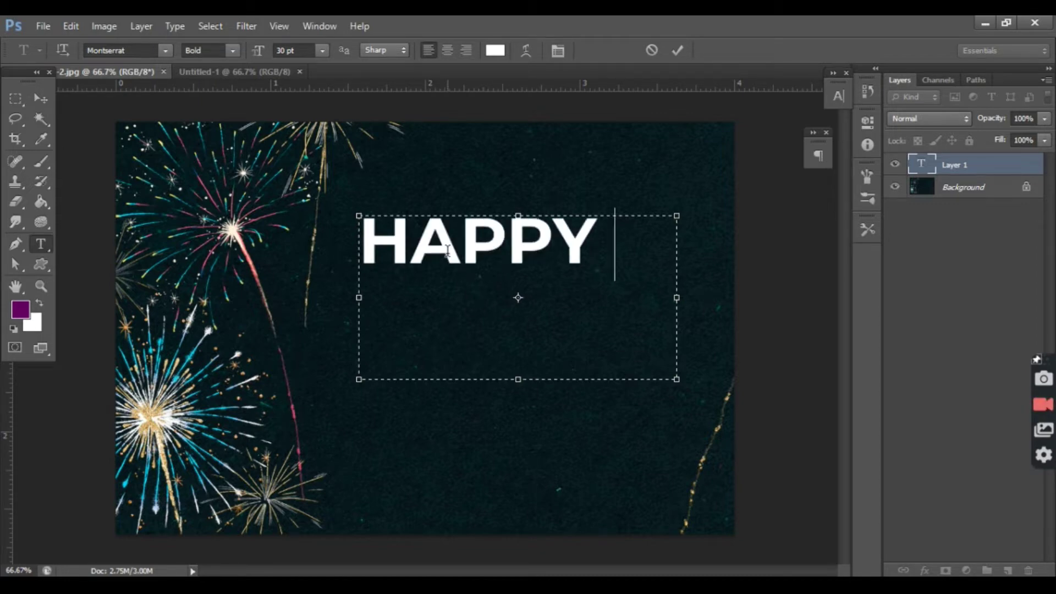
text( NEW )
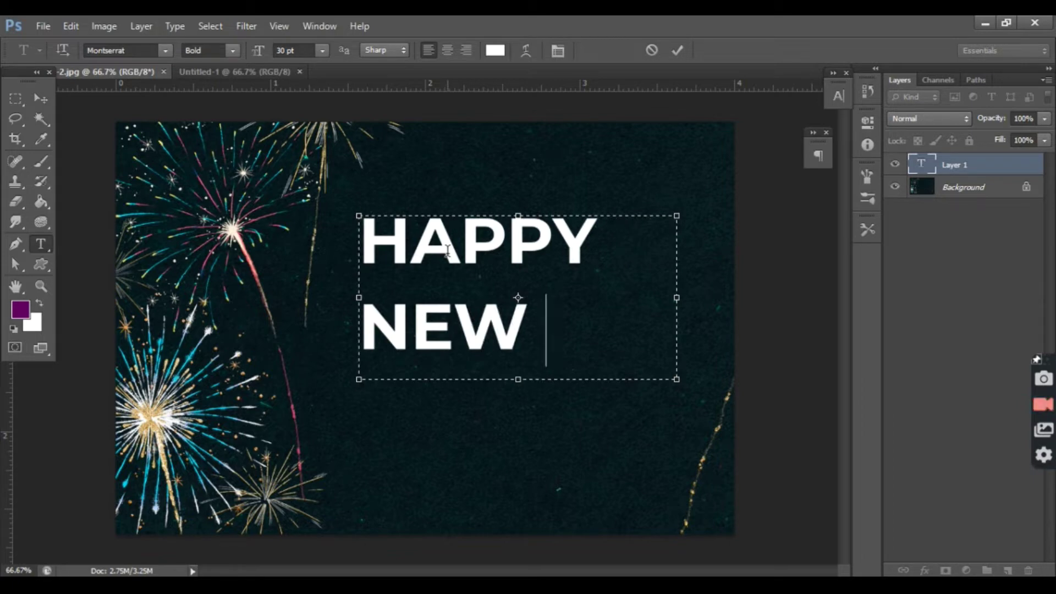
text(Y)
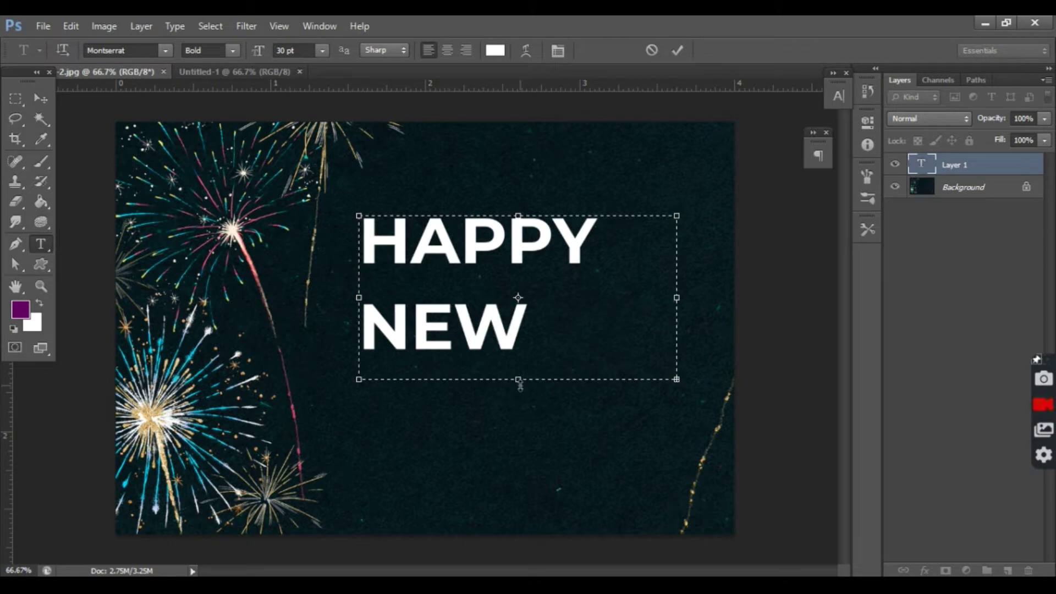
drag(518, 379, 531, 495)
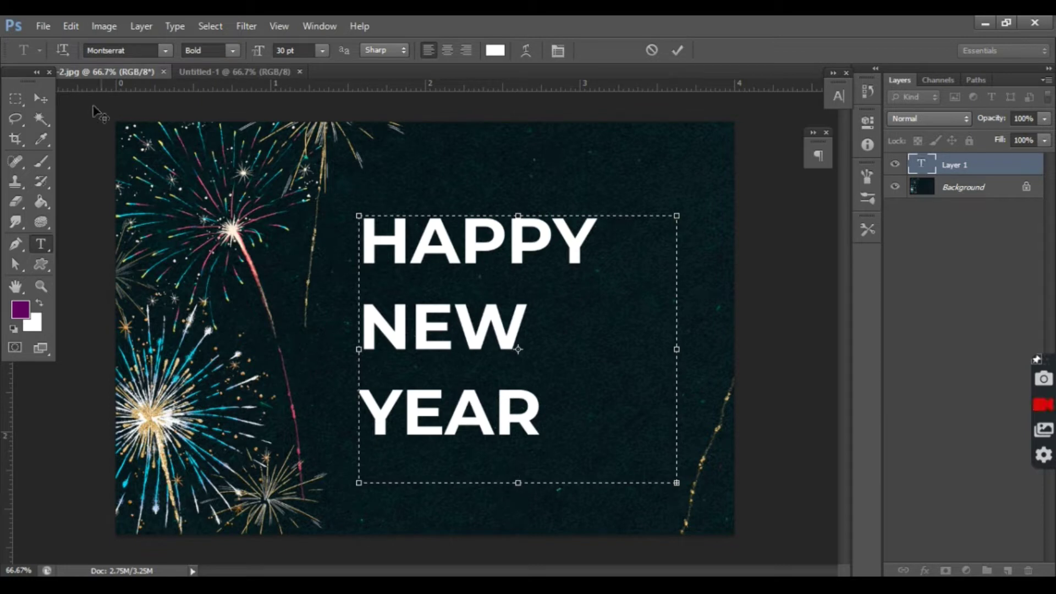
click(41, 99)
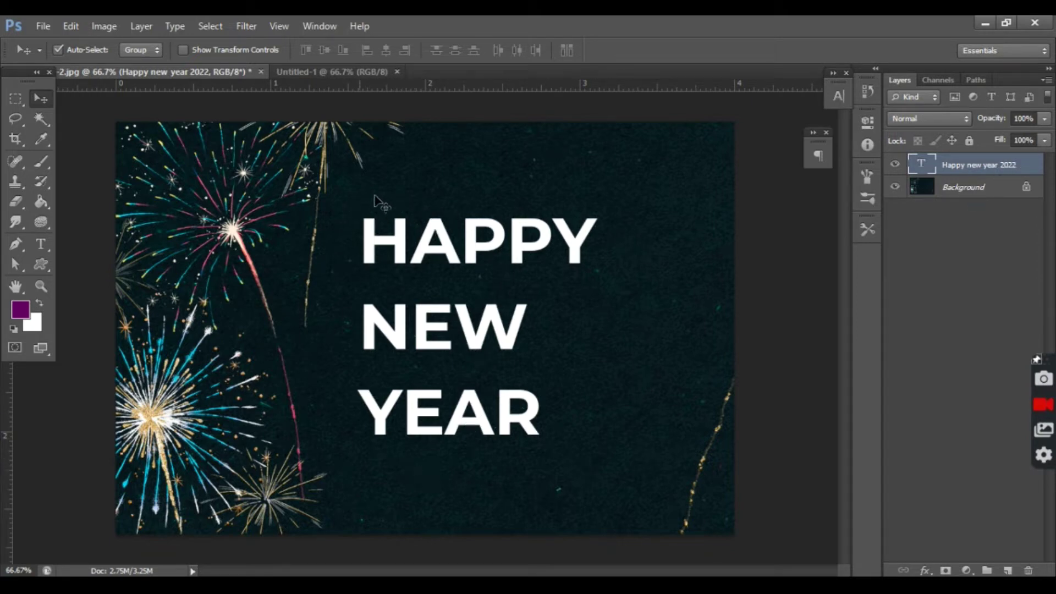
Set the greeting's font size to 20 pt in the Character panel.
click(835, 97)
click(688, 127)
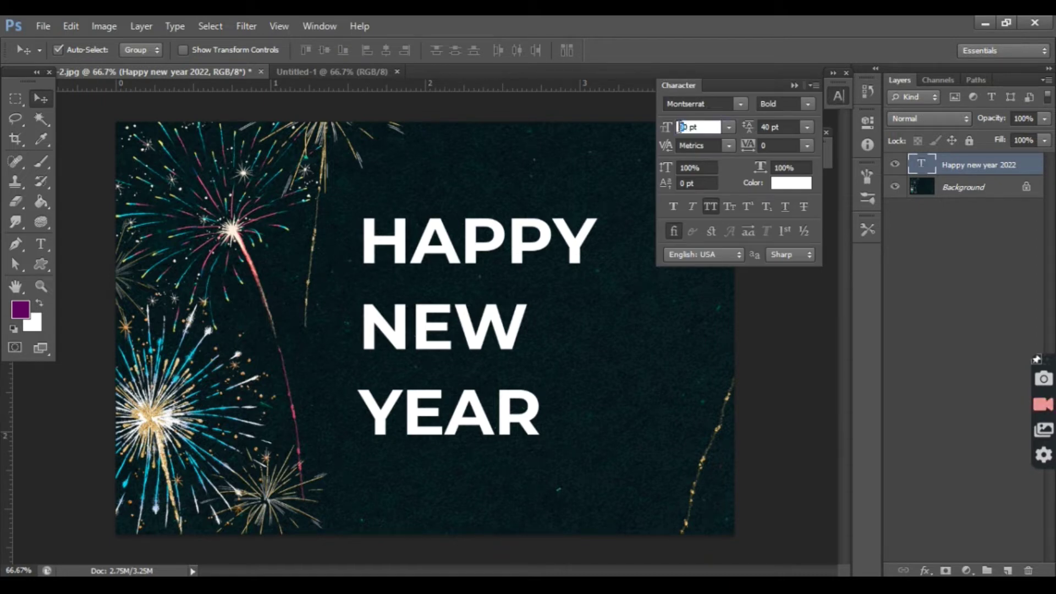
text(20)
key(Return)
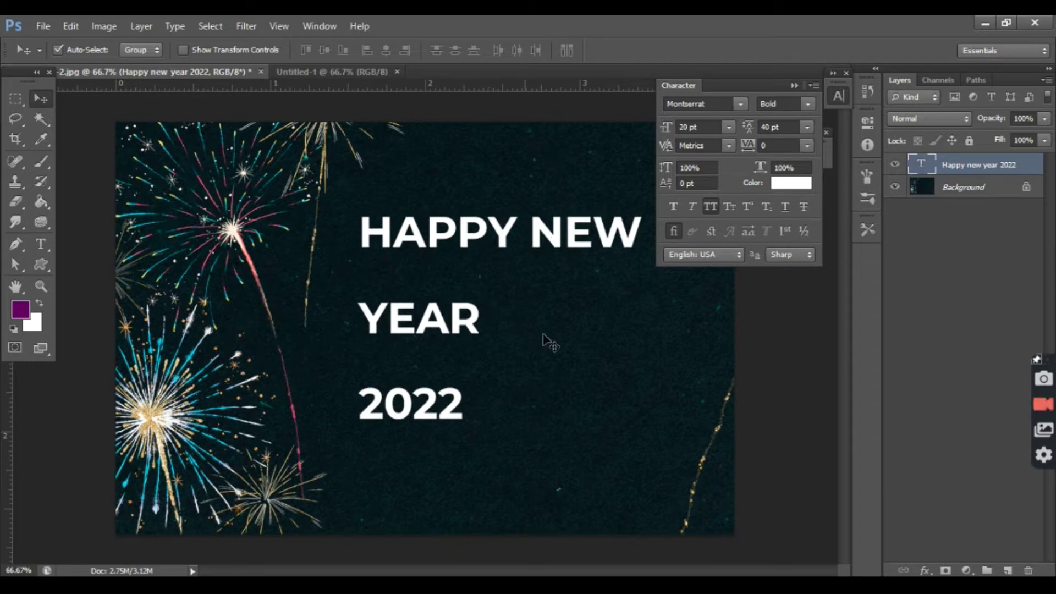
drag(752, 84, 832, 125)
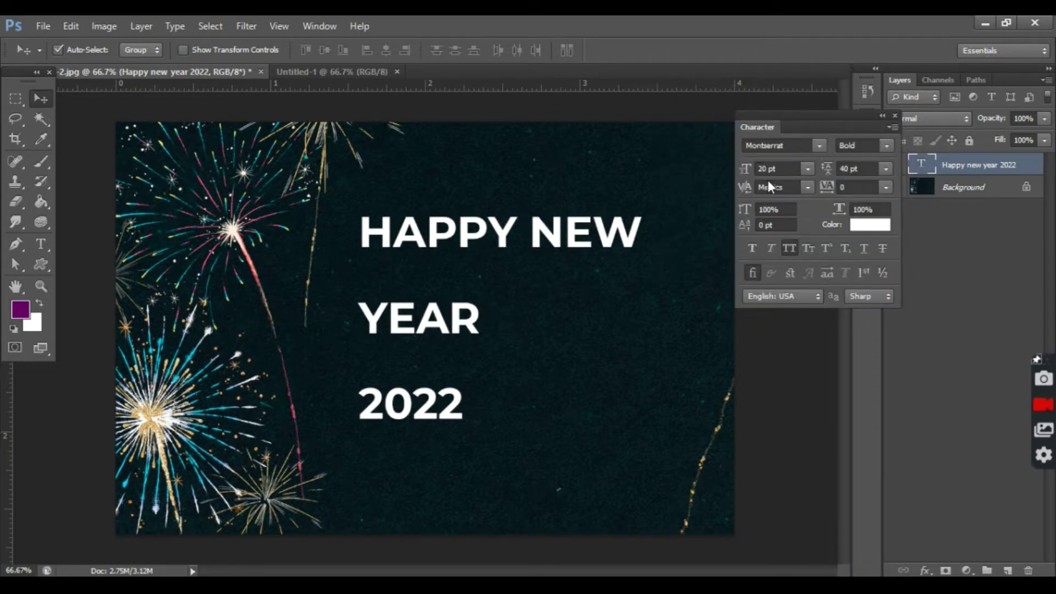
Try the Poiret One and Righteous fonts on the greeting.
click(821, 145)
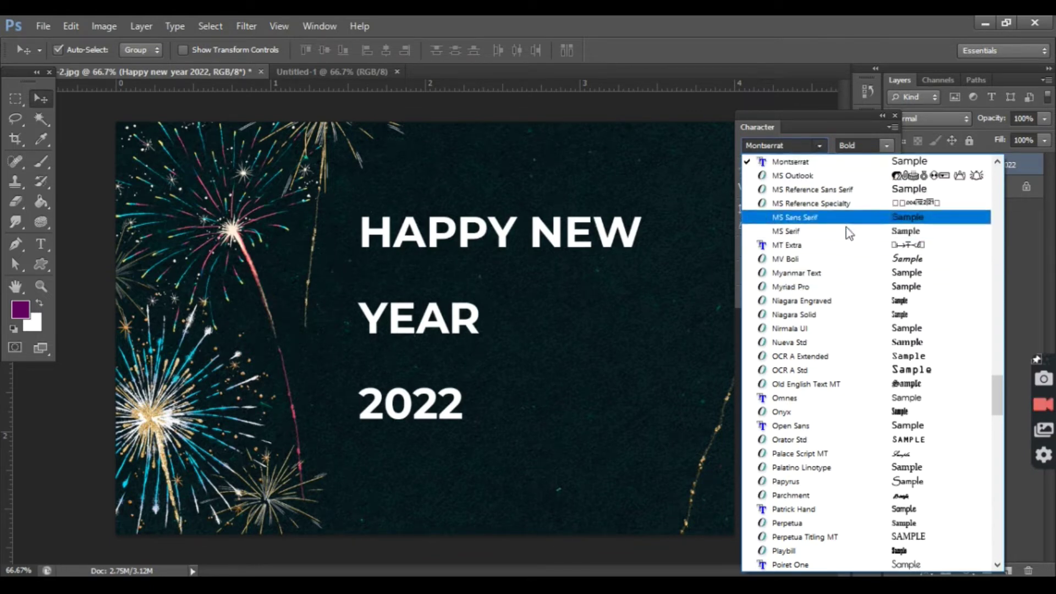
scroll(850, 338, down, 3)
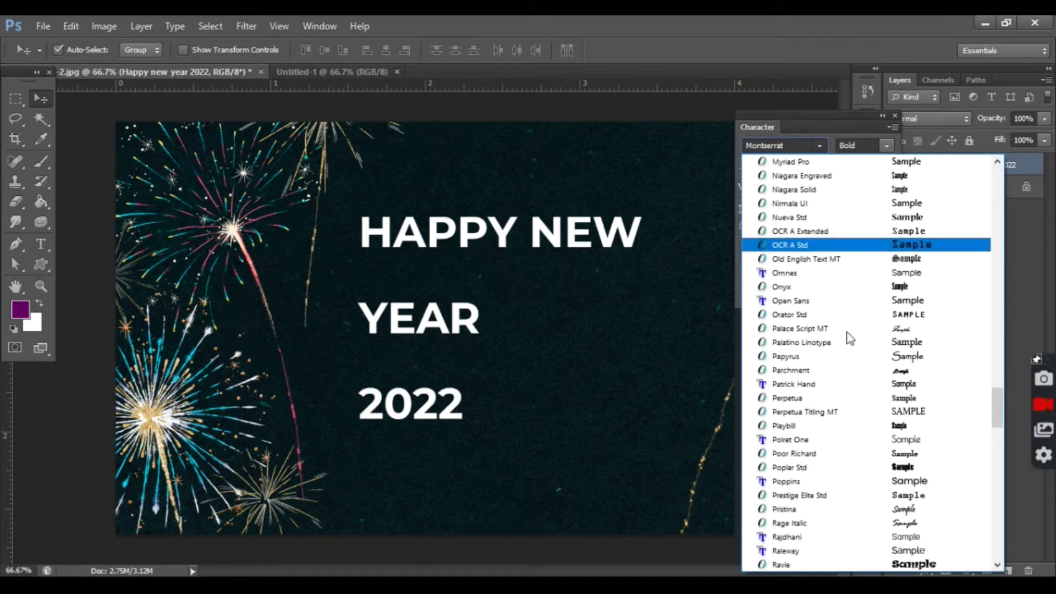
click(836, 438)
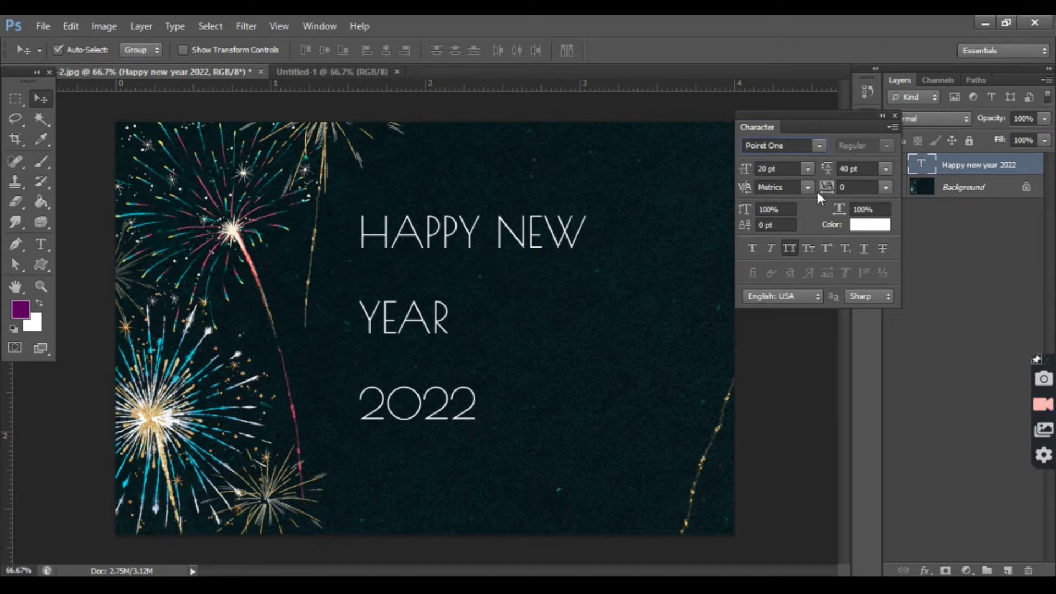
click(820, 147)
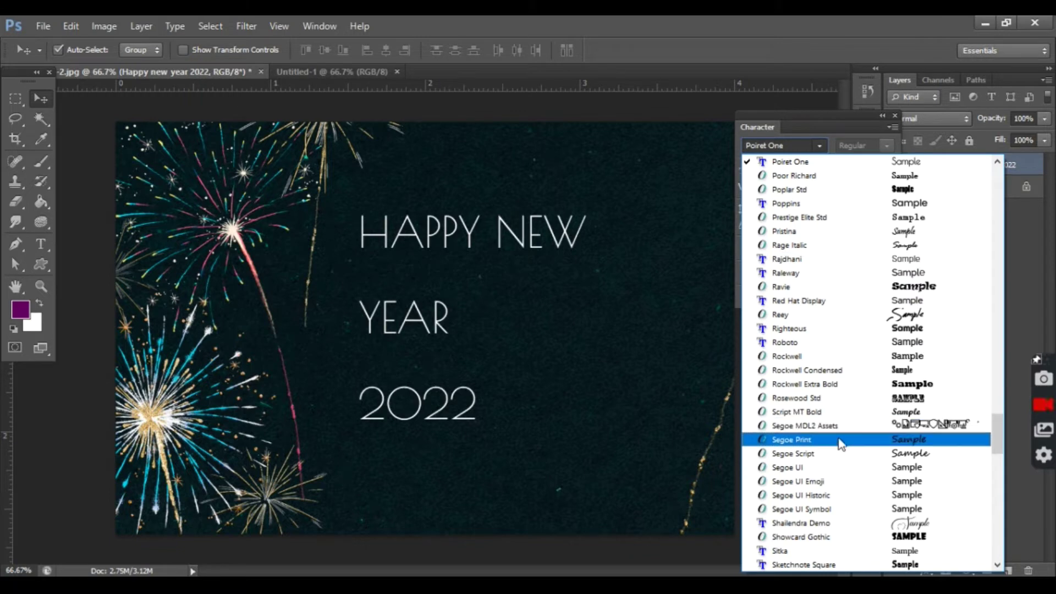
click(827, 335)
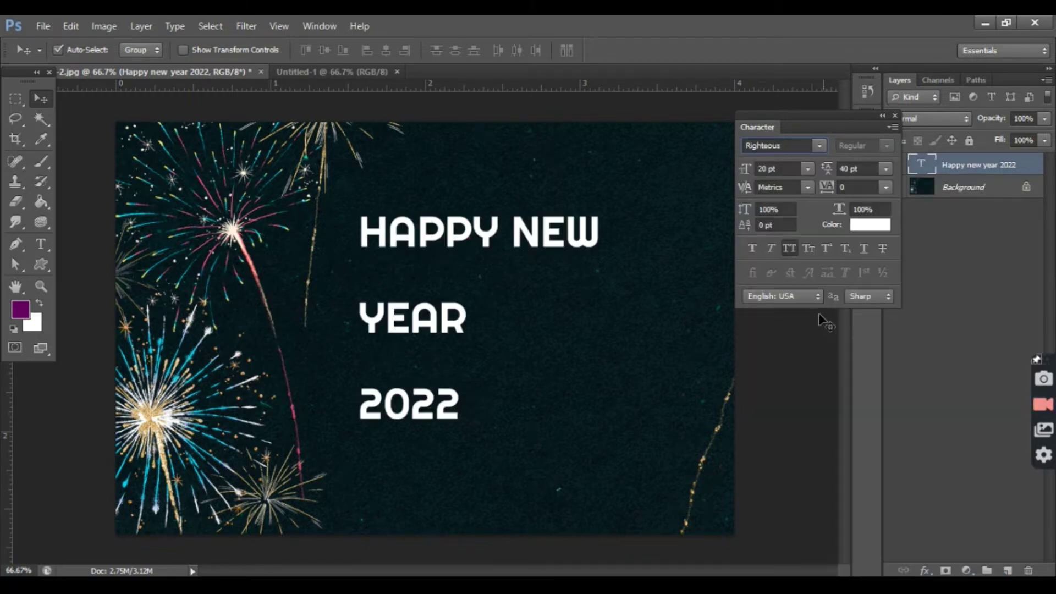
Try Snap ITC, then settle on Righteous for the greeting.
click(821, 146)
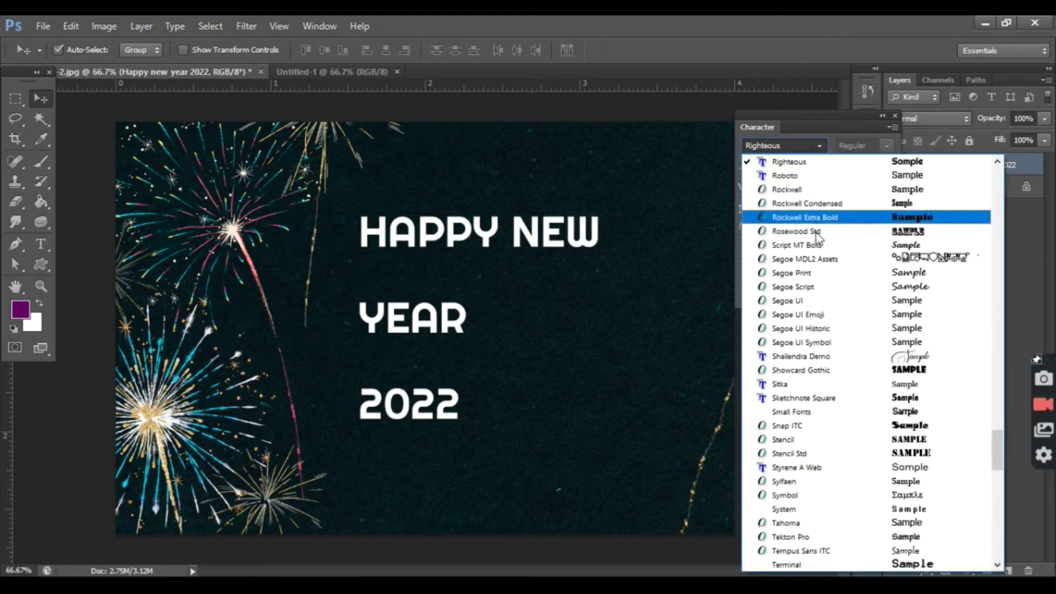
scroll(821, 456, down, 1)
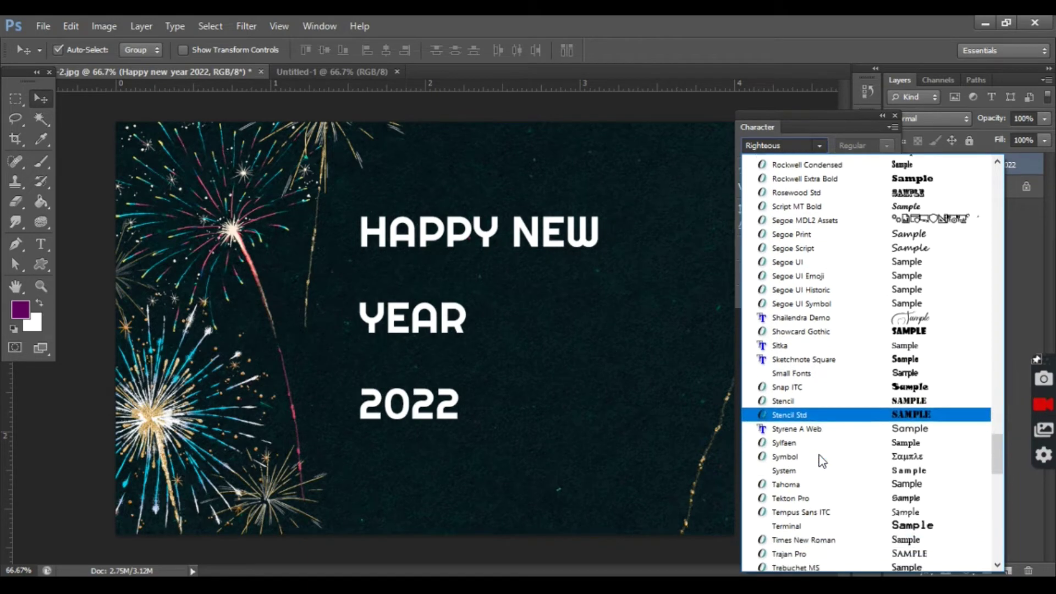
scroll(821, 456, down, 3)
scroll(822, 435, up, 3)
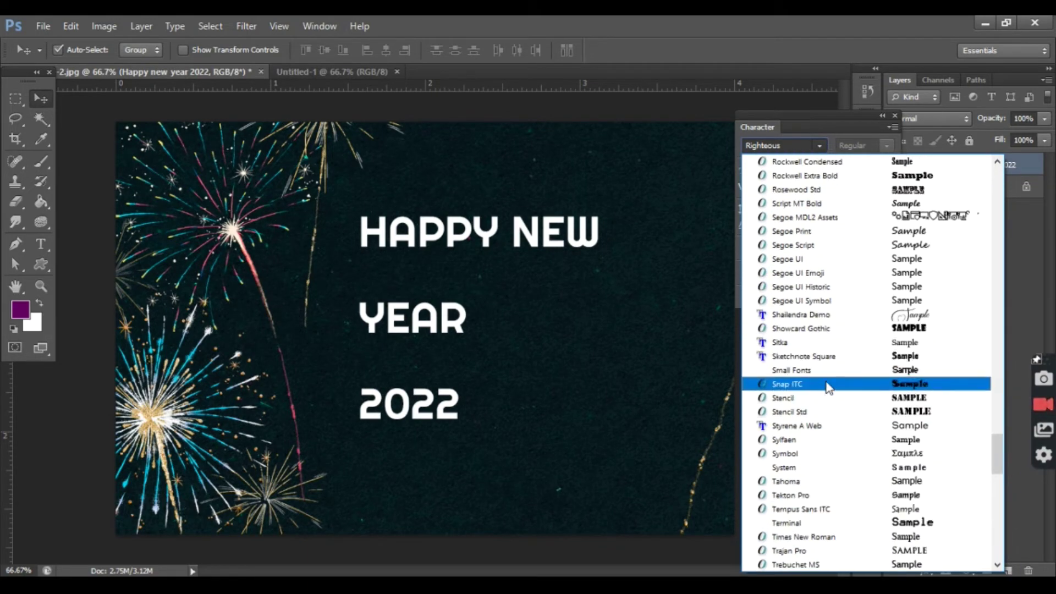
click(828, 384)
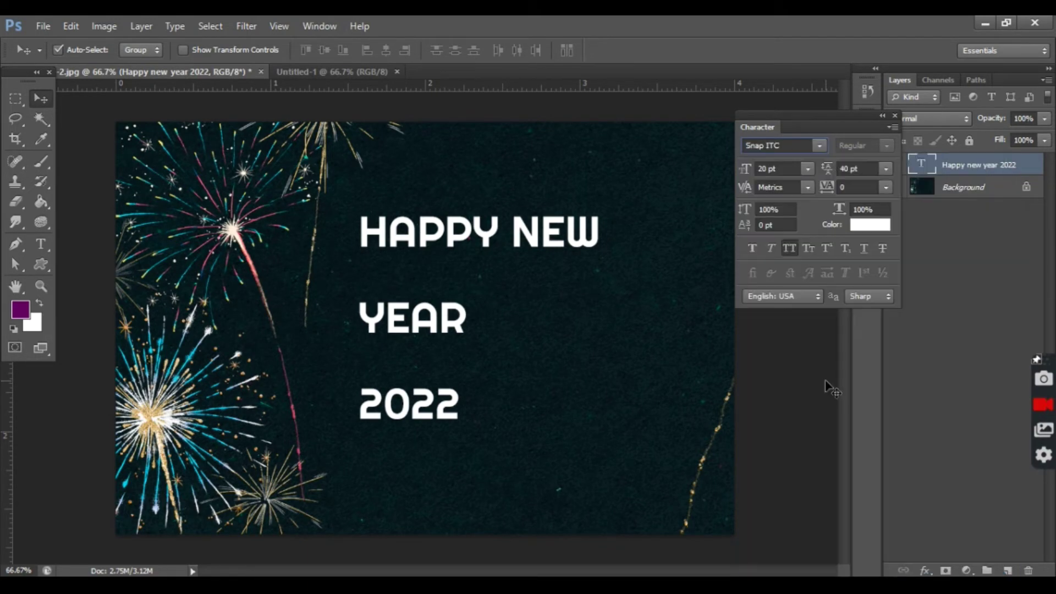
click(816, 145)
scroll(818, 451, down, 2)
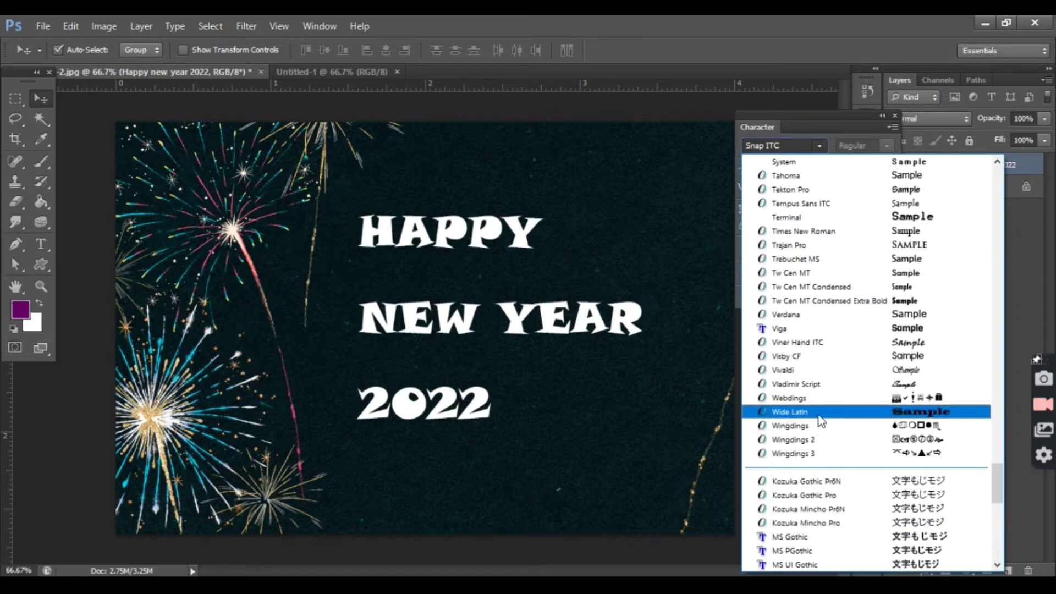
scroll(817, 435, up, 5)
scroll(816, 418, up, 4)
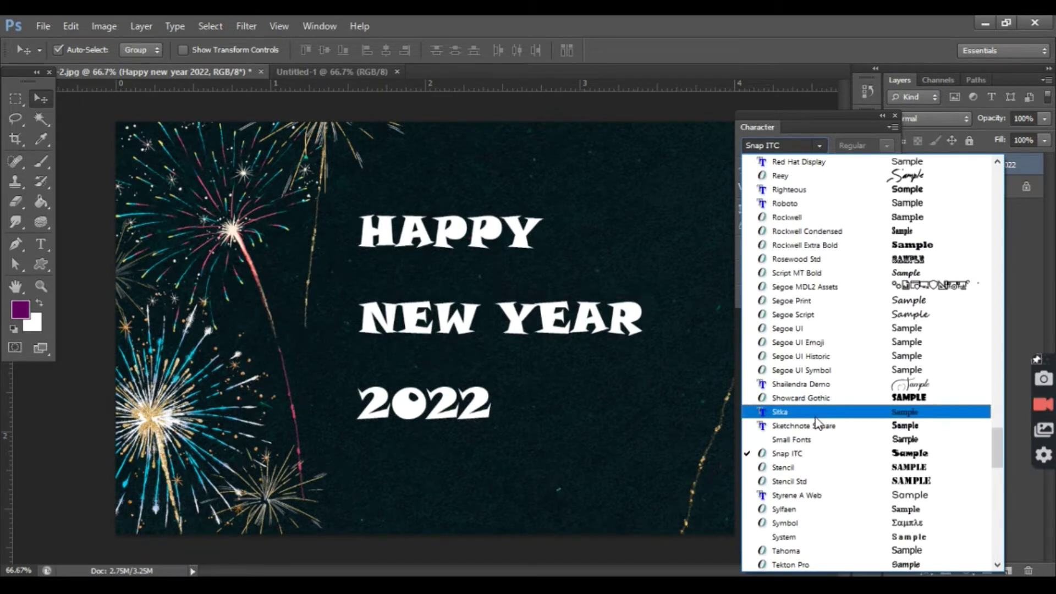
scroll(819, 412, up, 3)
scroll(828, 365, up, 2)
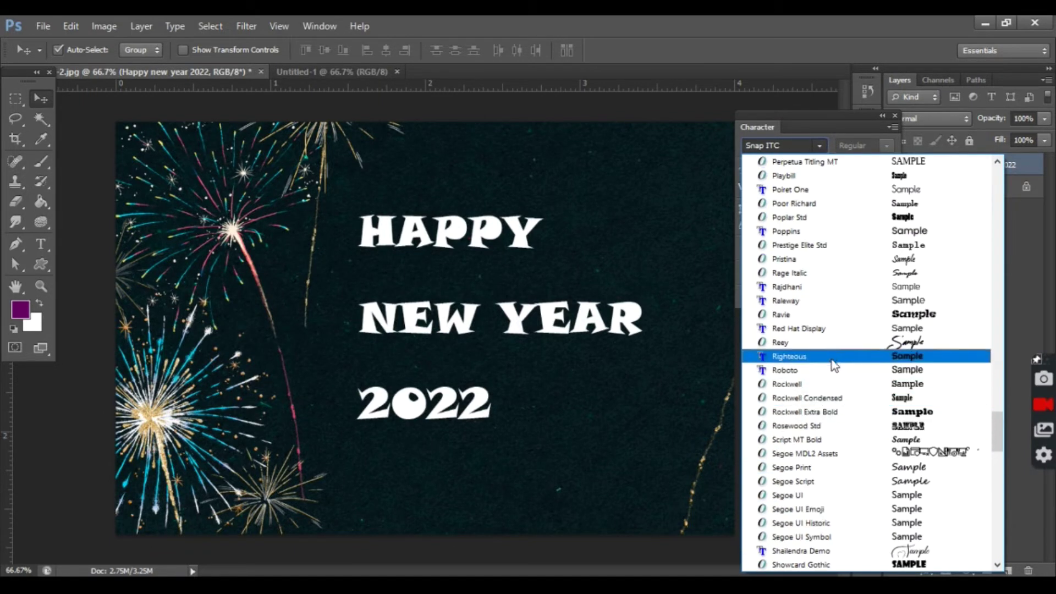
click(831, 358)
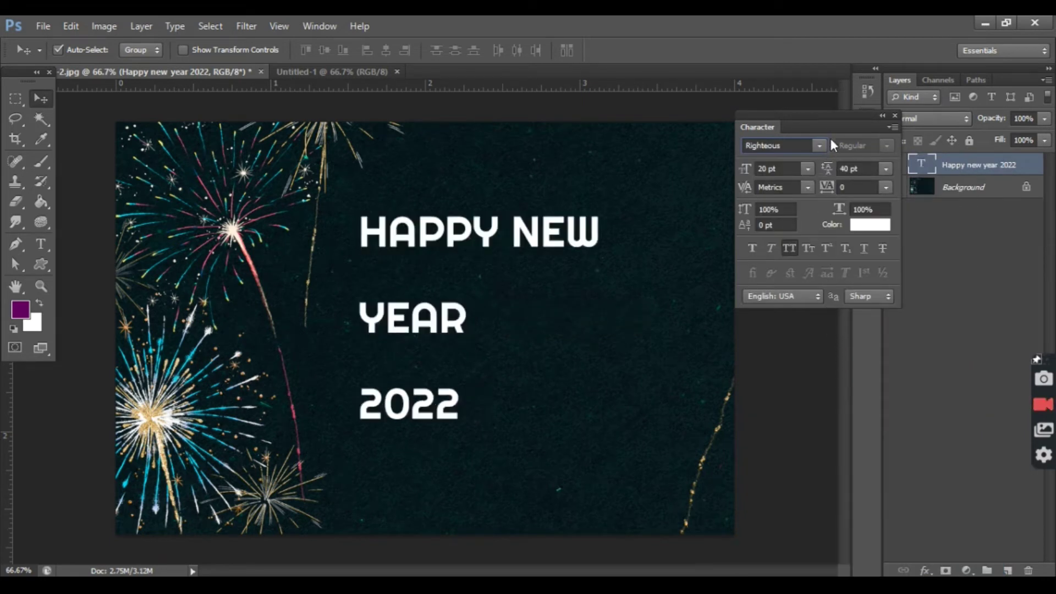
Resize the HAPPY NEW YEAR text to 33 pt, then scrub down to 30 pt.
click(40, 244)
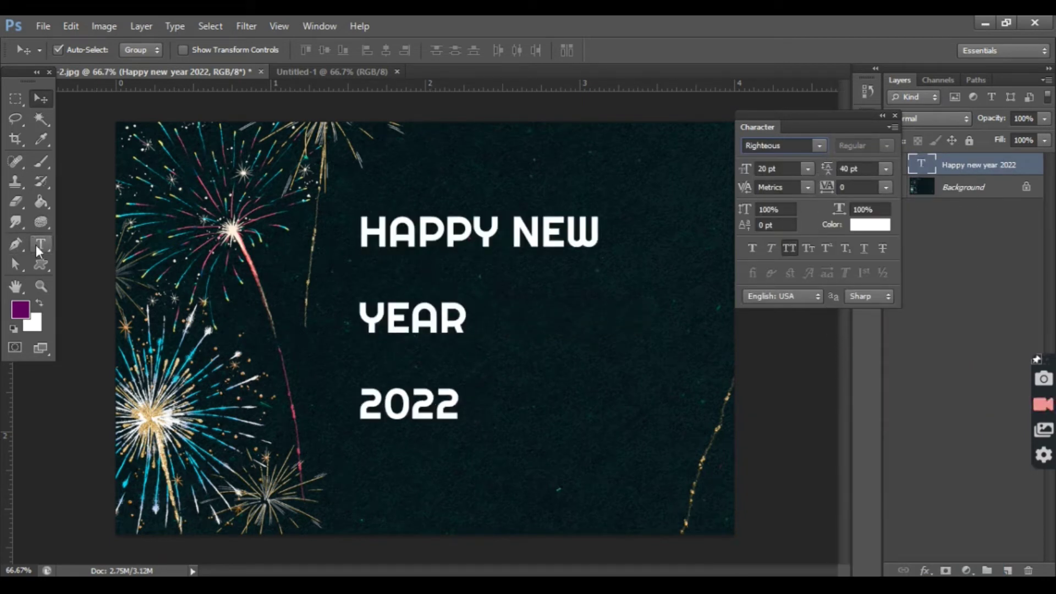
click(397, 246)
drag(360, 231, 504, 323)
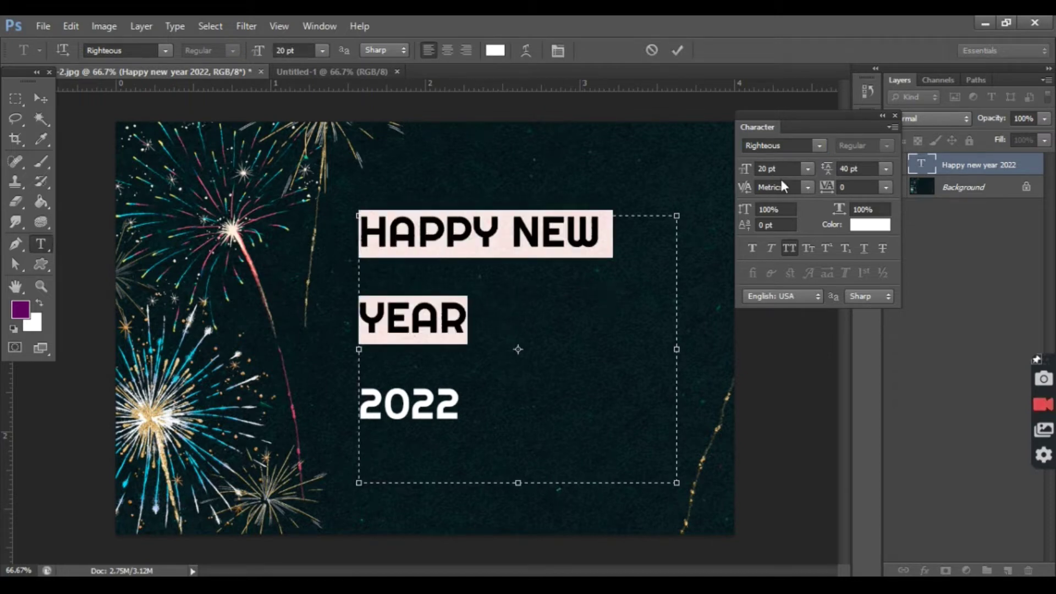
drag(747, 175, 759, 173)
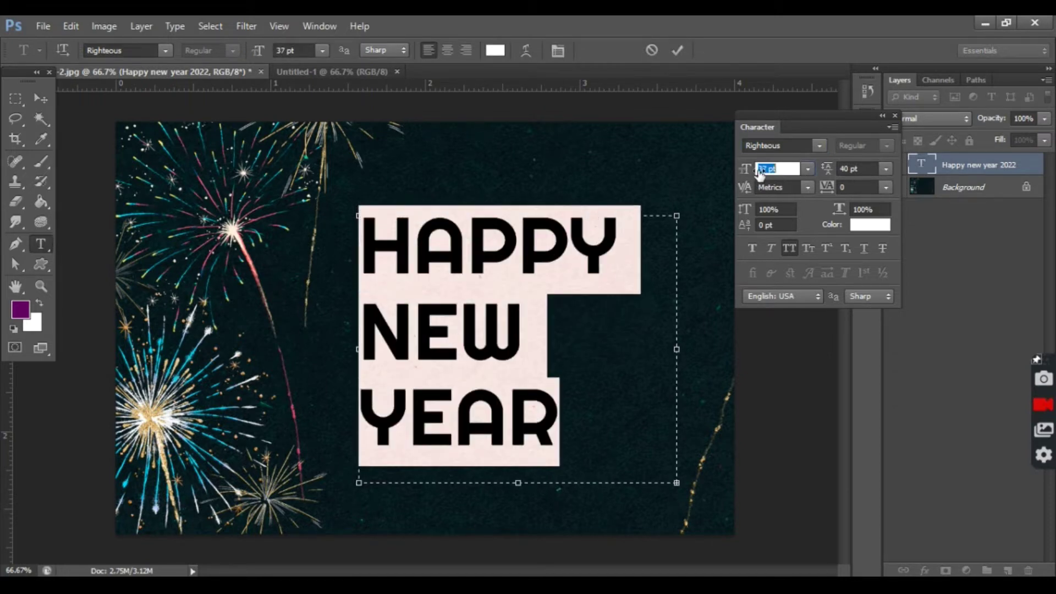
text(33)
key(Return)
click(574, 358)
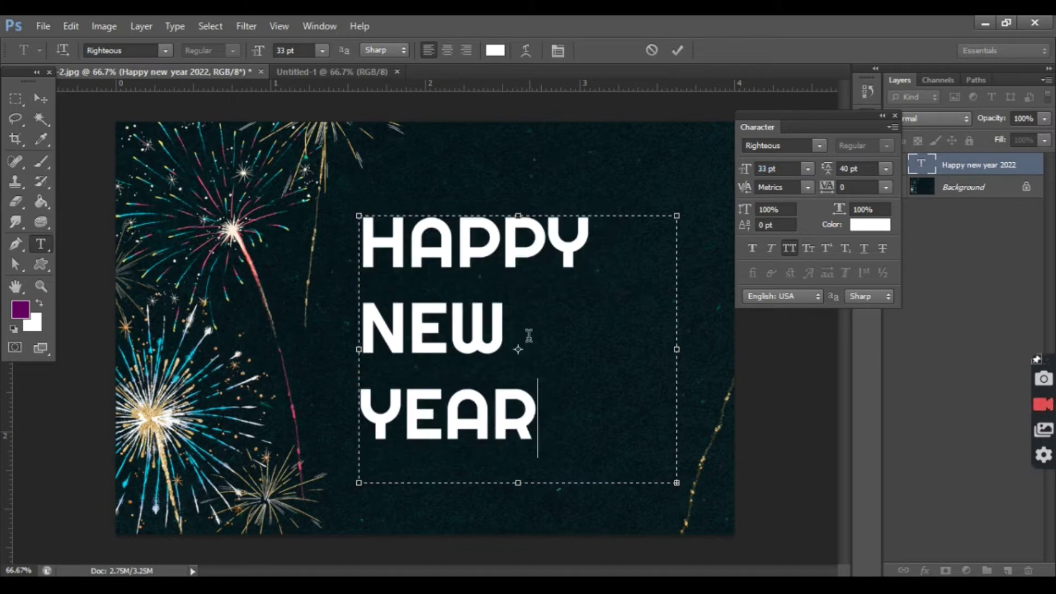
drag(529, 335, 361, 237)
click(564, 418)
drag(536, 434, 364, 247)
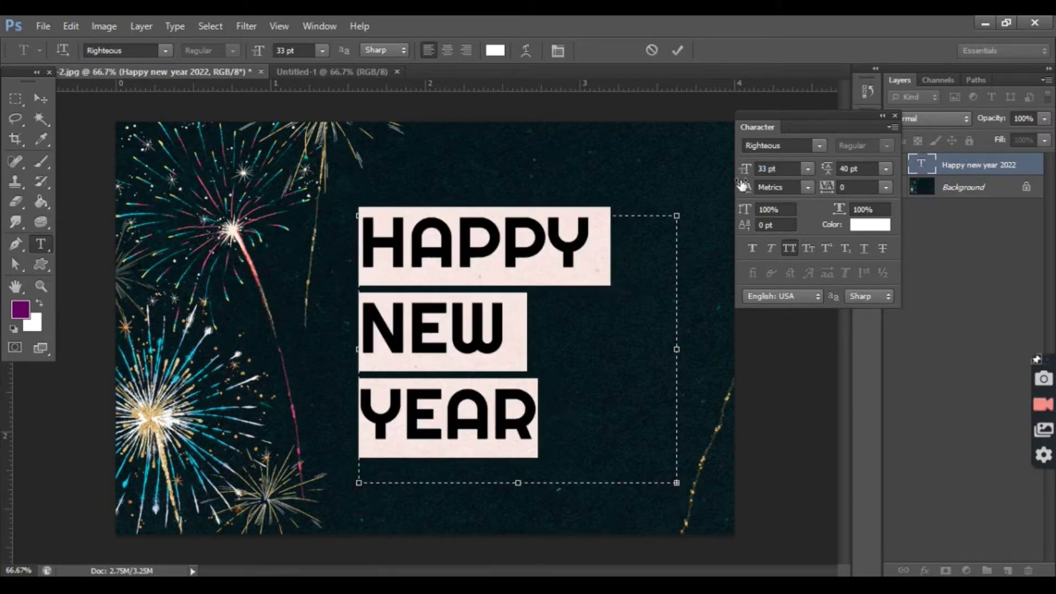
drag(745, 169, 741, 169)
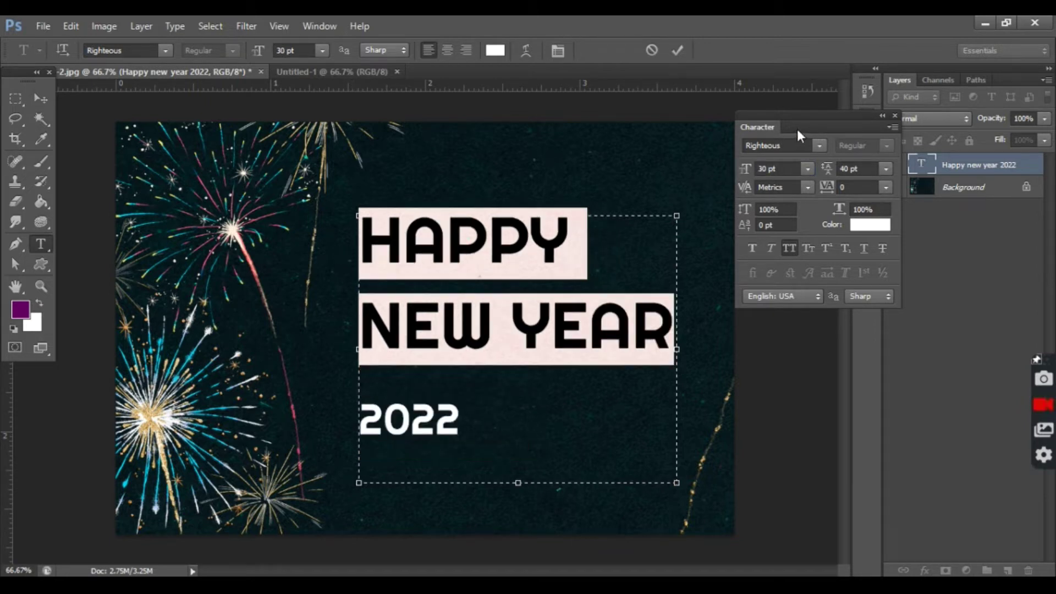
Center-align the HAPPY line, close the Character and Paragraph panels, and commit.
drag(845, 124, 797, 168)
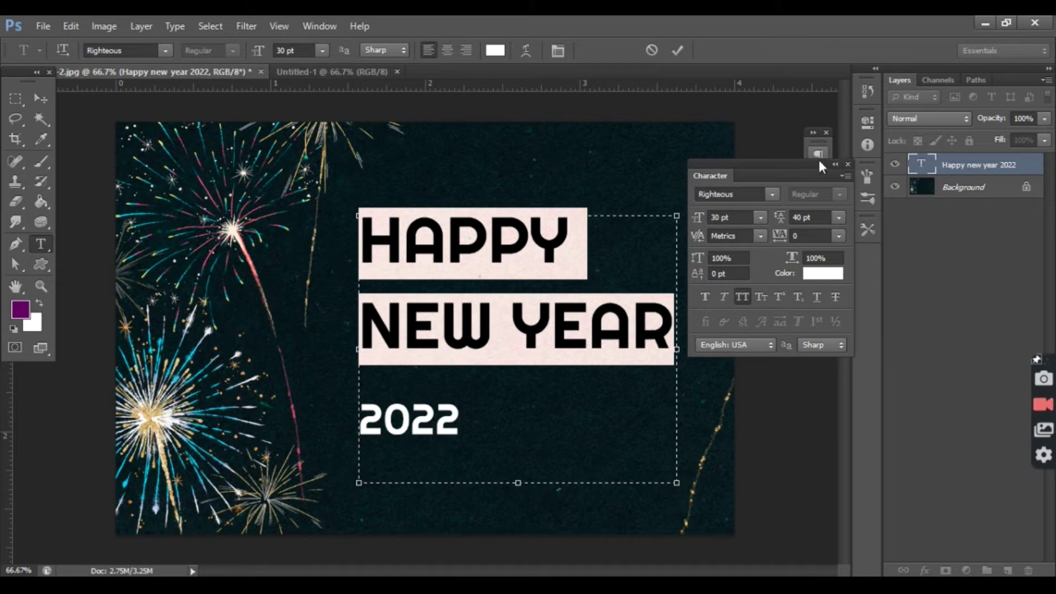
click(817, 153)
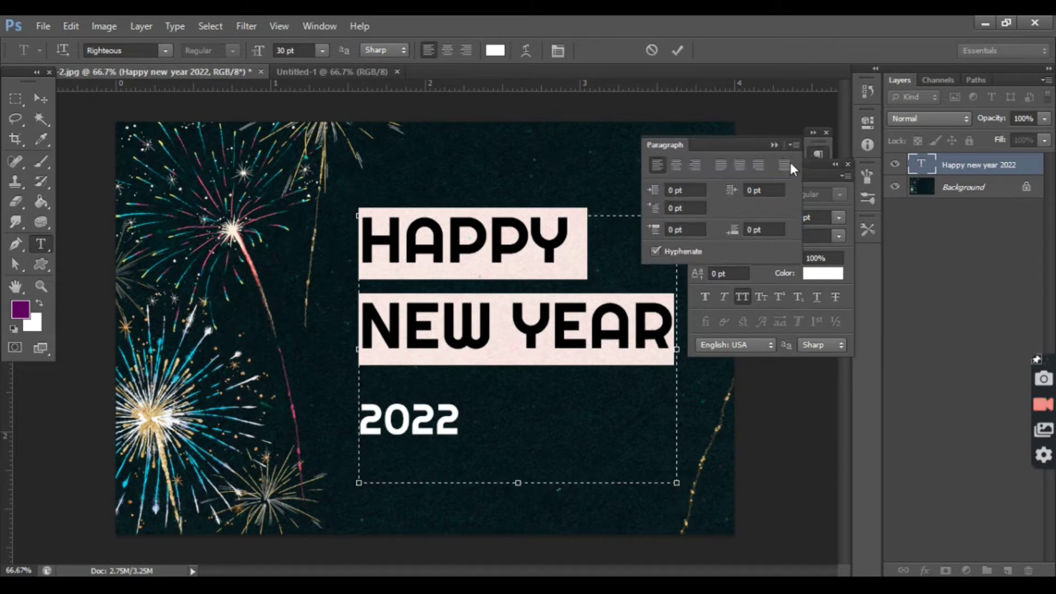
click(677, 165)
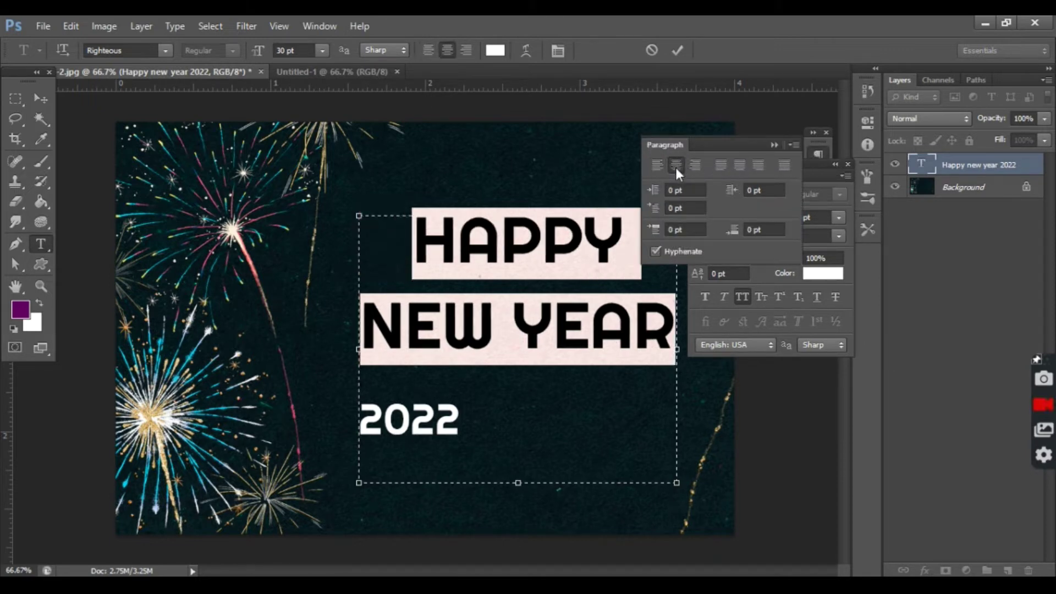
click(774, 145)
mouse_move(770, 176)
mouse_down()
mouse_move(810, 208)
mouse_move(796, 173)
mouse_up()
click(873, 158)
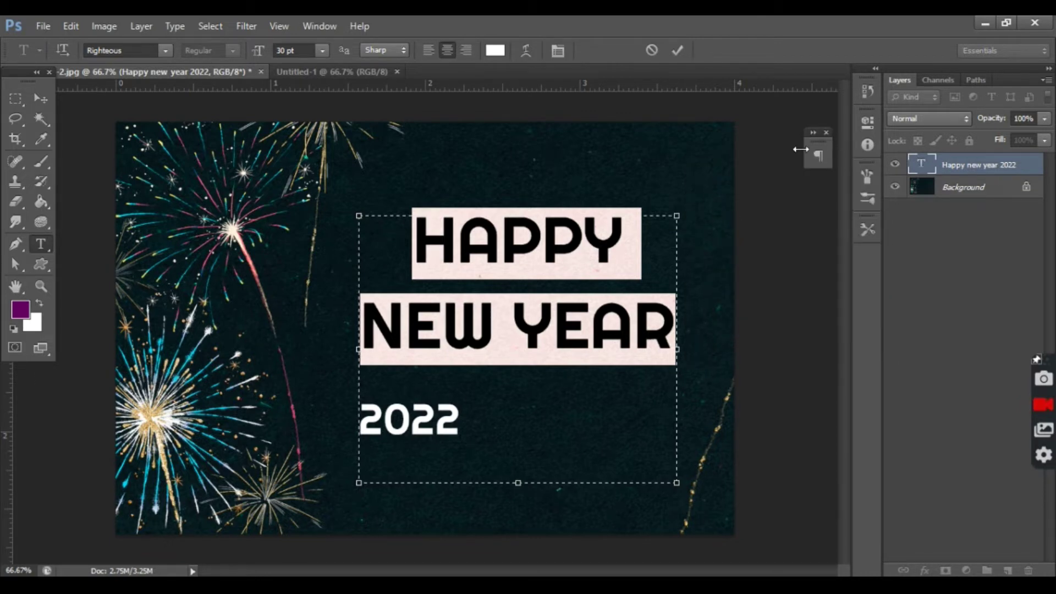
click(827, 133)
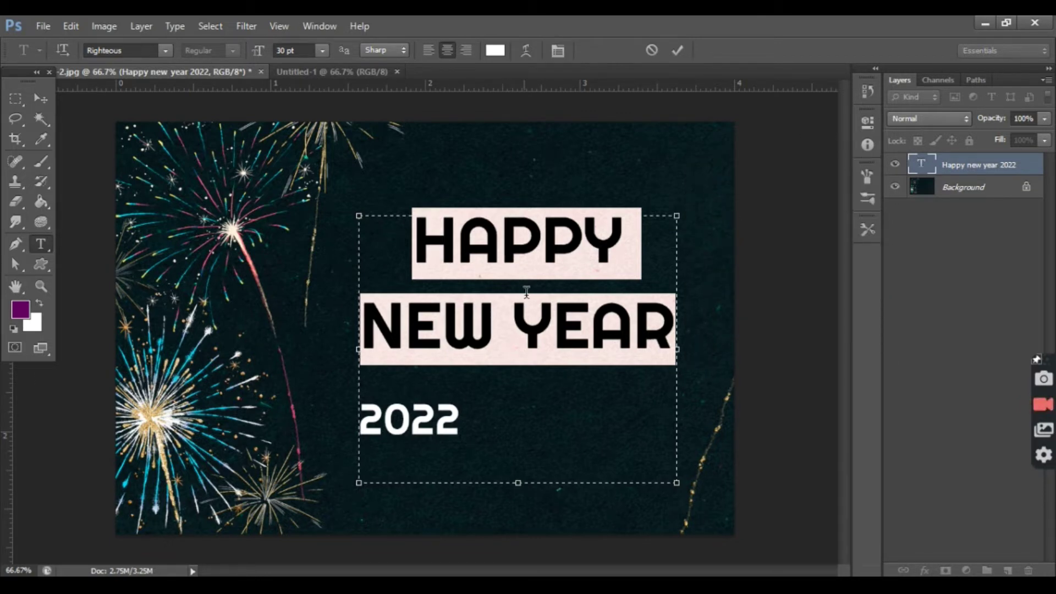
click(41, 98)
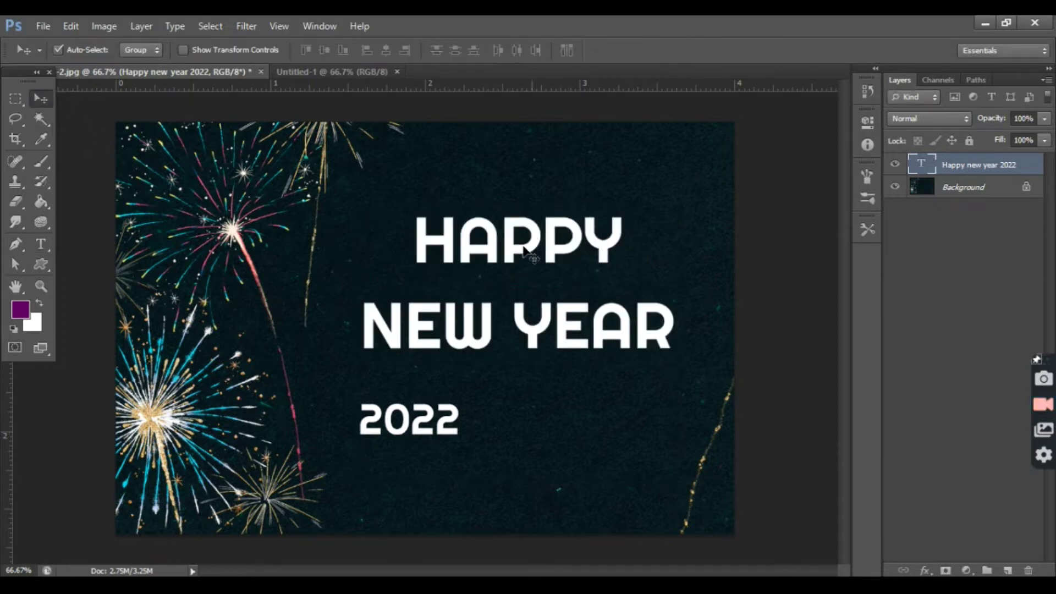
Reopen the Character and Paragraph panels via the Window menu and position them beside the canvas.
click(41, 245)
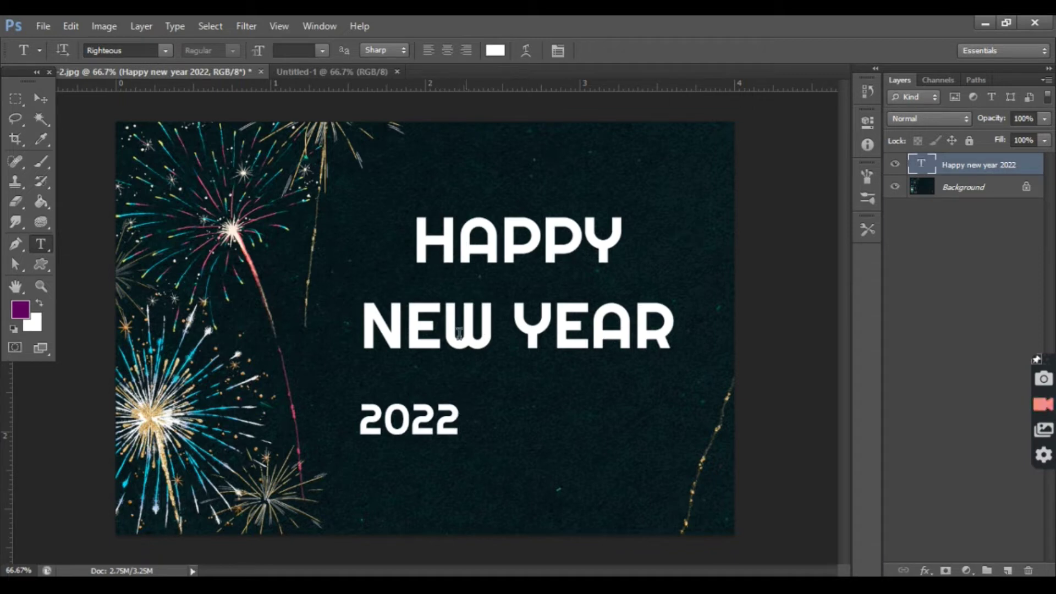
click(330, 28)
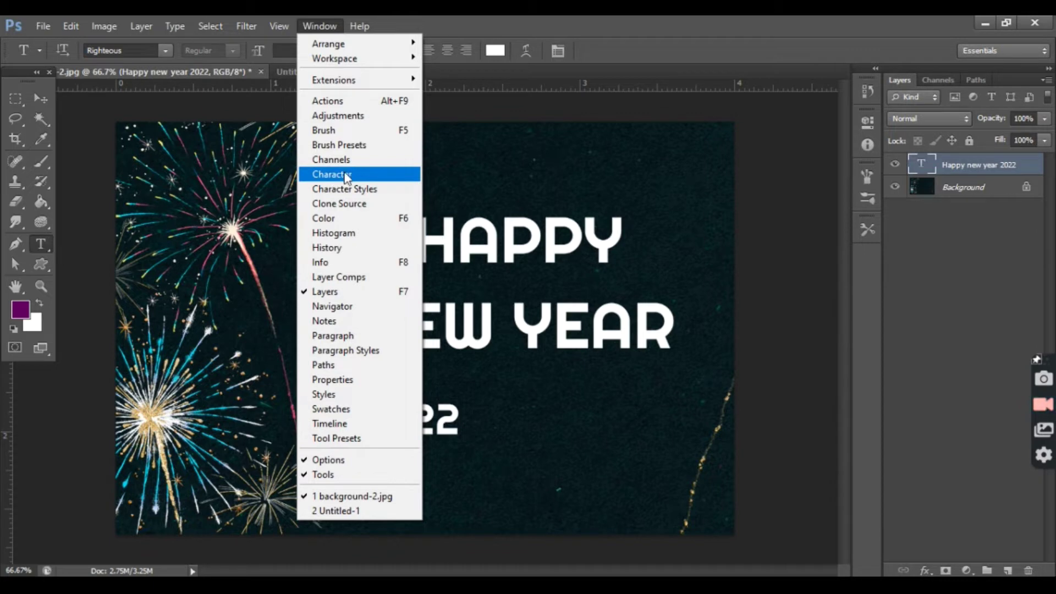
click(347, 175)
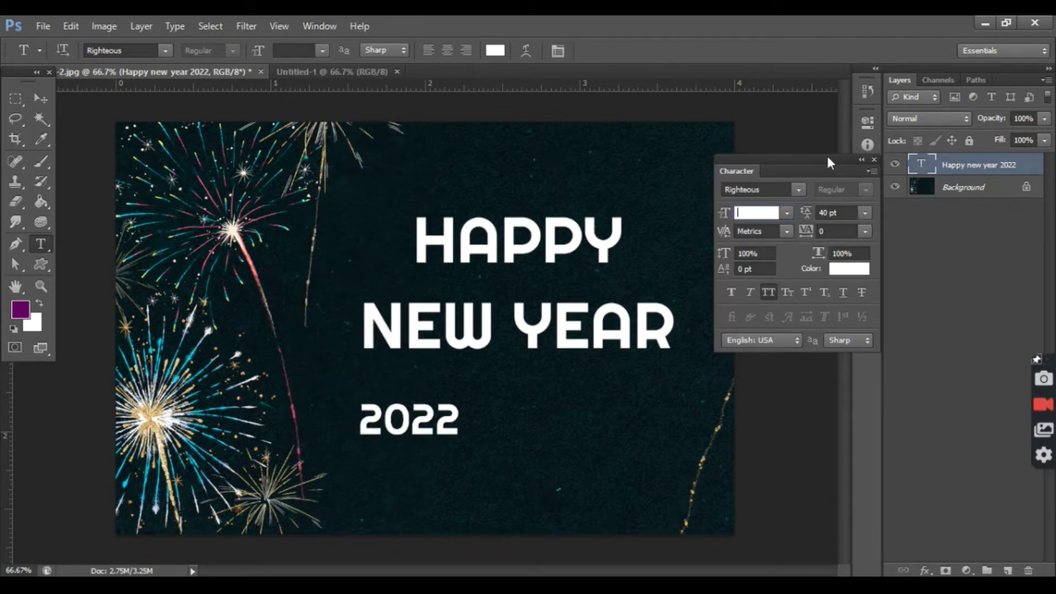
click(797, 191)
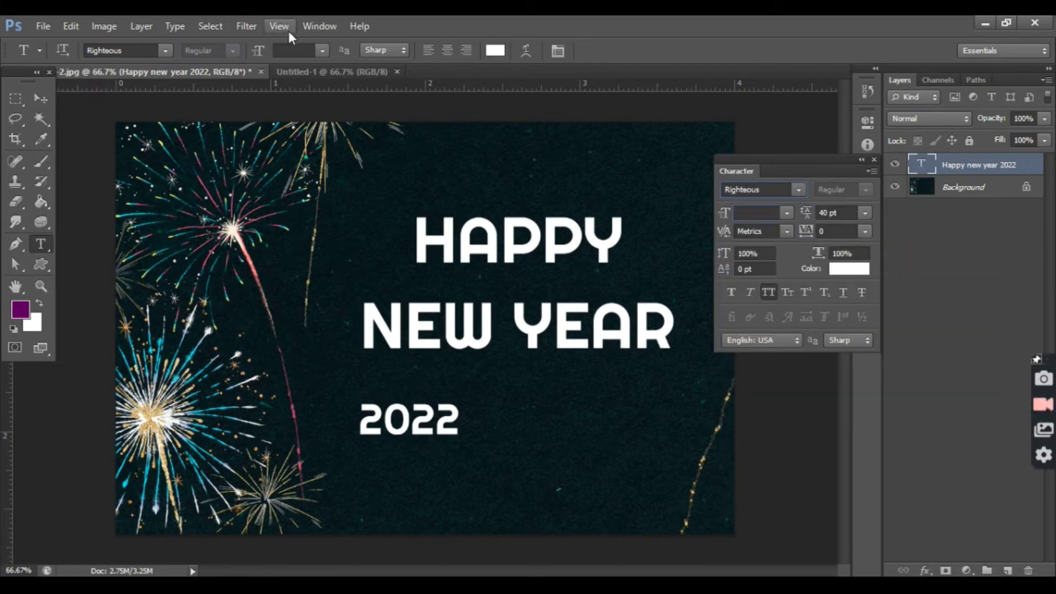
click(318, 27)
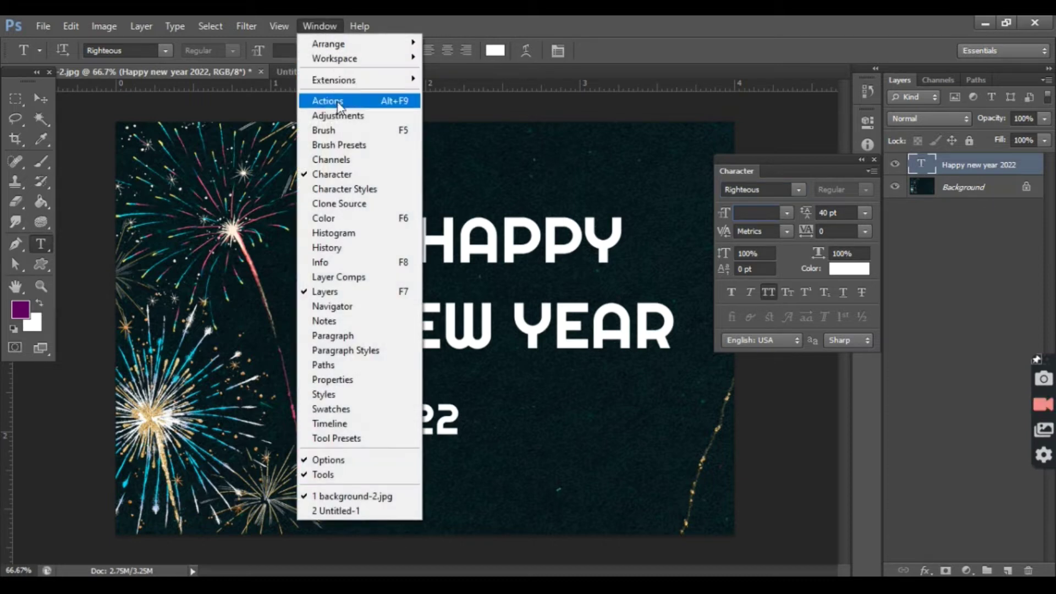
click(348, 337)
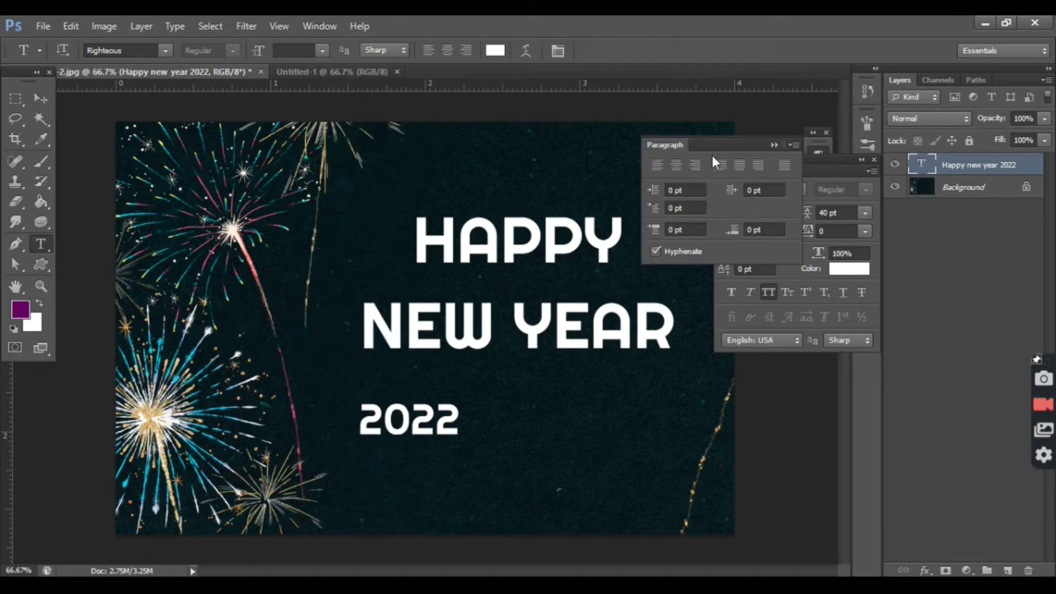
drag(732, 143, 761, 115)
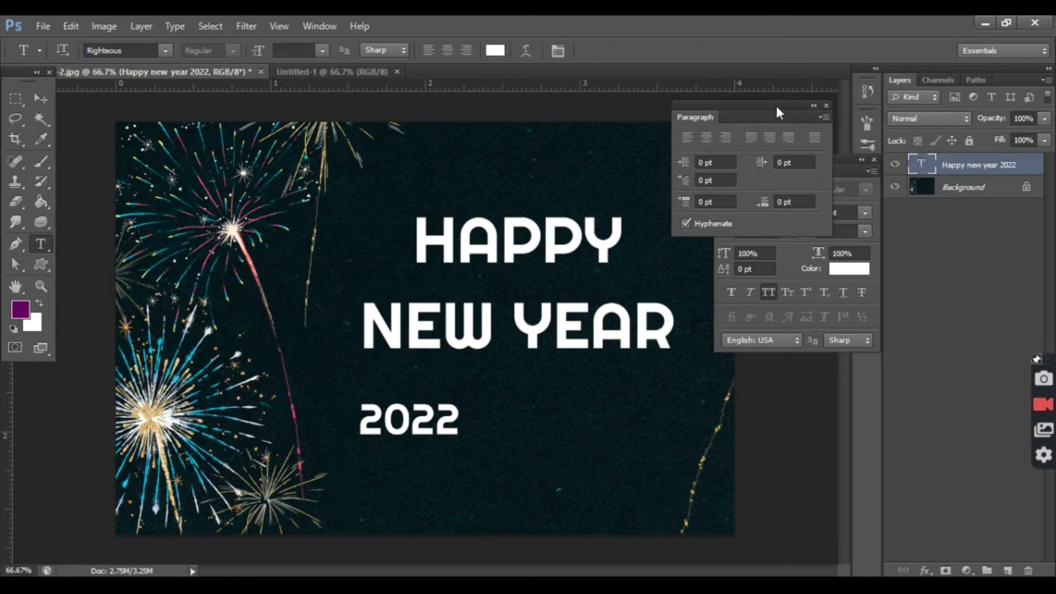
mouse_move(777, 107)
mouse_down()
mouse_move(795, 131)
mouse_move(804, 111)
mouse_move(801, 365)
mouse_up()
Center-align the 2022 line under NEW YEAR.
click(415, 417)
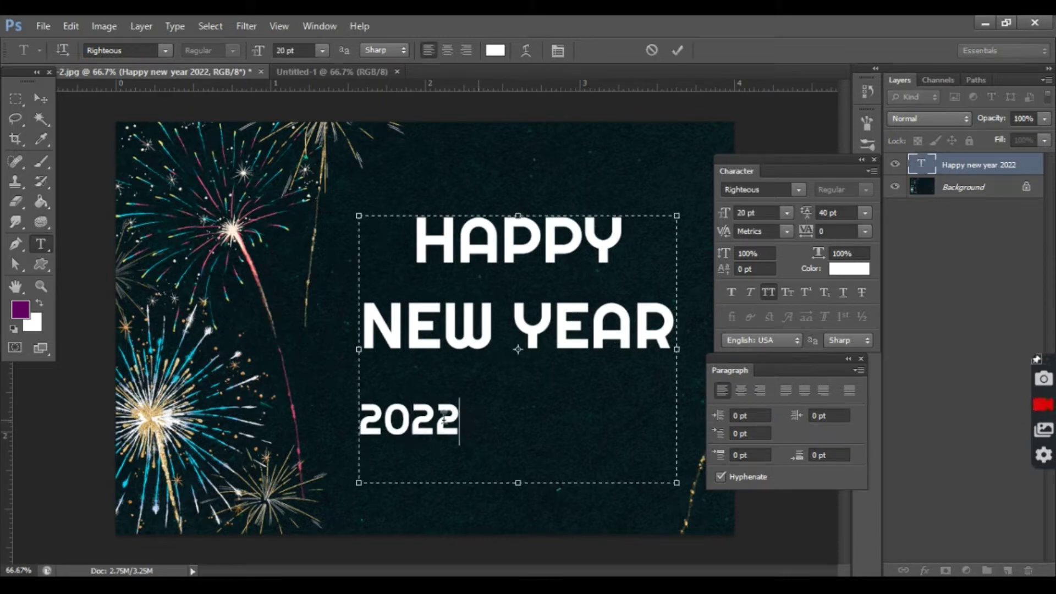
drag(469, 419, 366, 417)
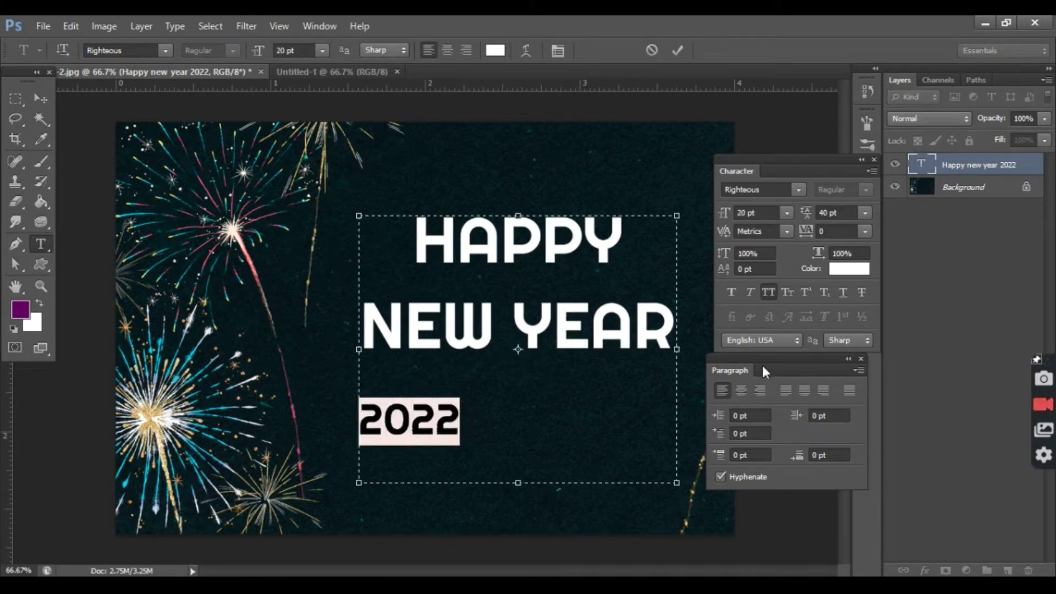
click(741, 390)
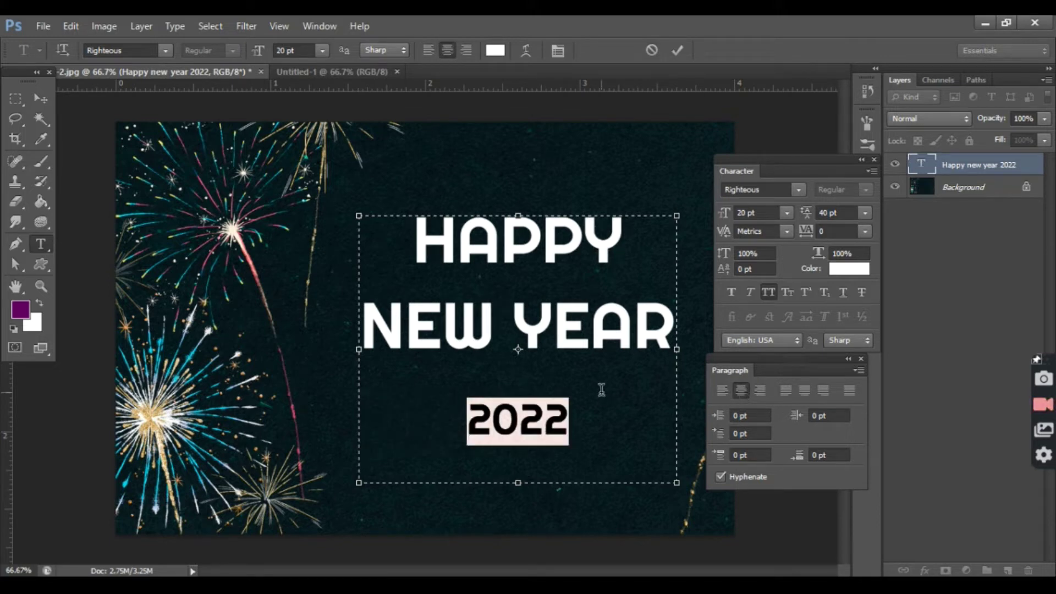
click(43, 100)
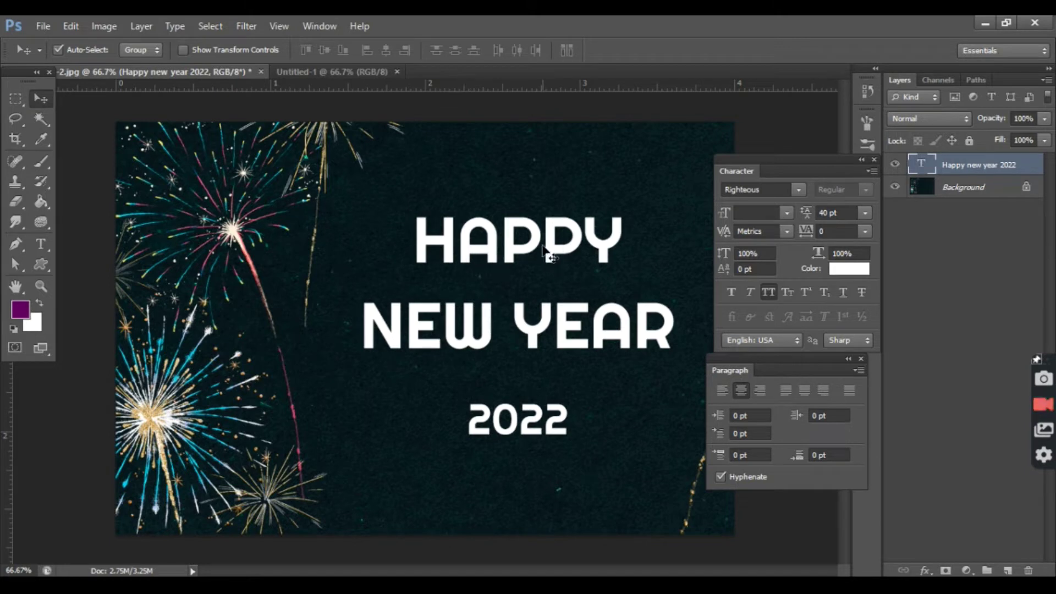
Enlarge the 2022 line to 32 pt.
click(41, 244)
click(466, 420)
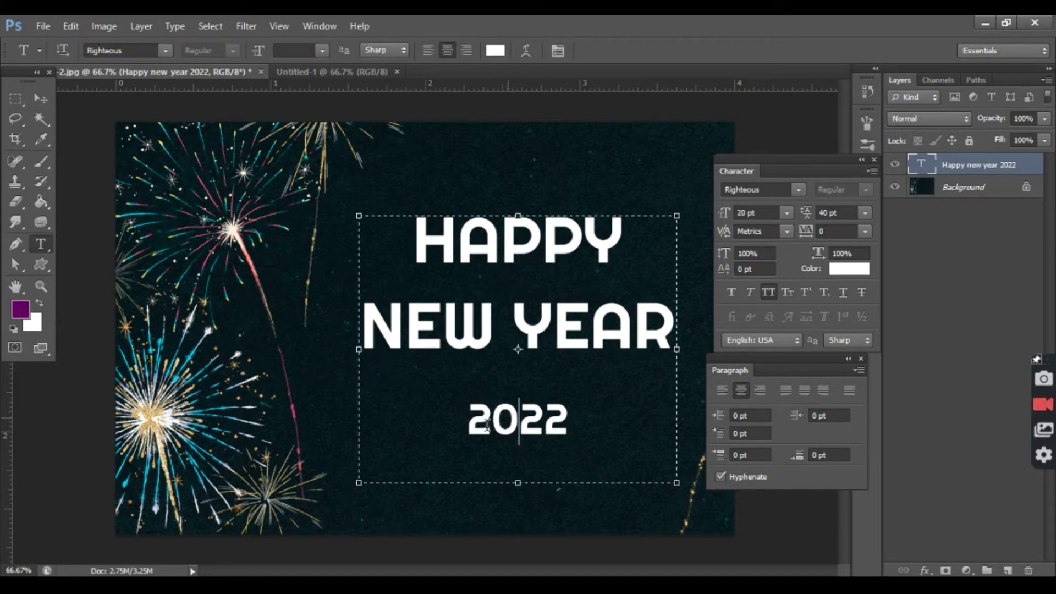
drag(465, 421, 567, 421)
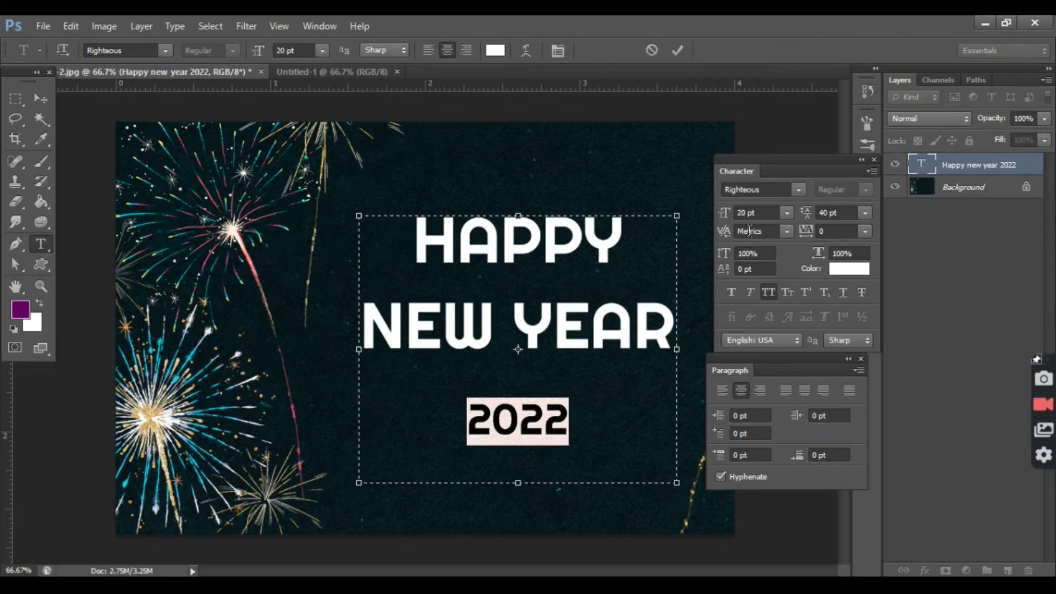
drag(723, 215, 732, 216)
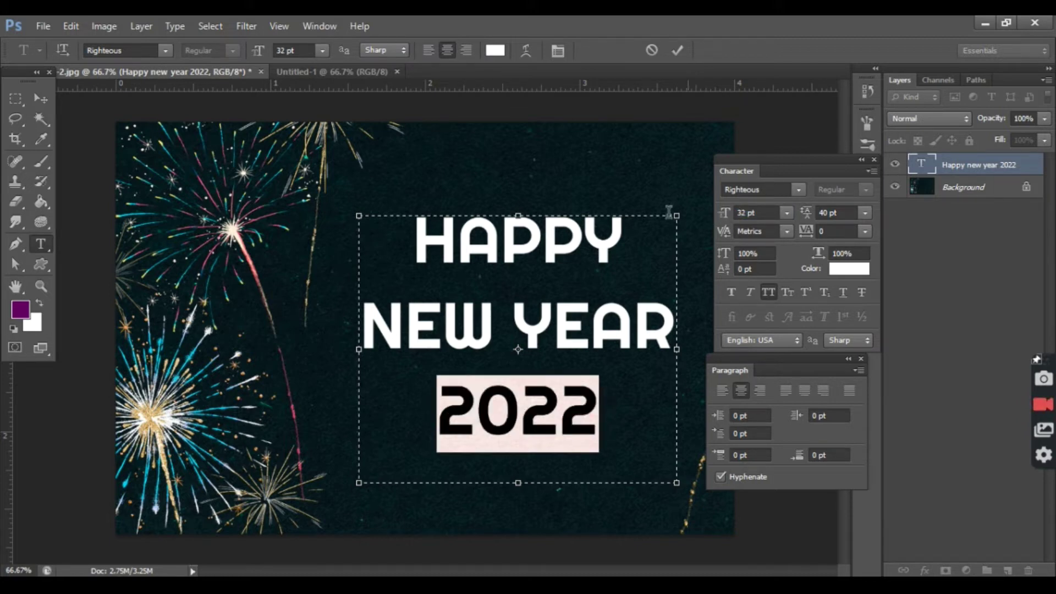
click(41, 98)
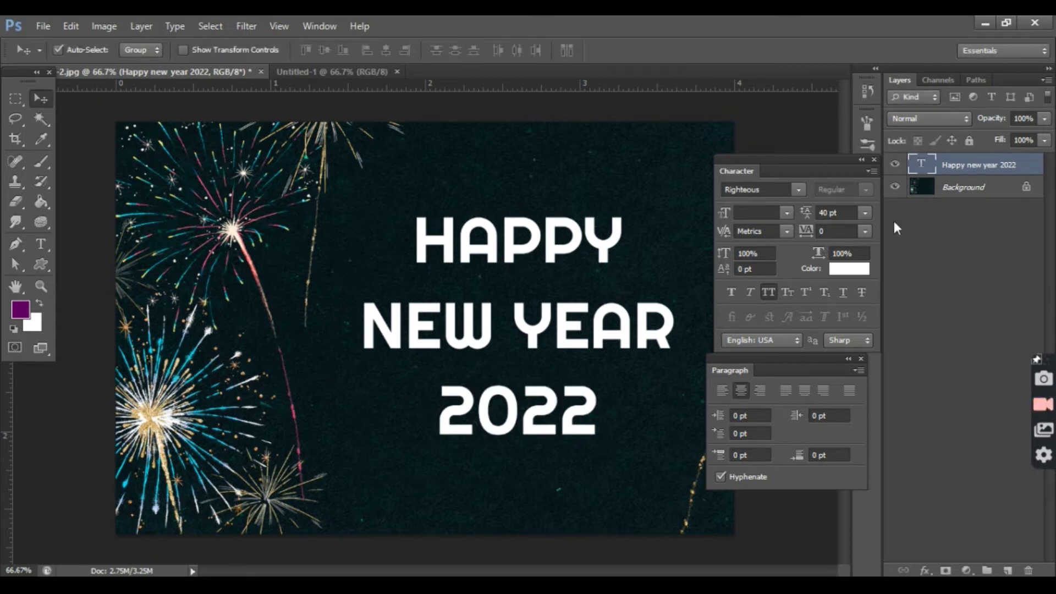
Set the greeting's text colour to yellow from the Character panel colour swatch.
drag(803, 166, 794, 126)
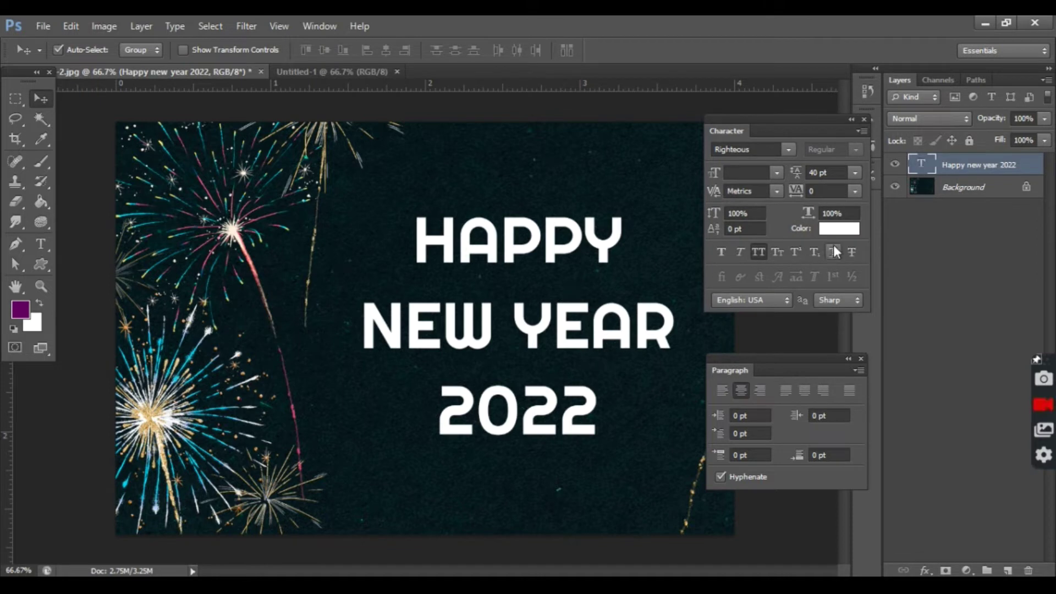
click(839, 230)
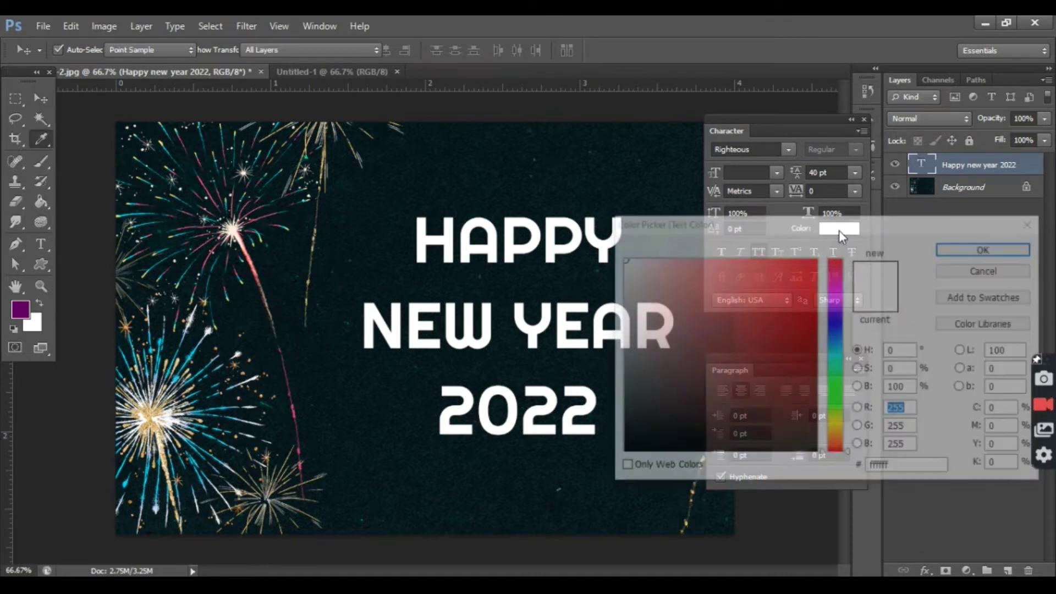
mouse_move(752, 234)
mouse_down()
mouse_move(777, 243)
mouse_move(836, 194)
mouse_up()
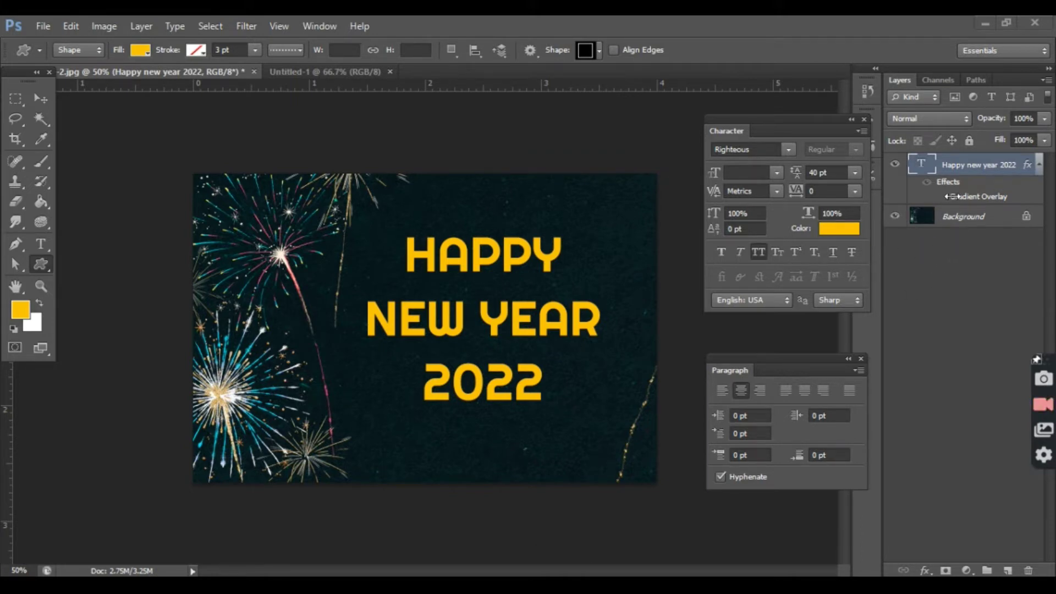
Add a Gradient Overlay to the text layer using the yellow-to-white preset.
right_click(994, 175)
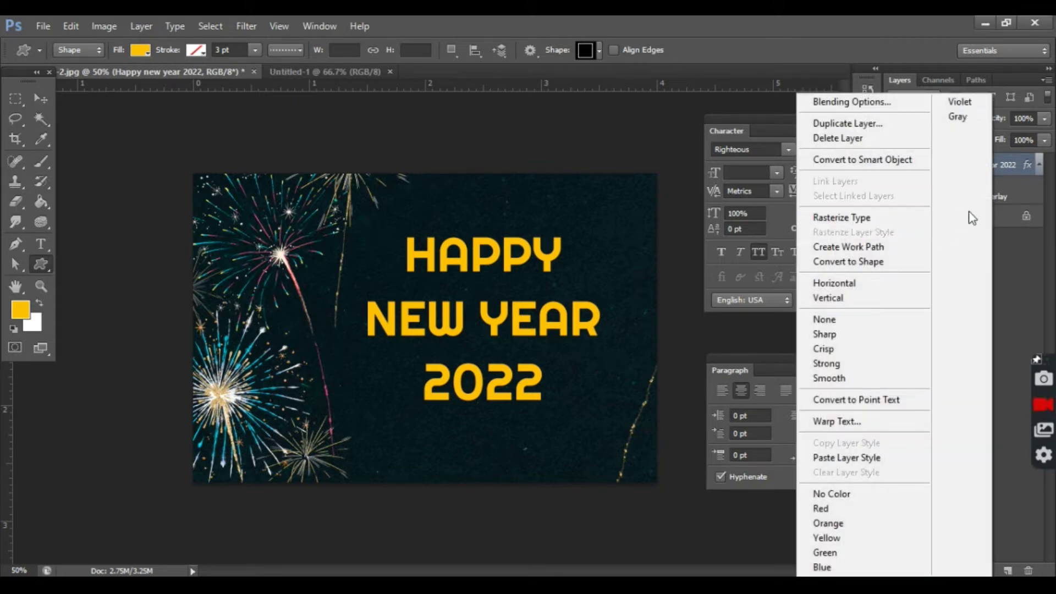
click(860, 104)
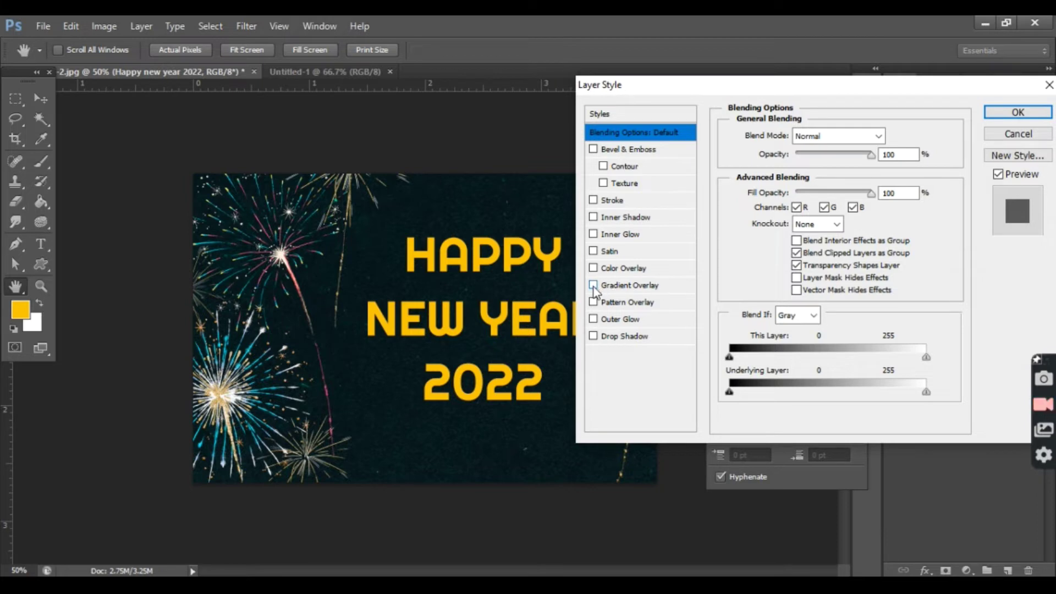
click(617, 286)
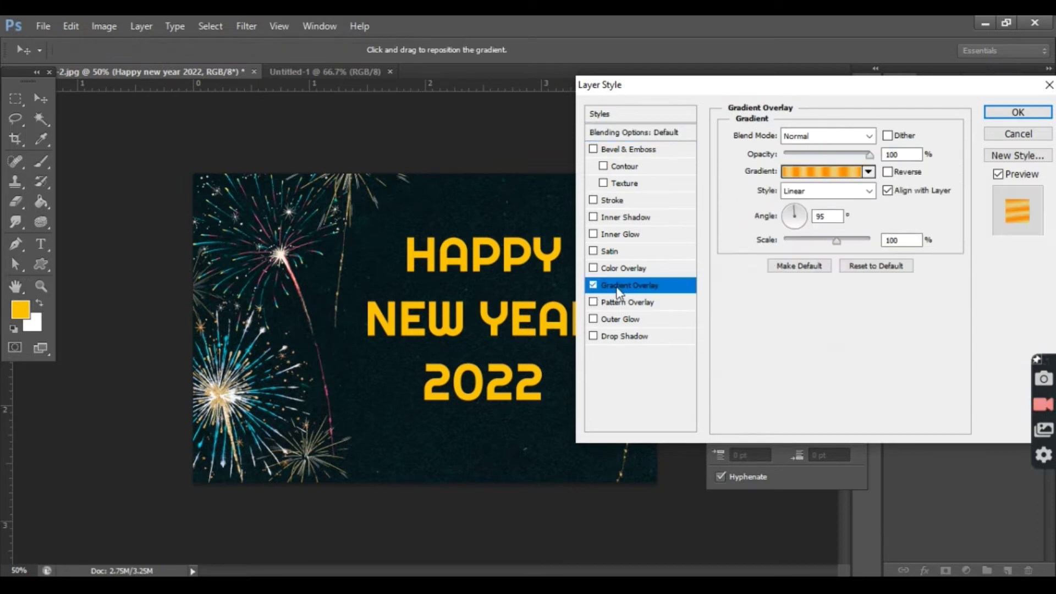
click(822, 171)
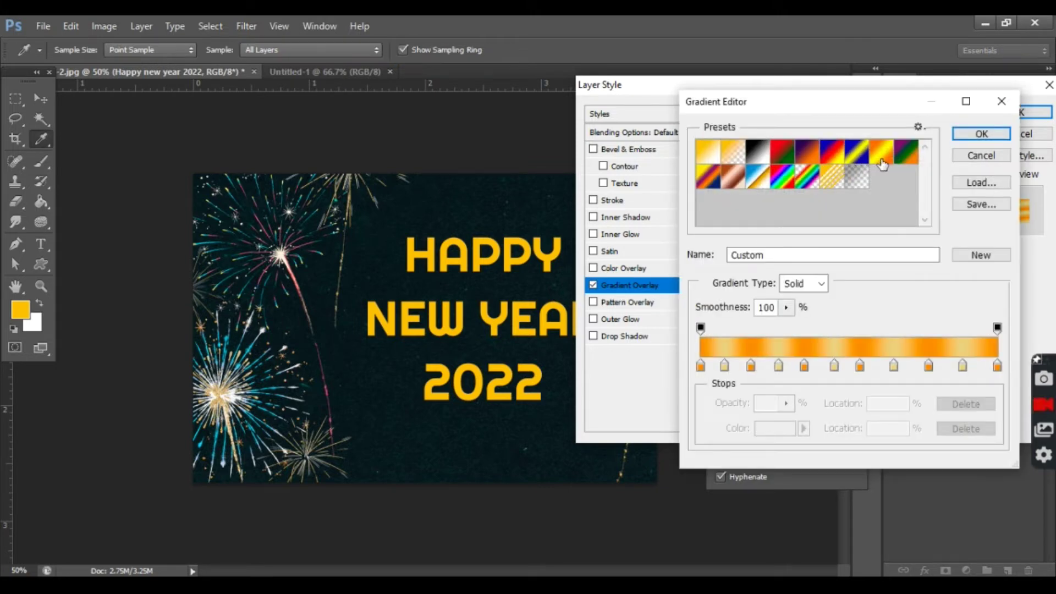
click(708, 156)
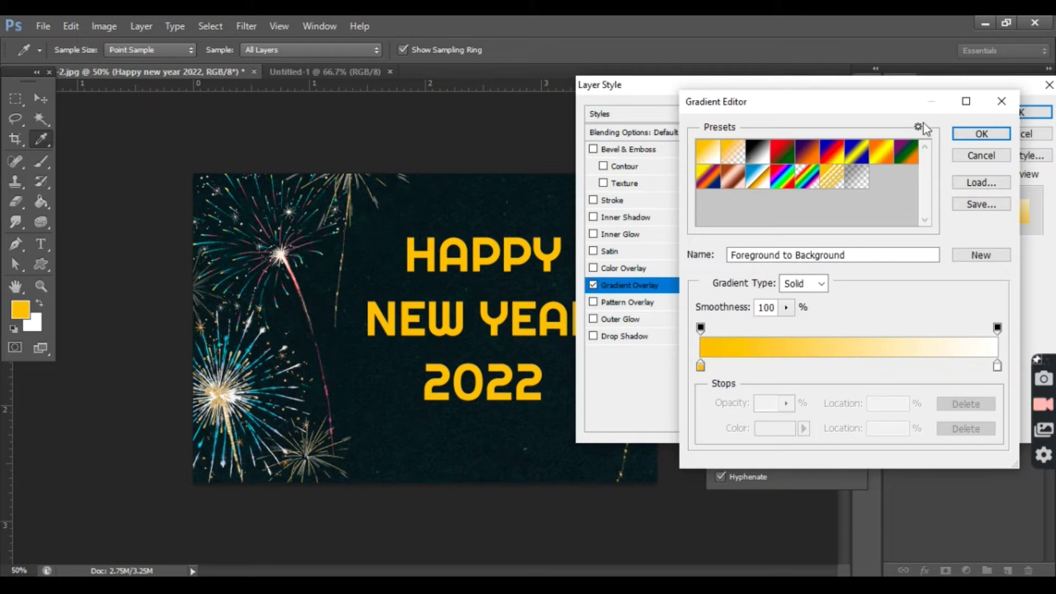
click(981, 134)
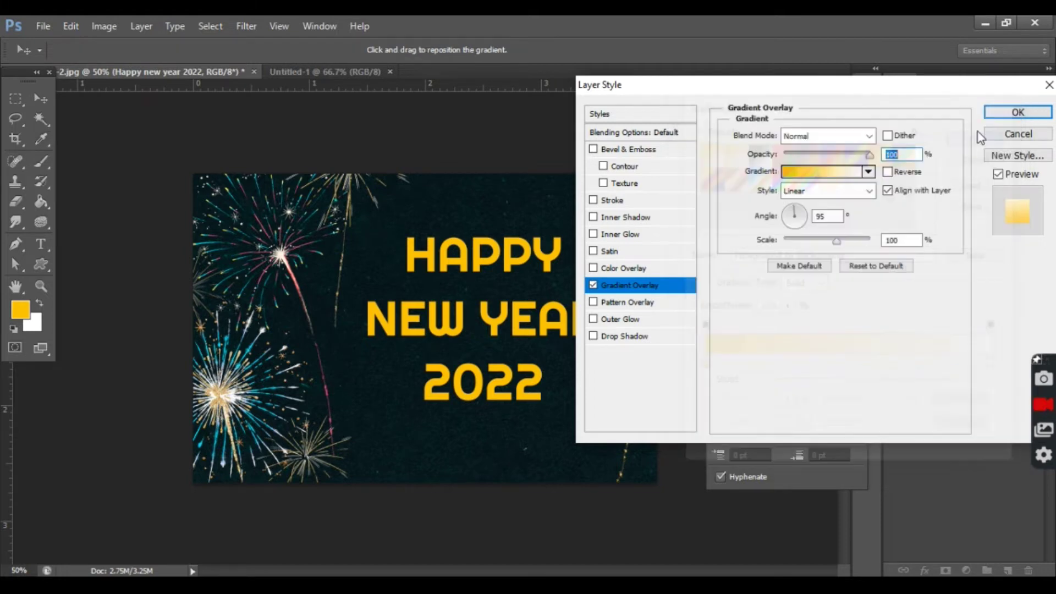
click(1011, 112)
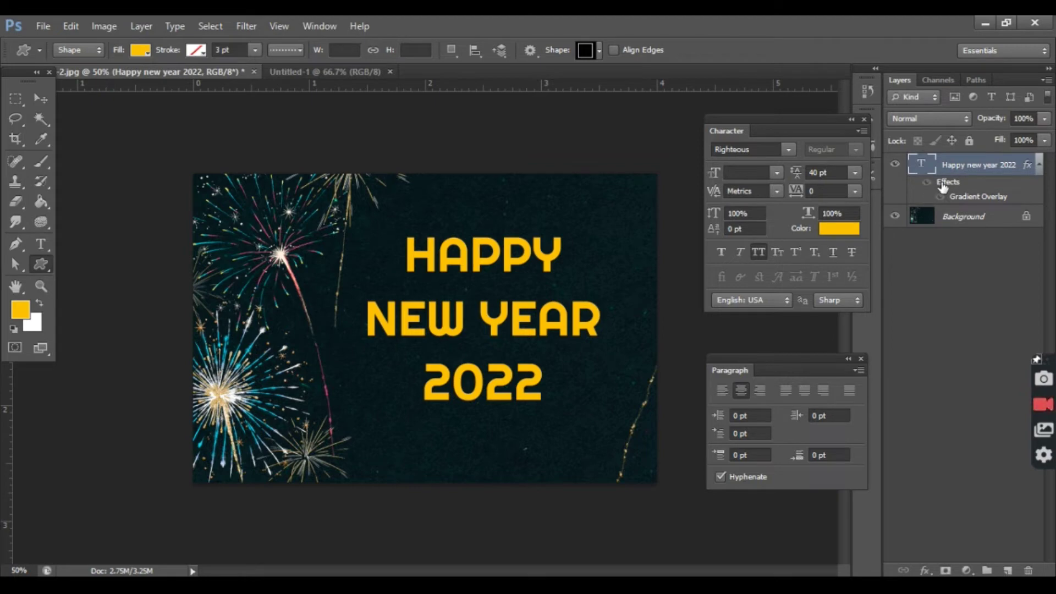
Turn on Show All Effects so the gradient overlay displays on the greeting.
right_click(943, 189)
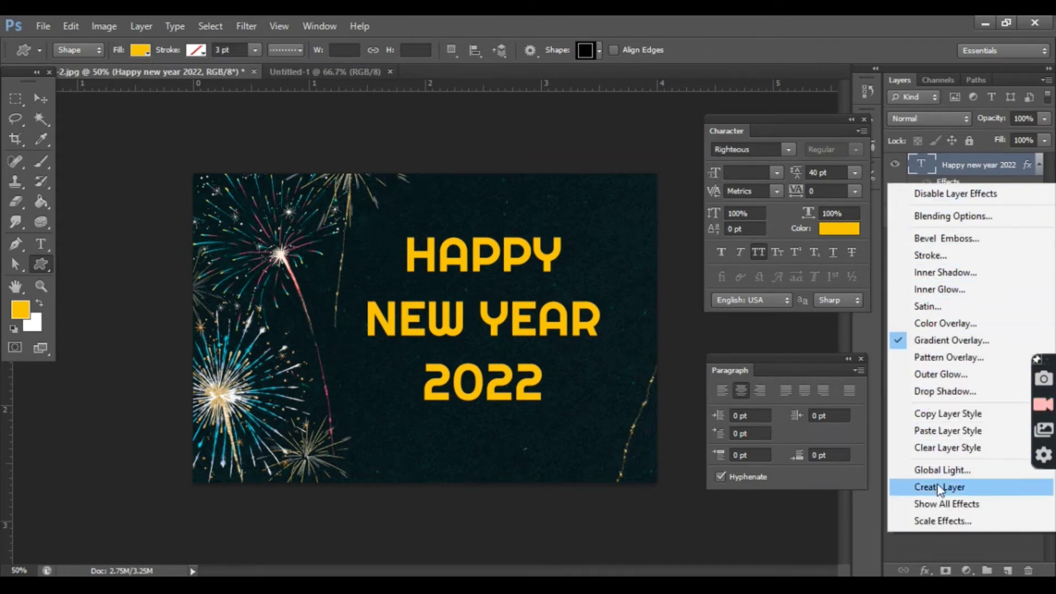
click(947, 505)
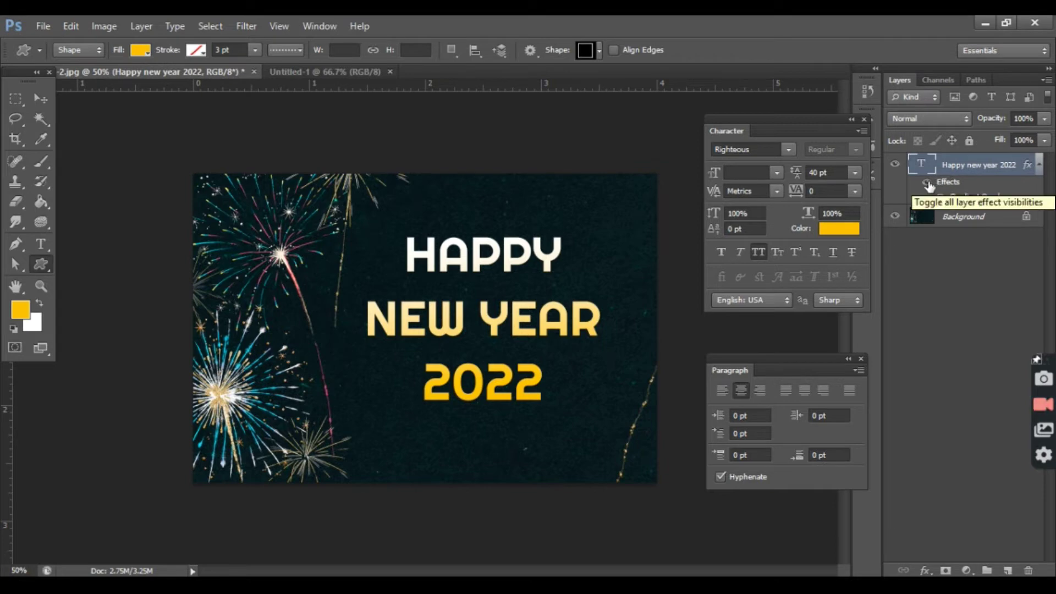
right_click(995, 178)
click(994, 175)
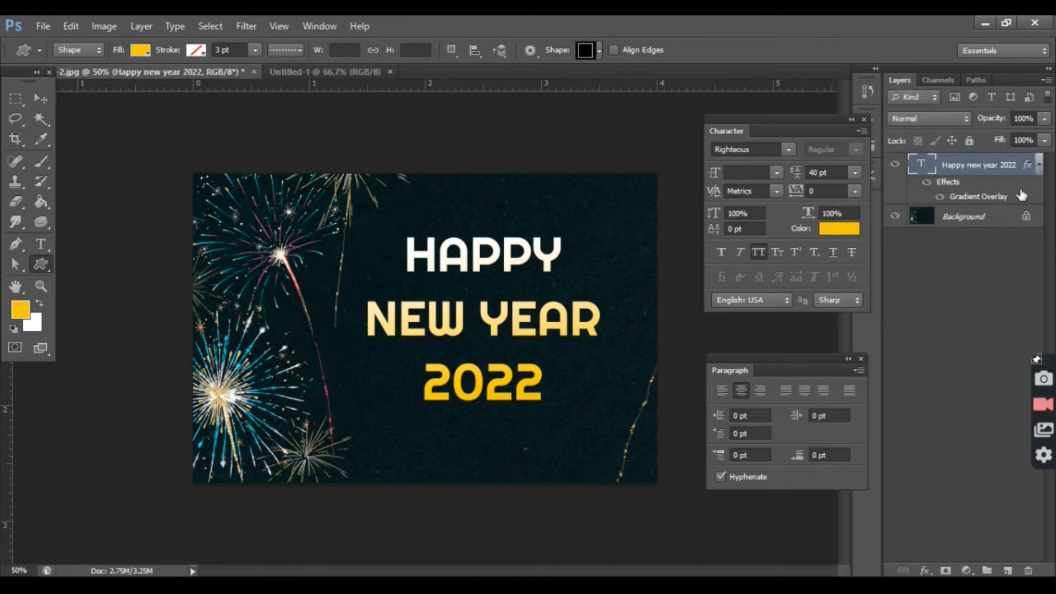
In the Gradient Overlay editor, move the white stop and add a gold ffc019 stop at the right end.
double_click(954, 186)
click(633, 285)
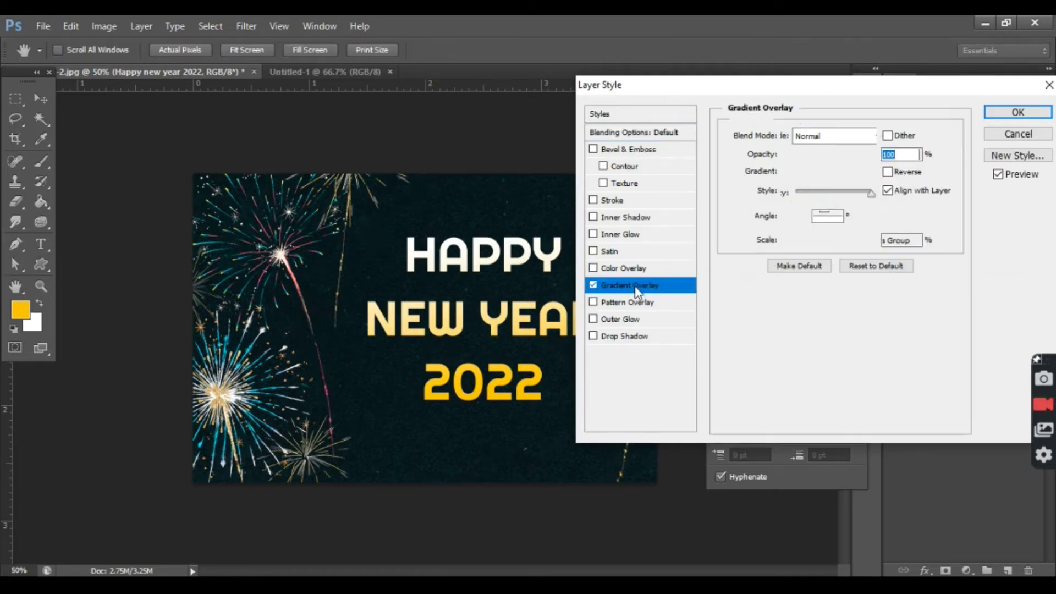
click(823, 177)
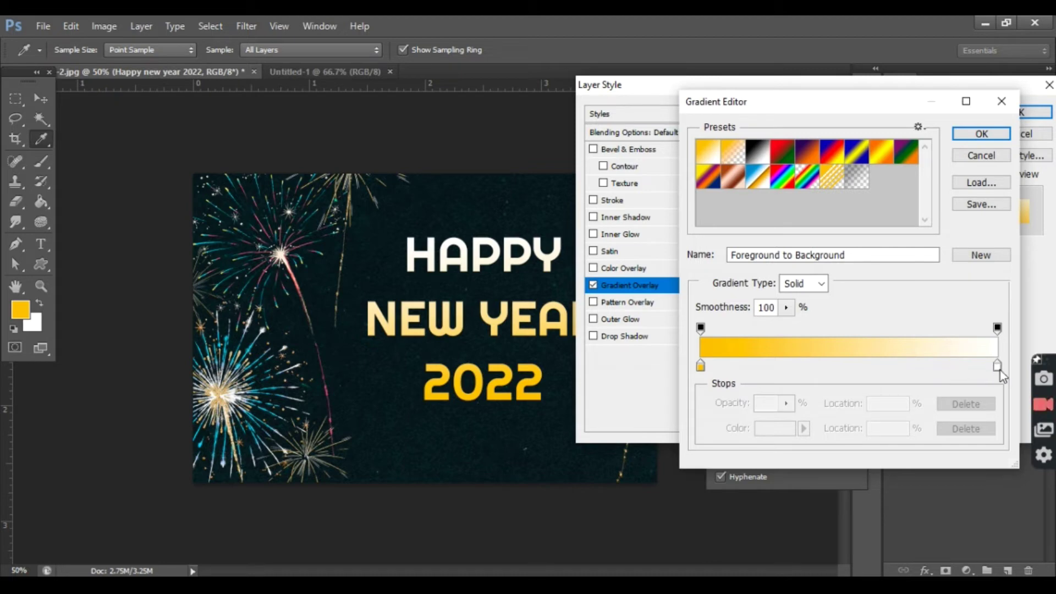
drag(997, 366, 788, 366)
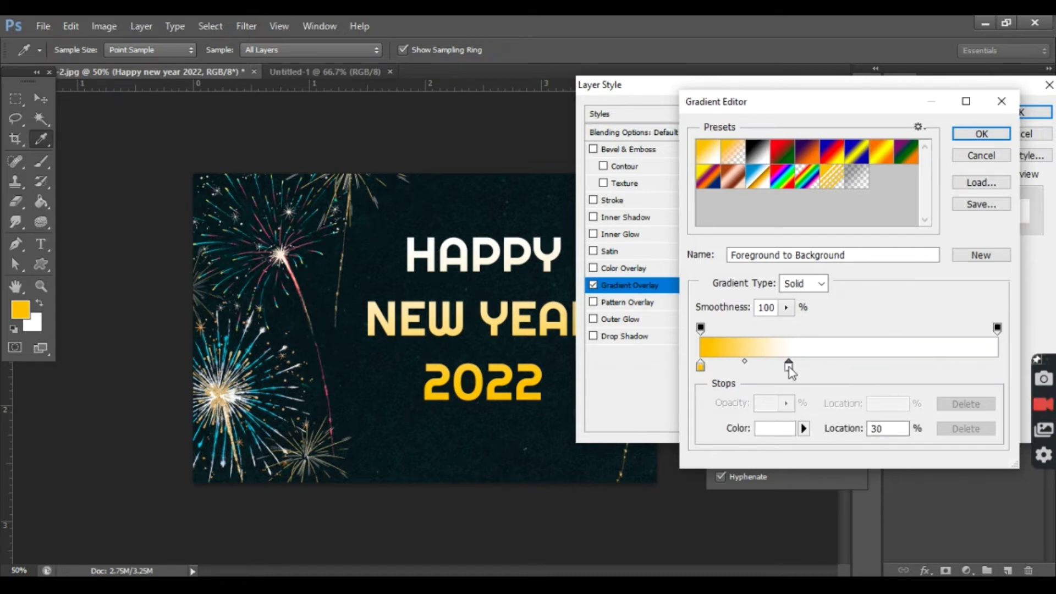
click(993, 365)
click(994, 365)
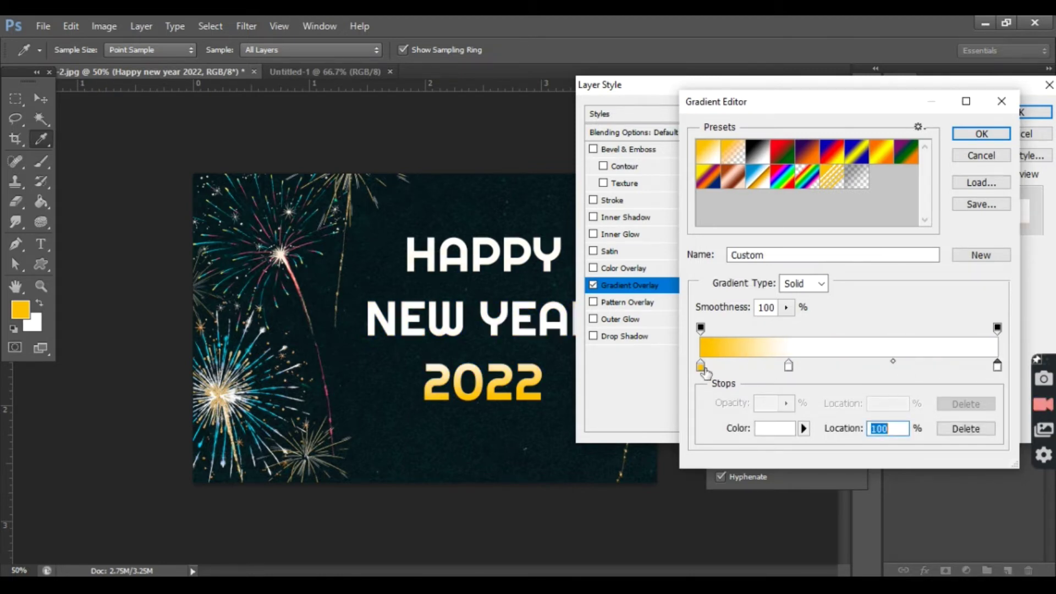
click(782, 429)
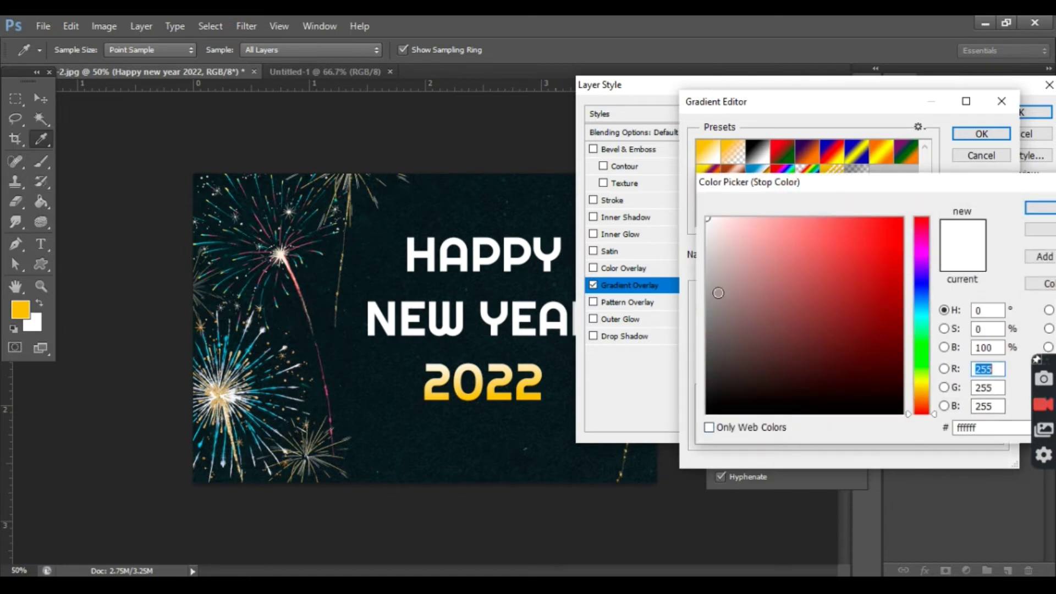
double_click(956, 428)
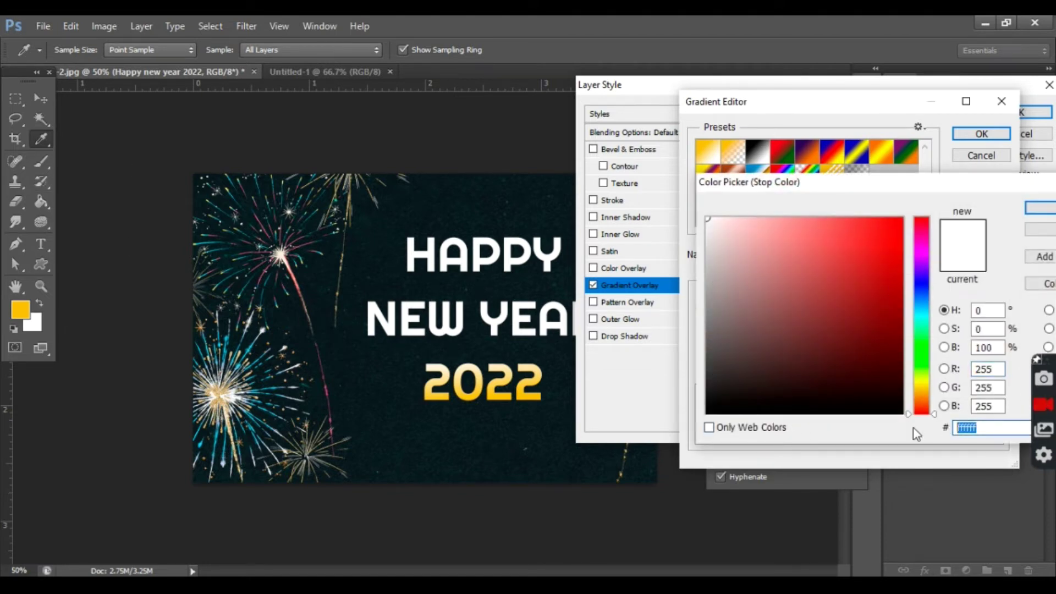
key(BackSpace)
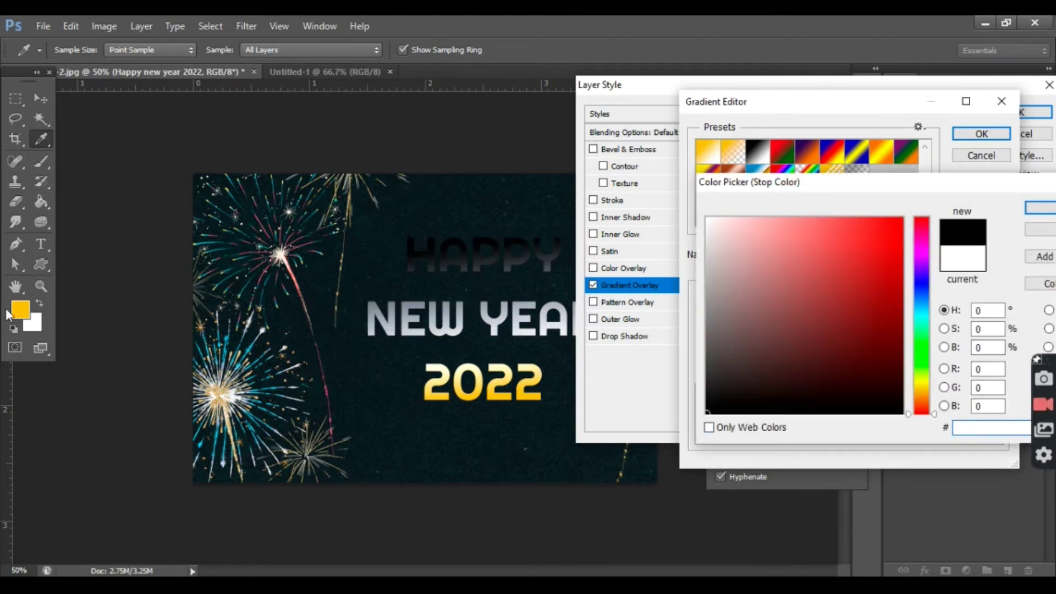
text(ffc019)
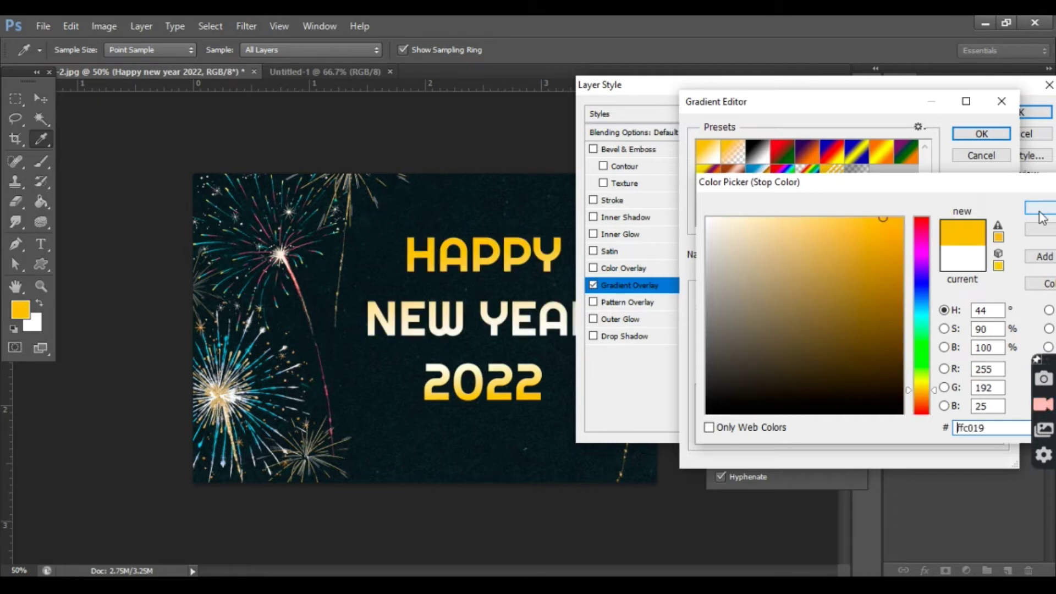
click(1040, 208)
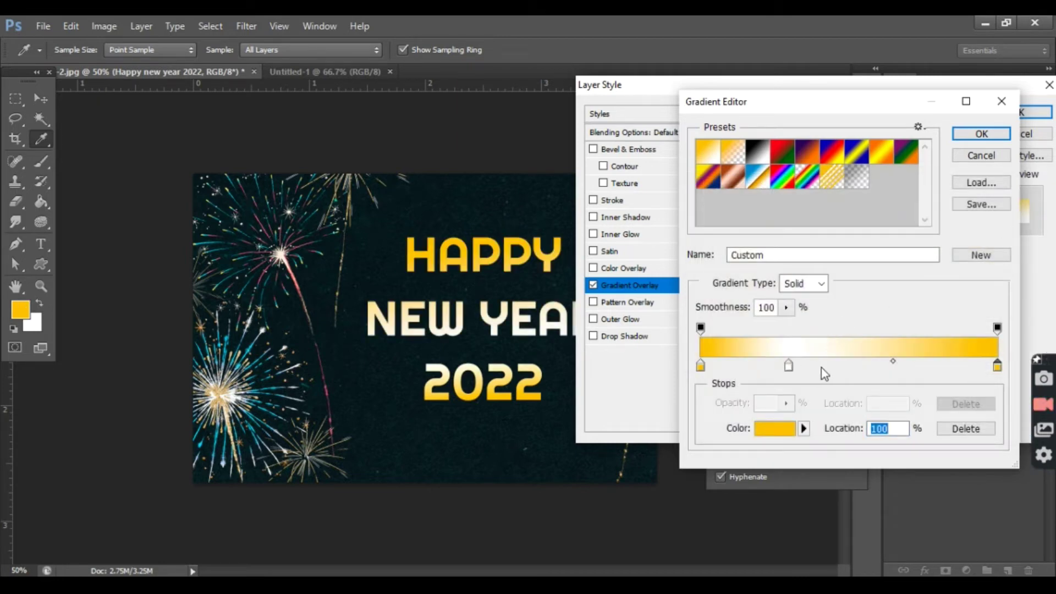
Move the white stop to 43% and recolour it pale gold (ffda78).
drag(789, 365, 828, 366)
click(762, 430)
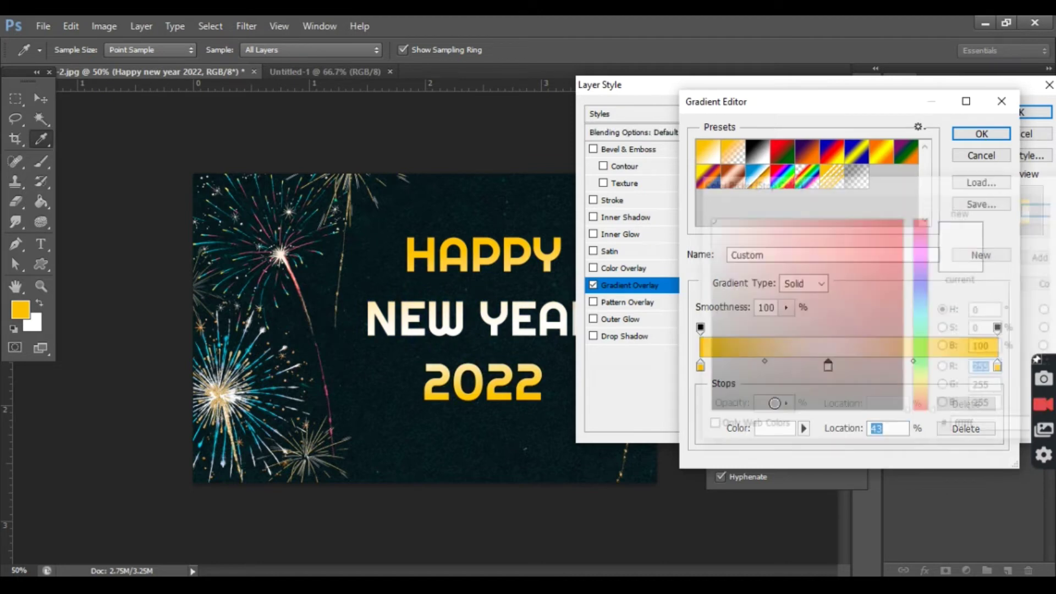
click(971, 428)
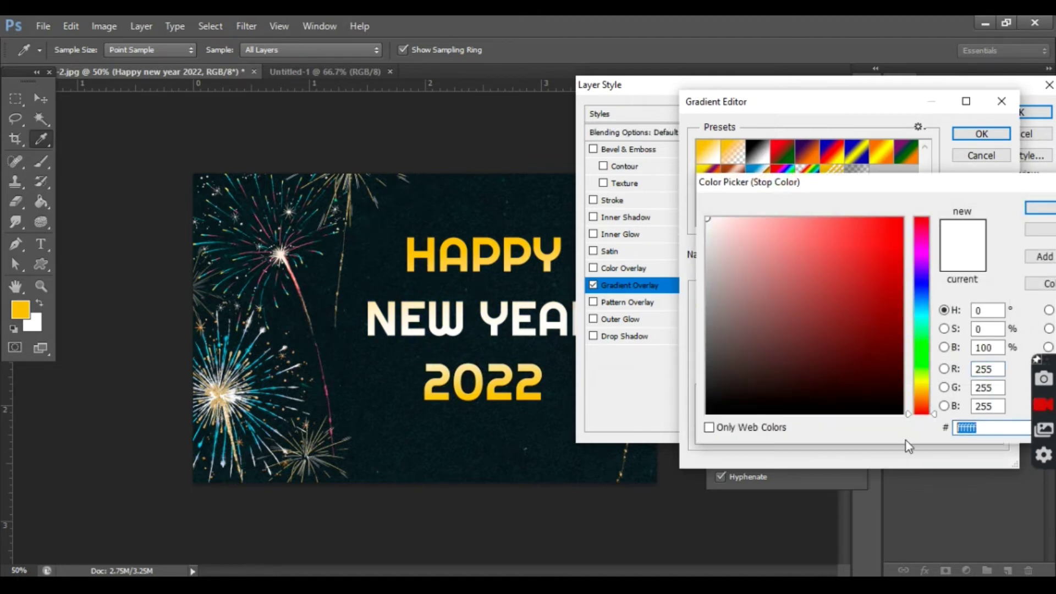
key(BackSpace)
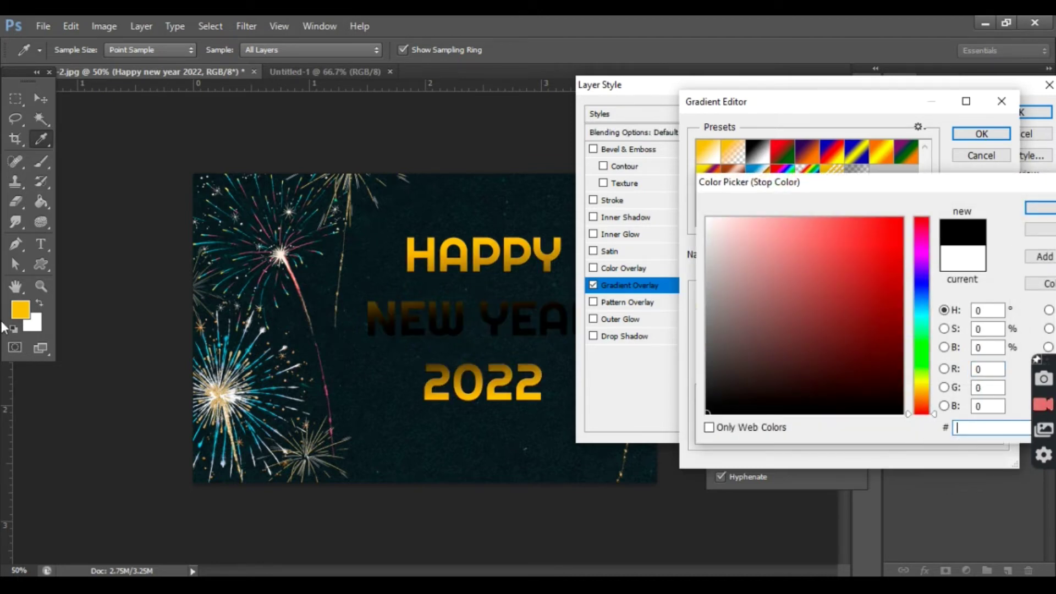
click(22, 312)
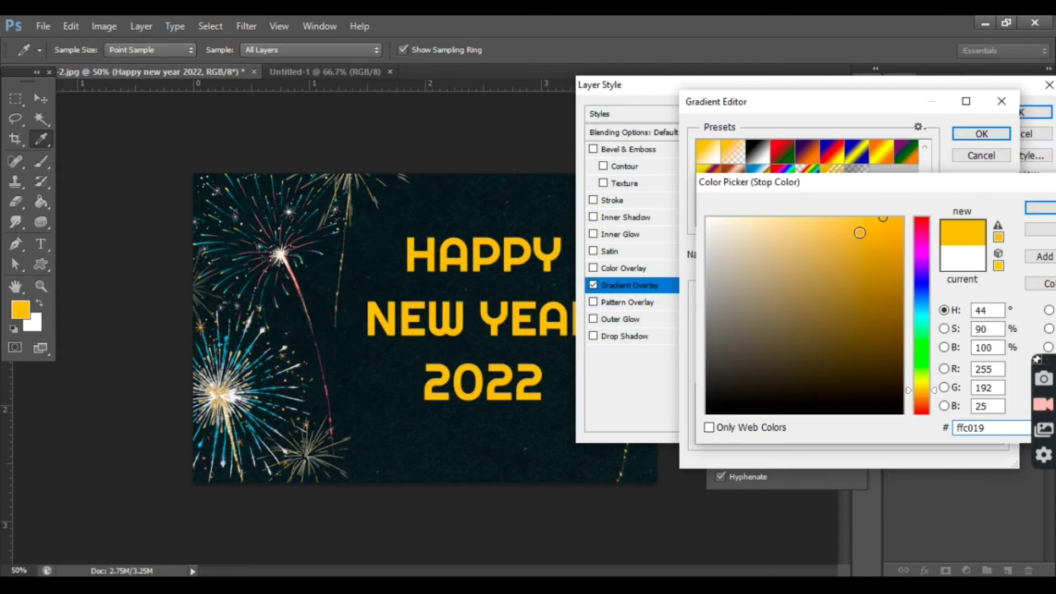
click(780, 221)
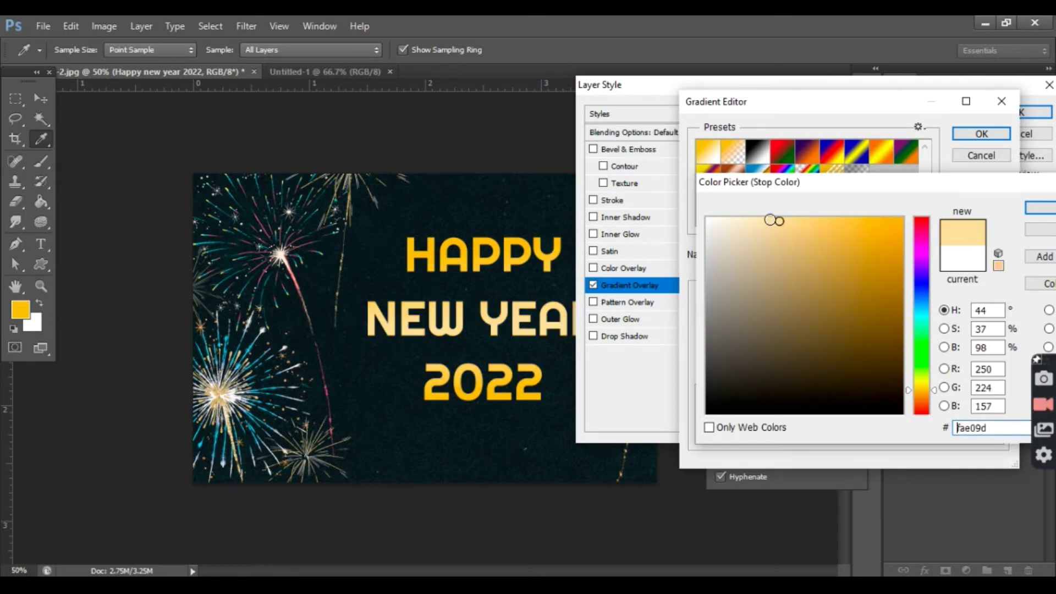
click(794, 221)
click(891, 248)
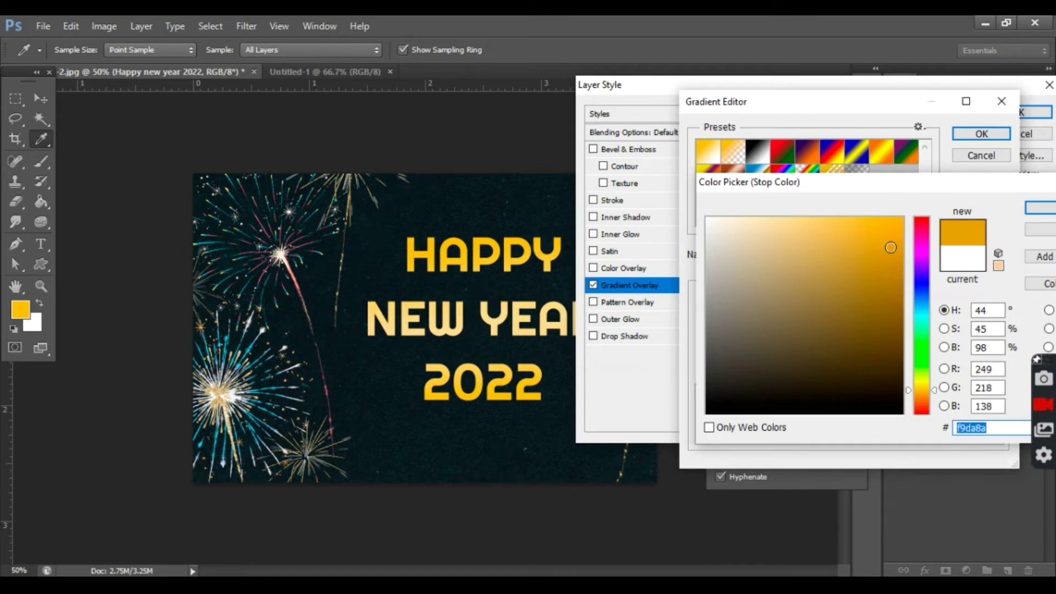
click(803, 223)
click(801, 219)
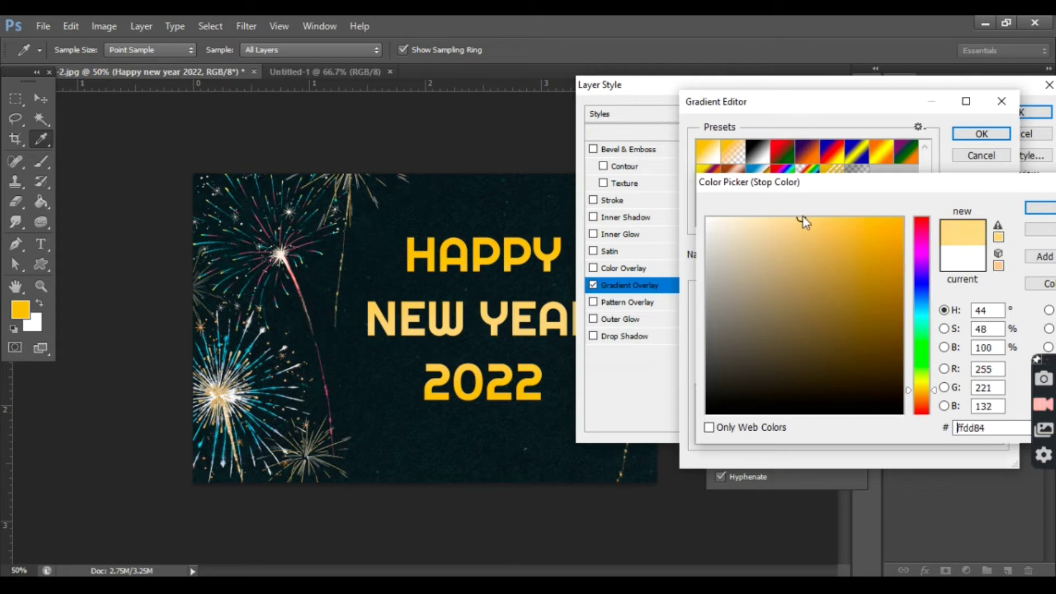
click(811, 218)
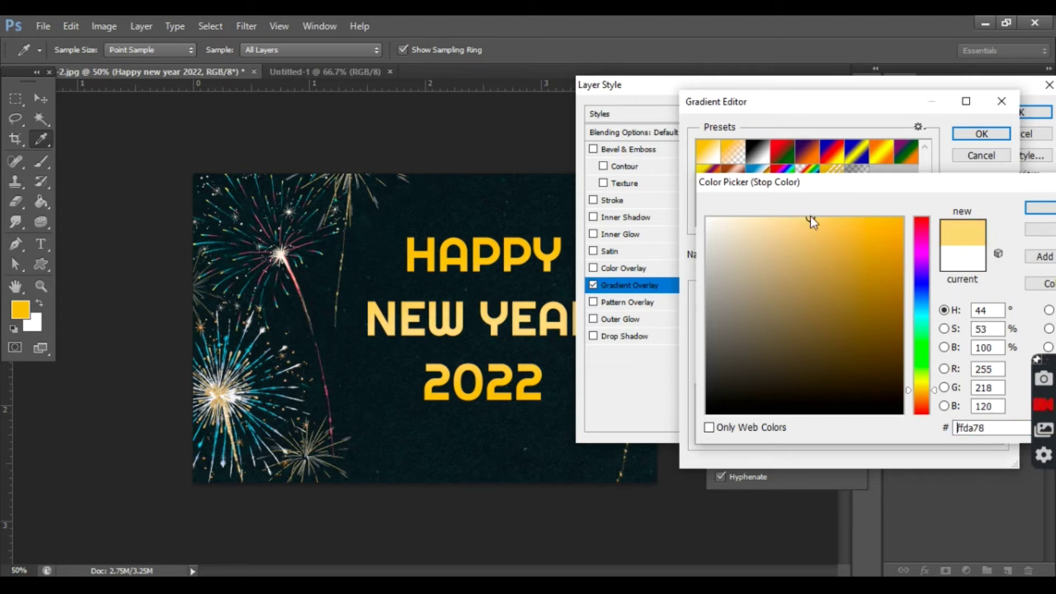
click(1037, 208)
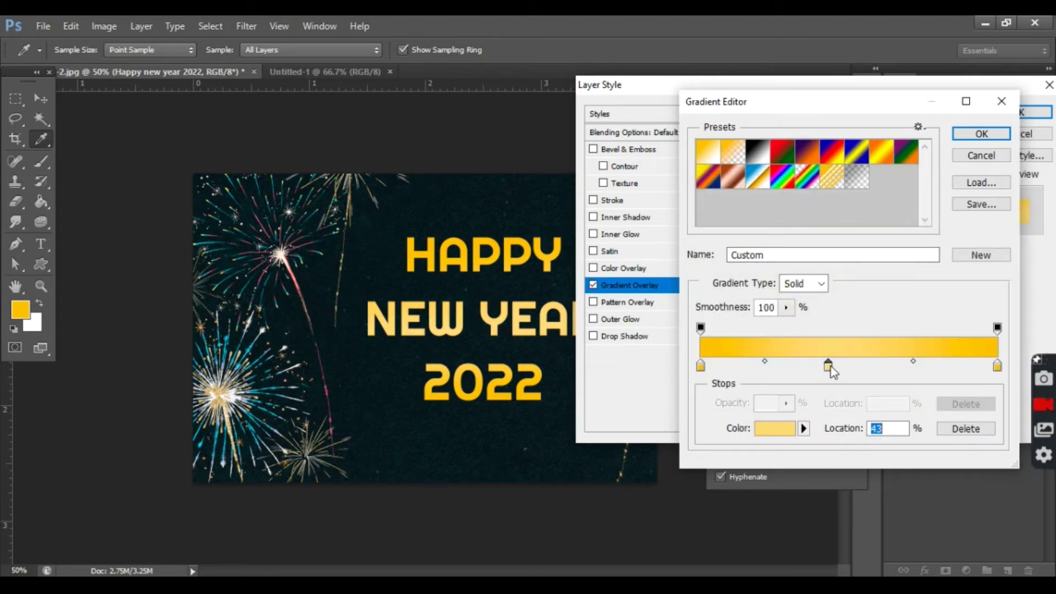
Move the pale gold stop to 15% and add a new stop at about 88%.
drag(829, 367, 758, 369)
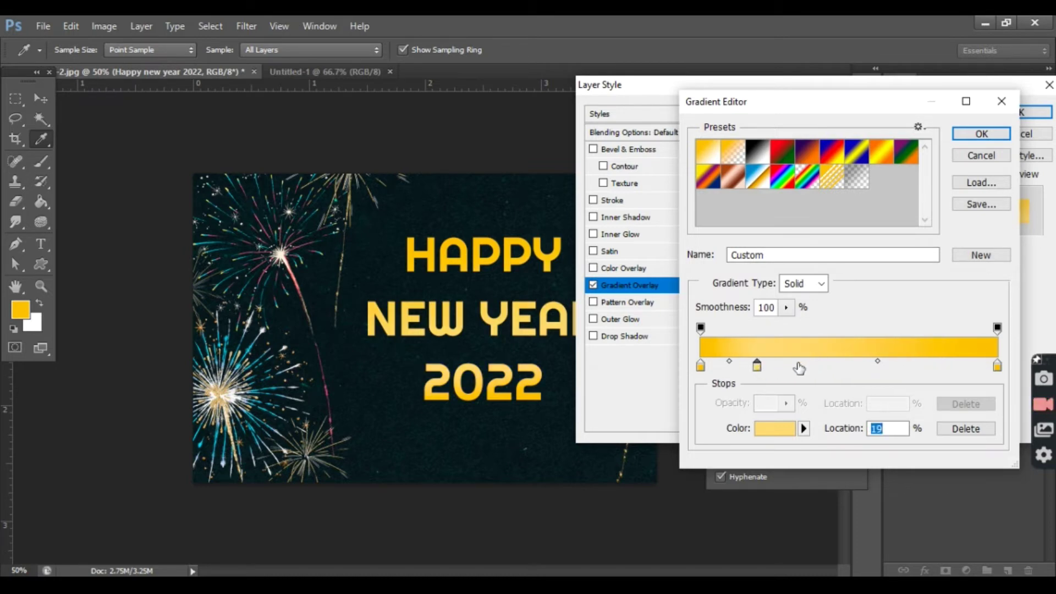
click(941, 367)
drag(939, 365, 966, 368)
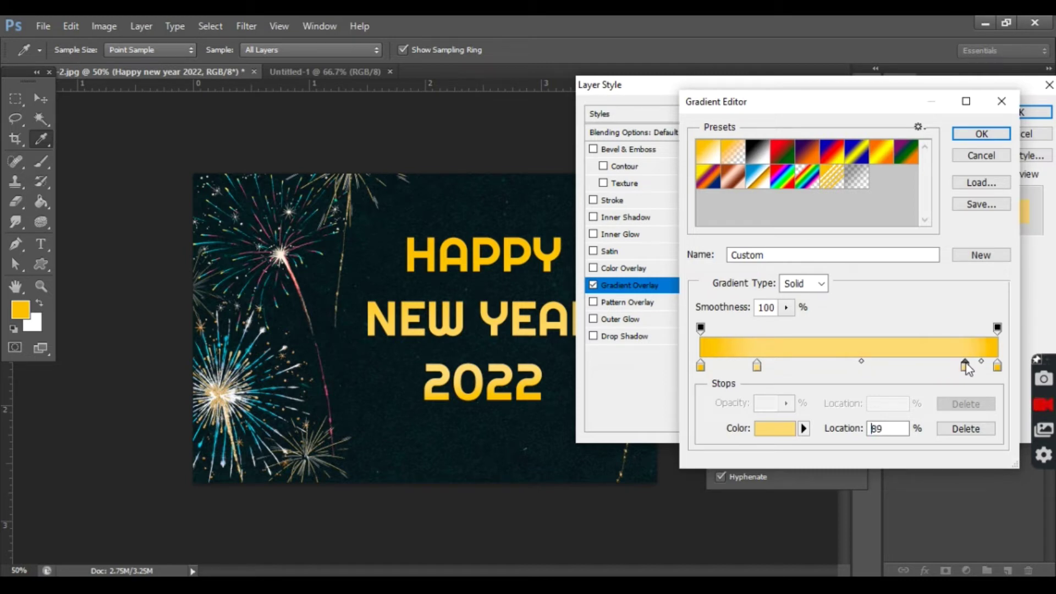
drag(759, 369, 746, 368)
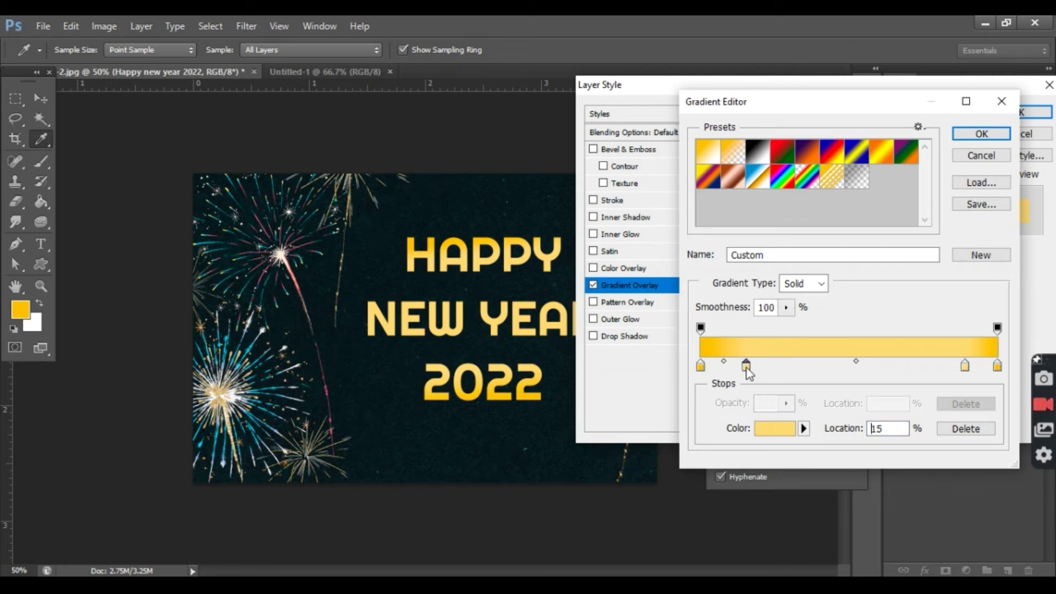
click(701, 367)
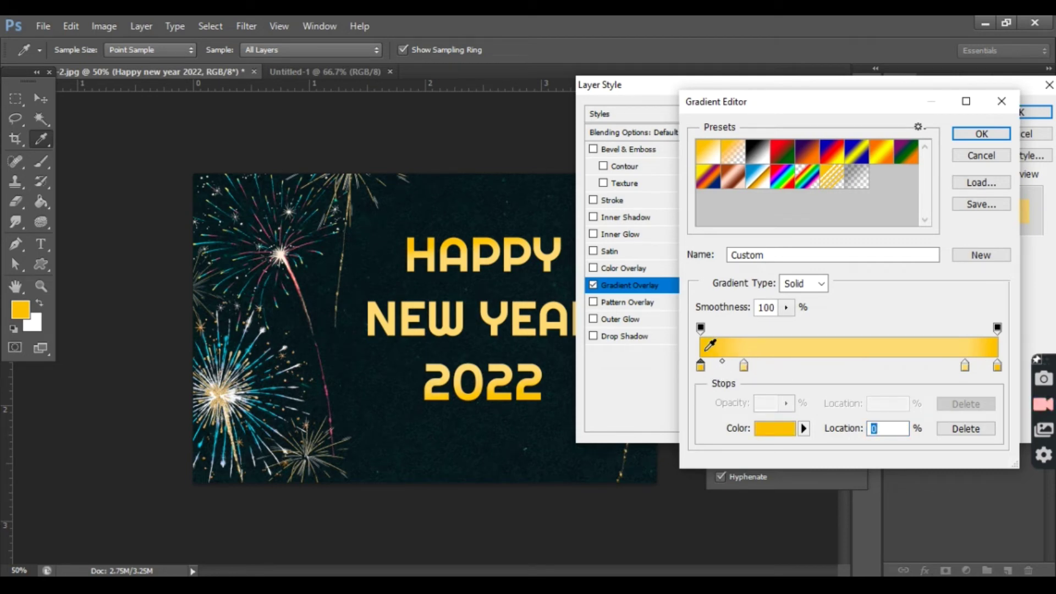
Add gradient stops at 31% and mid-gradient, move a gold stop to 72% and another to 7%.
click(792, 368)
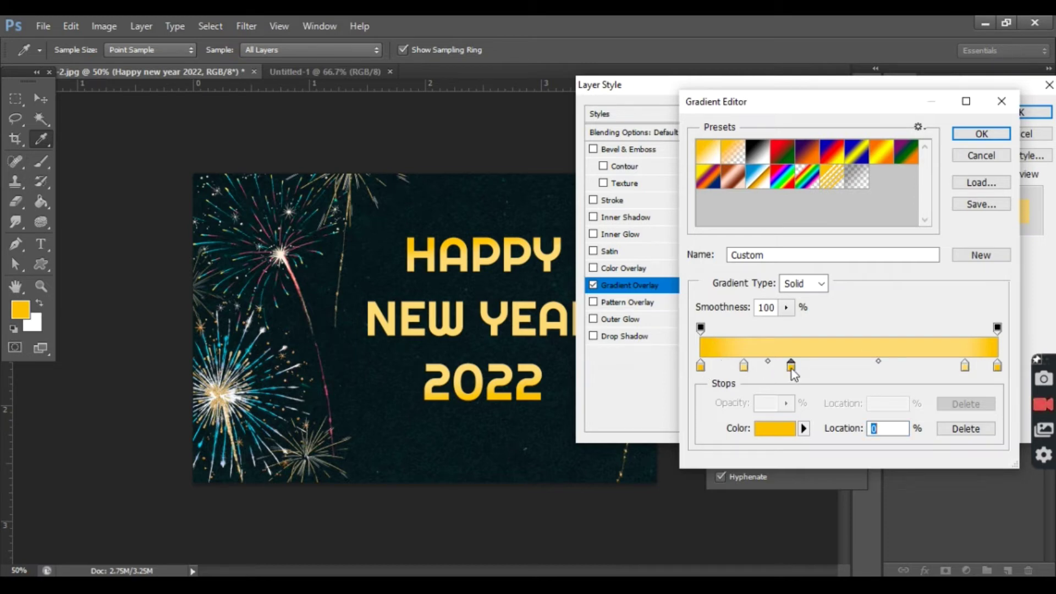
drag(791, 366, 792, 368)
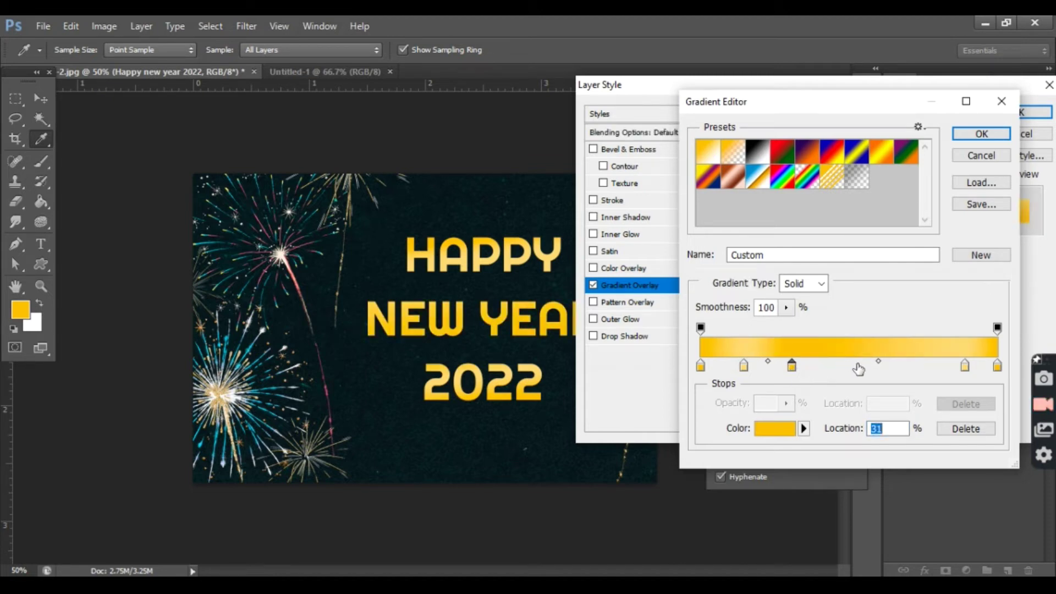
drag(903, 367, 914, 368)
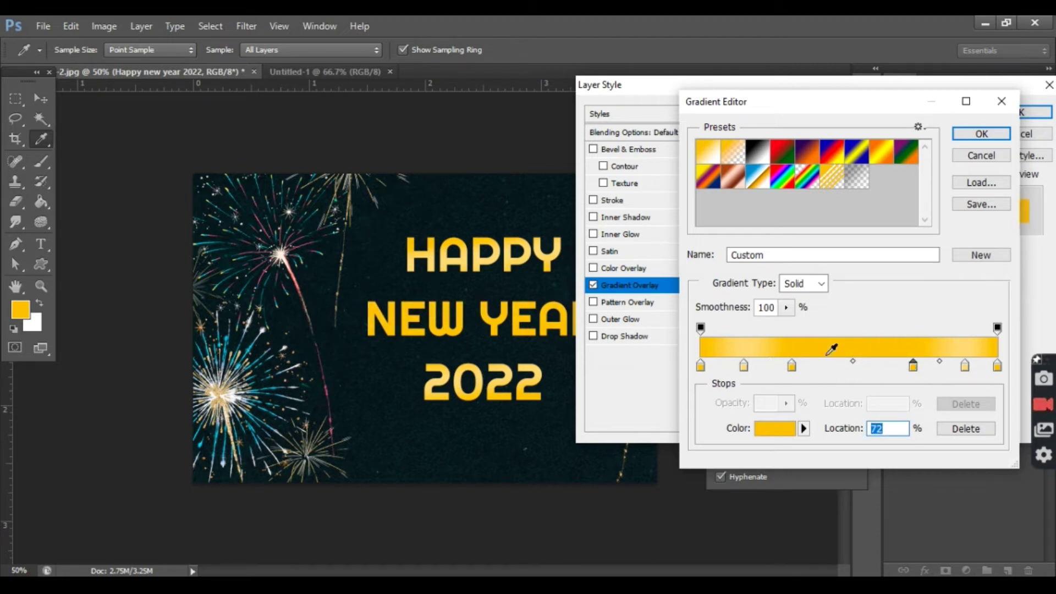
click(743, 368)
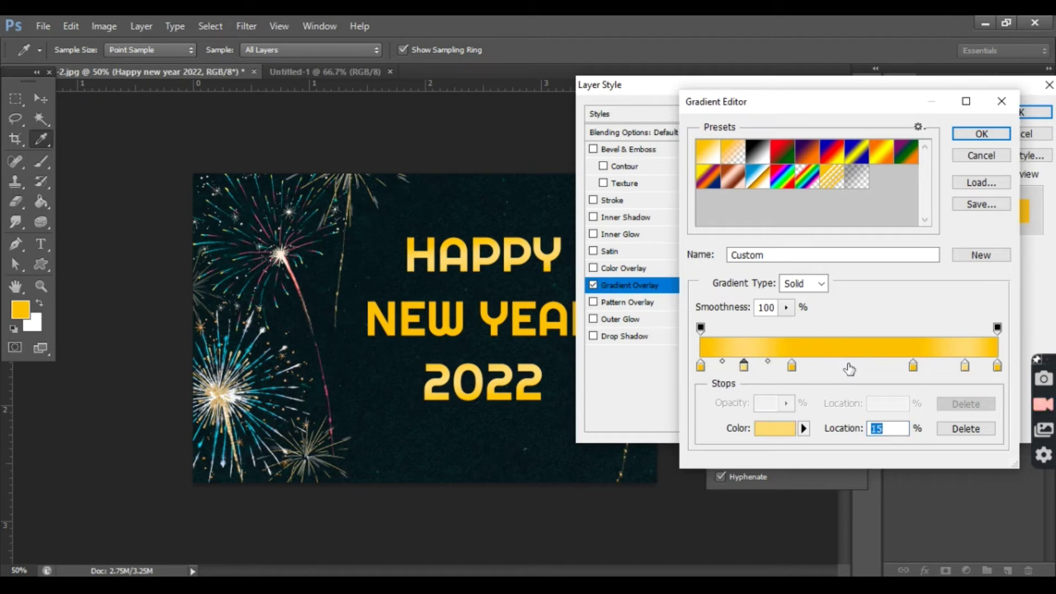
drag(853, 368, 843, 367)
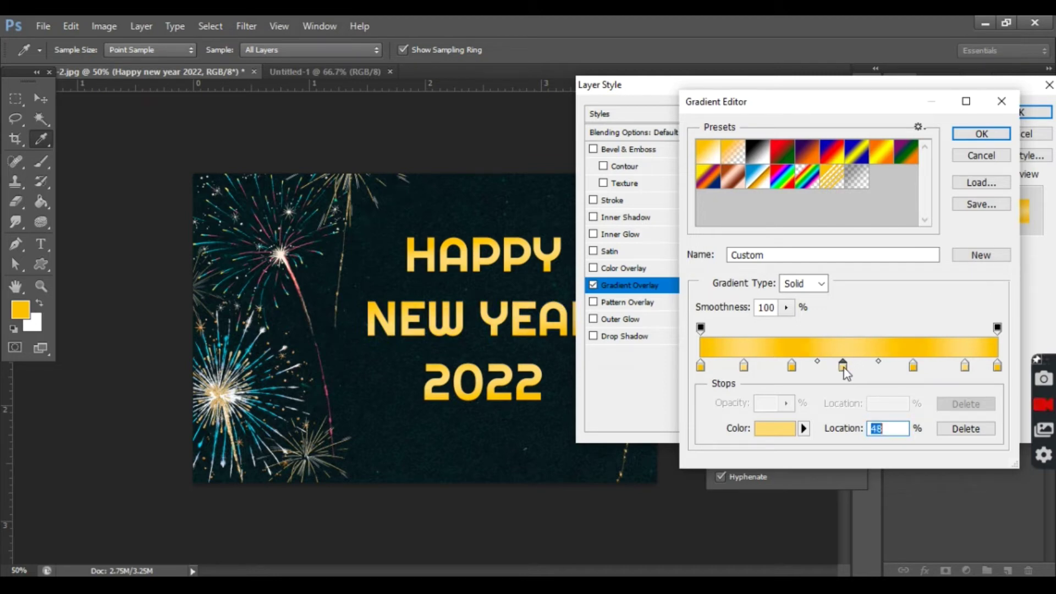
drag(743, 366, 721, 366)
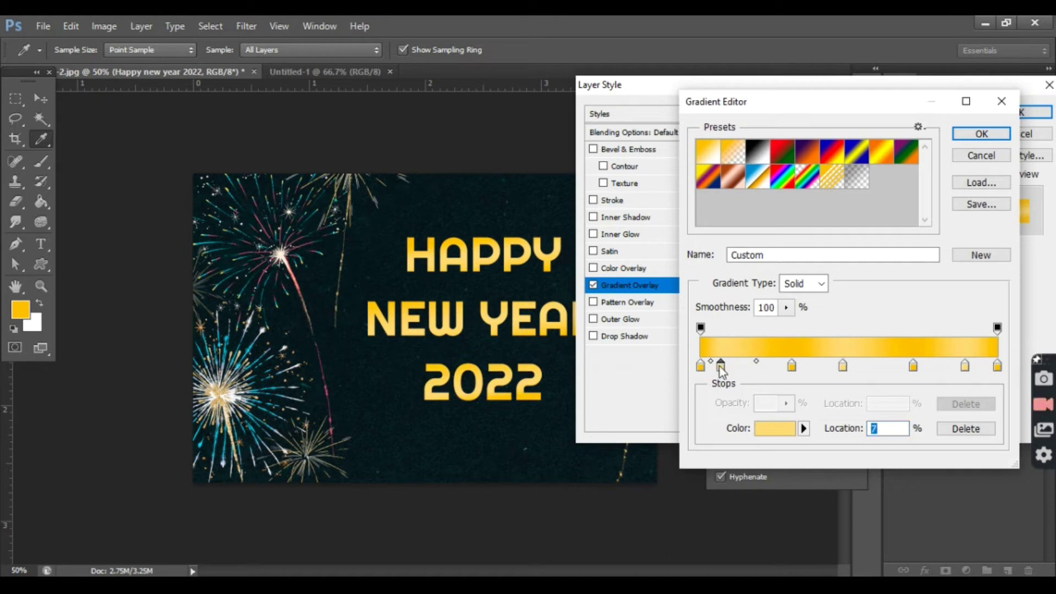
Shift the left blend midpoints and move the stops to 20% and 31%.
drag(757, 362, 731, 361)
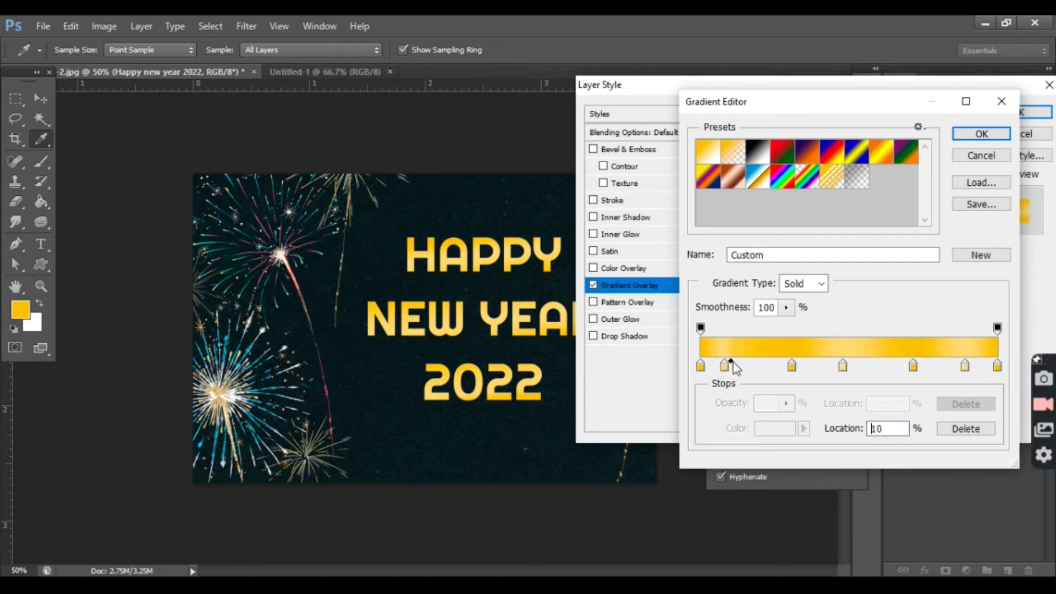
click(731, 362)
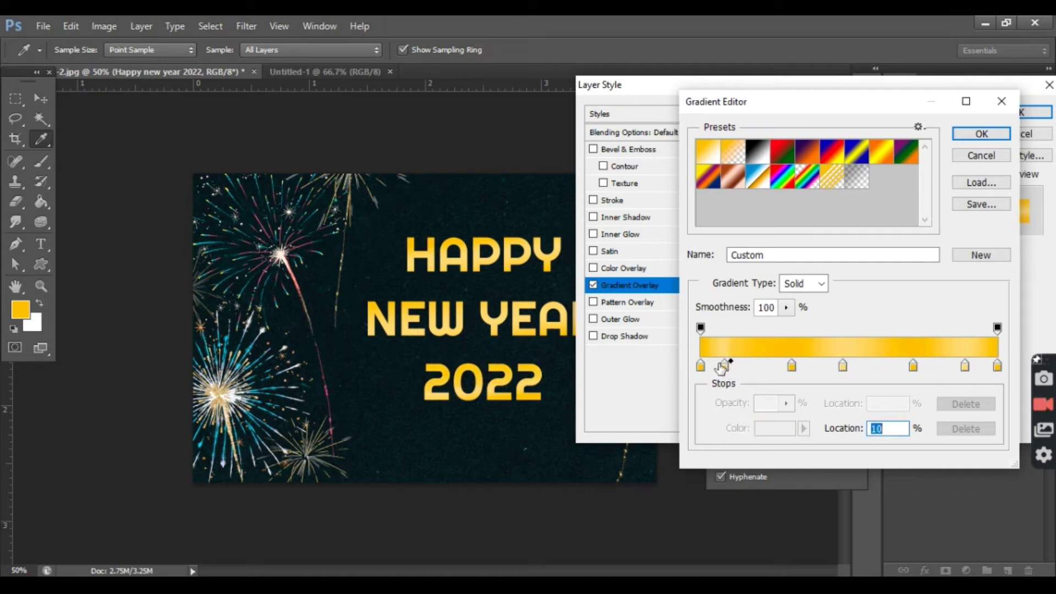
click(724, 366)
click(717, 363)
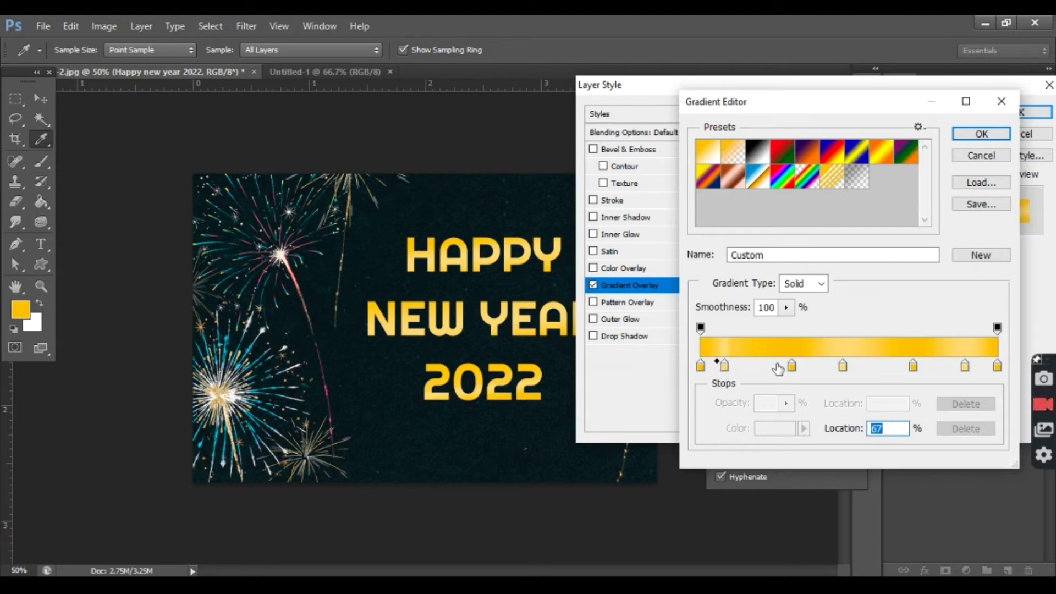
drag(793, 366, 760, 366)
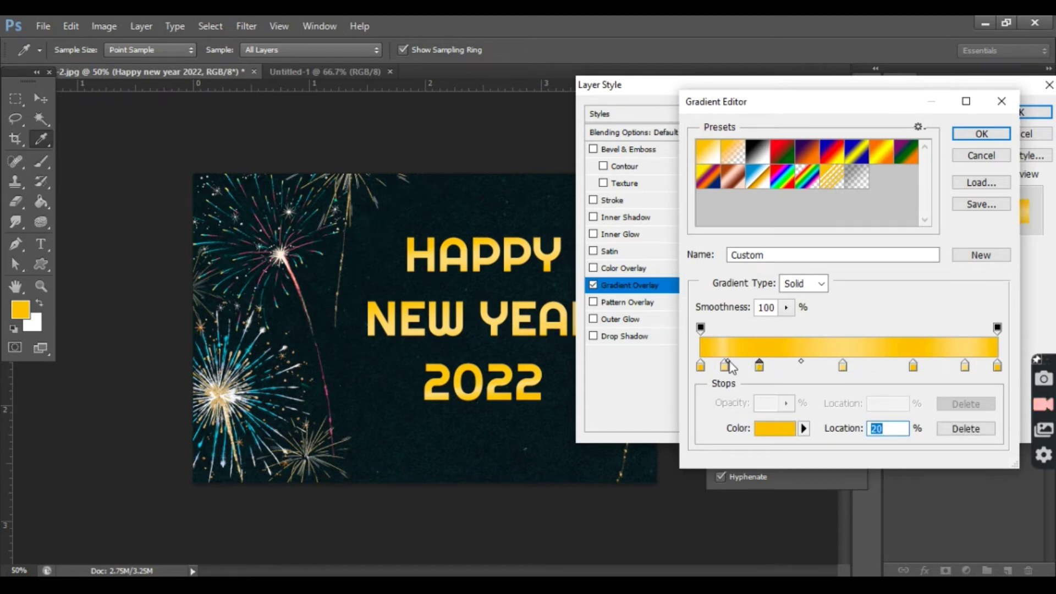
drag(742, 363, 738, 363)
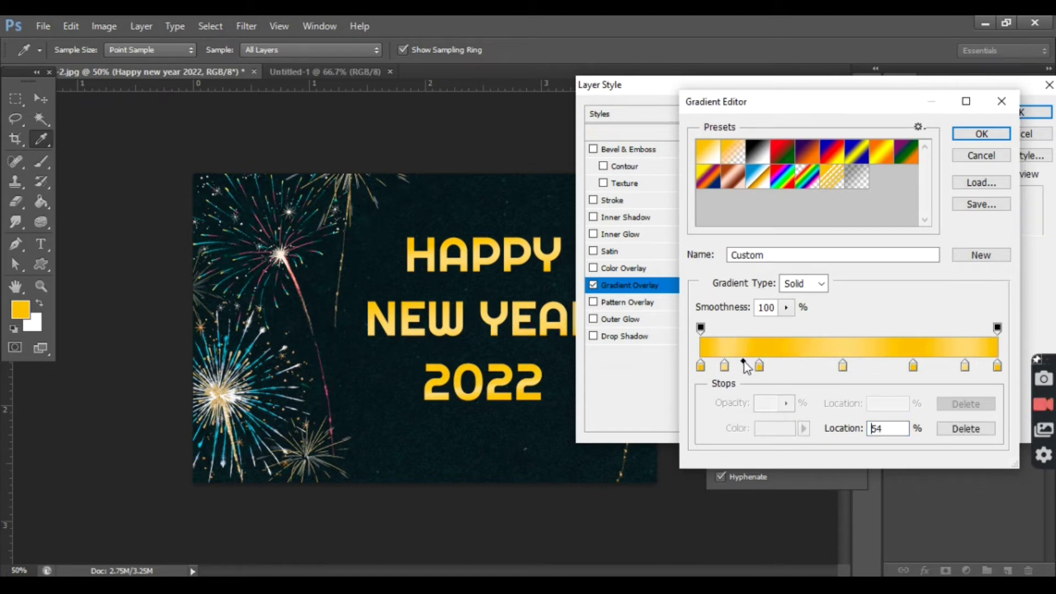
drag(737, 363, 775, 362)
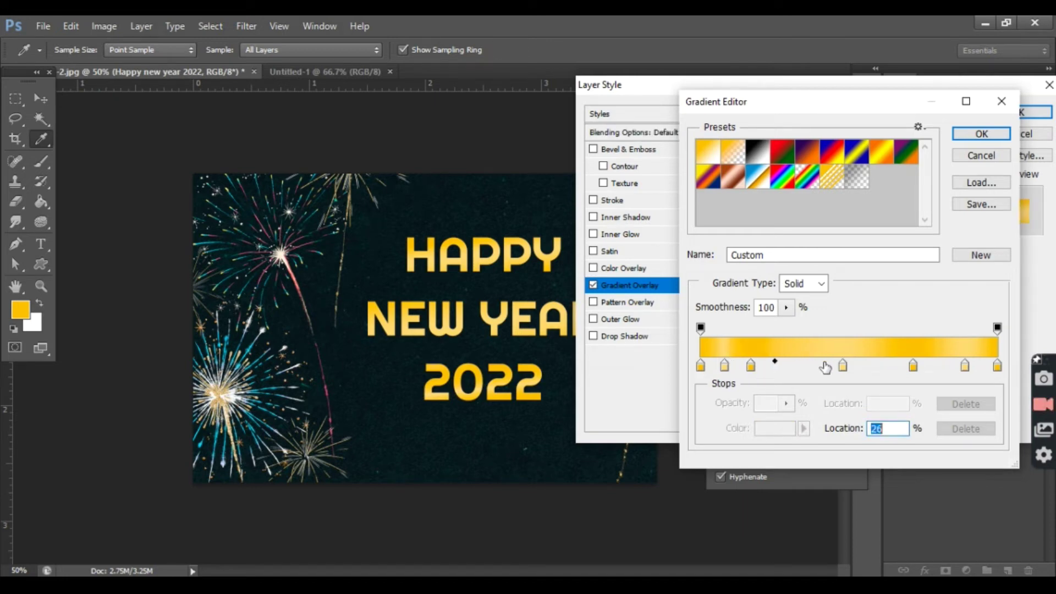
mouse_move(842, 365)
mouse_down()
mouse_move(776, 361)
mouse_move(786, 362)
mouse_up()
Tighten the blend right of the 31% stop and add a new stop at 61%.
click(793, 365)
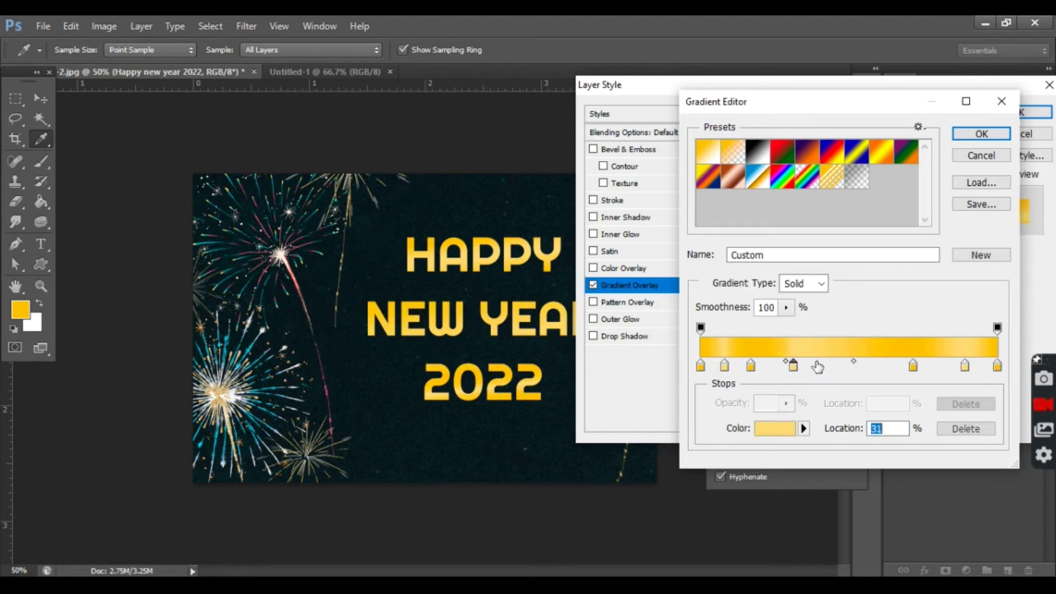
drag(853, 362, 803, 362)
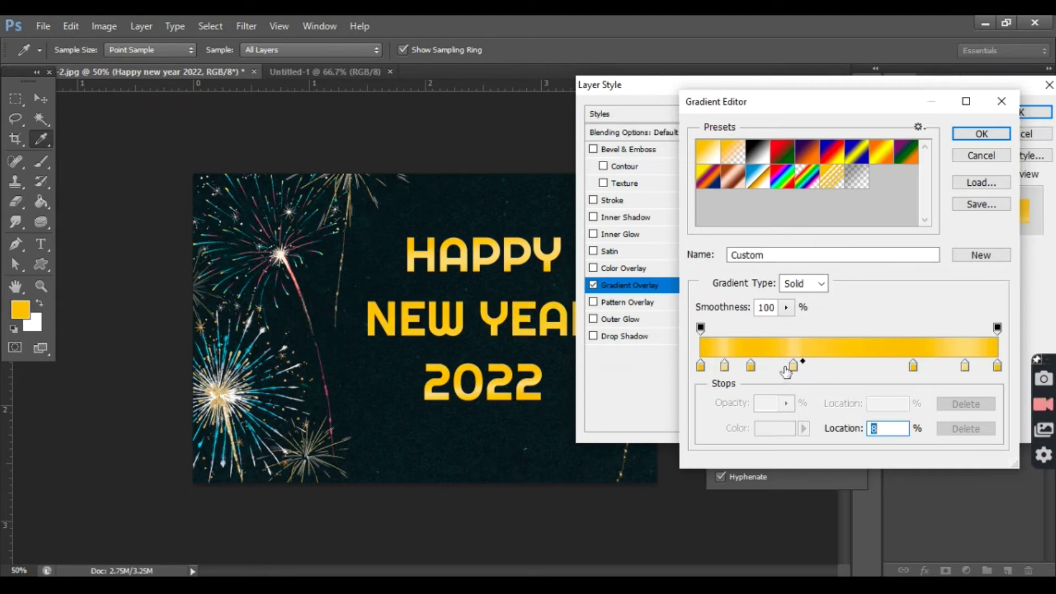
click(792, 366)
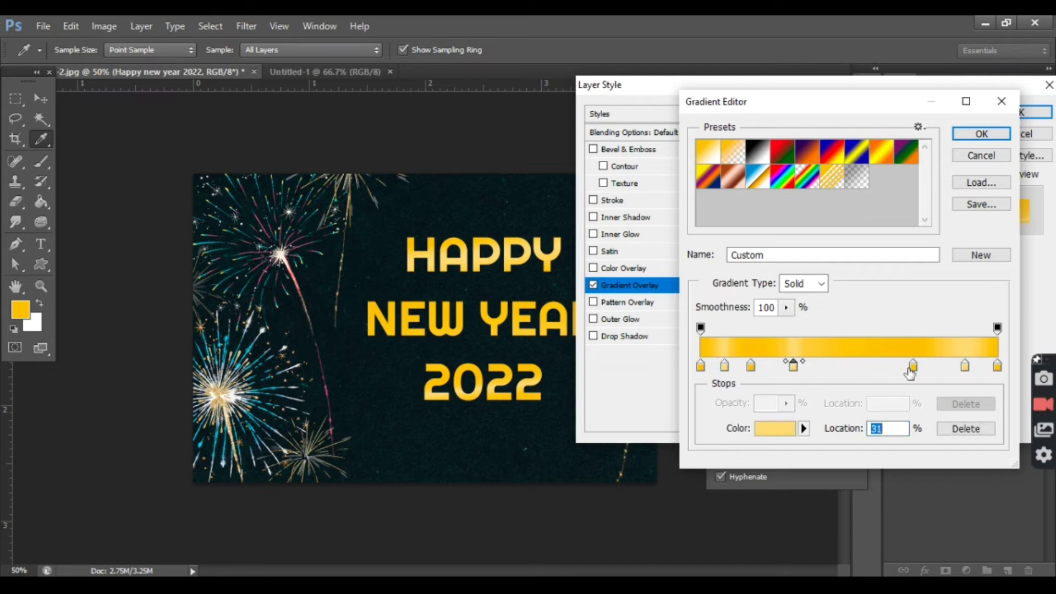
click(857, 367)
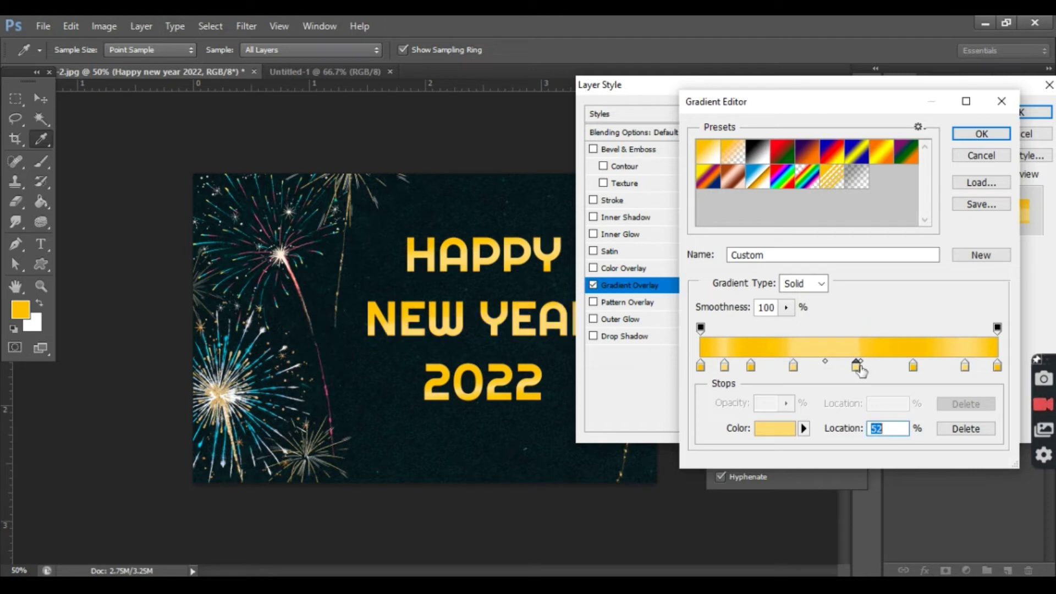
drag(856, 366, 883, 367)
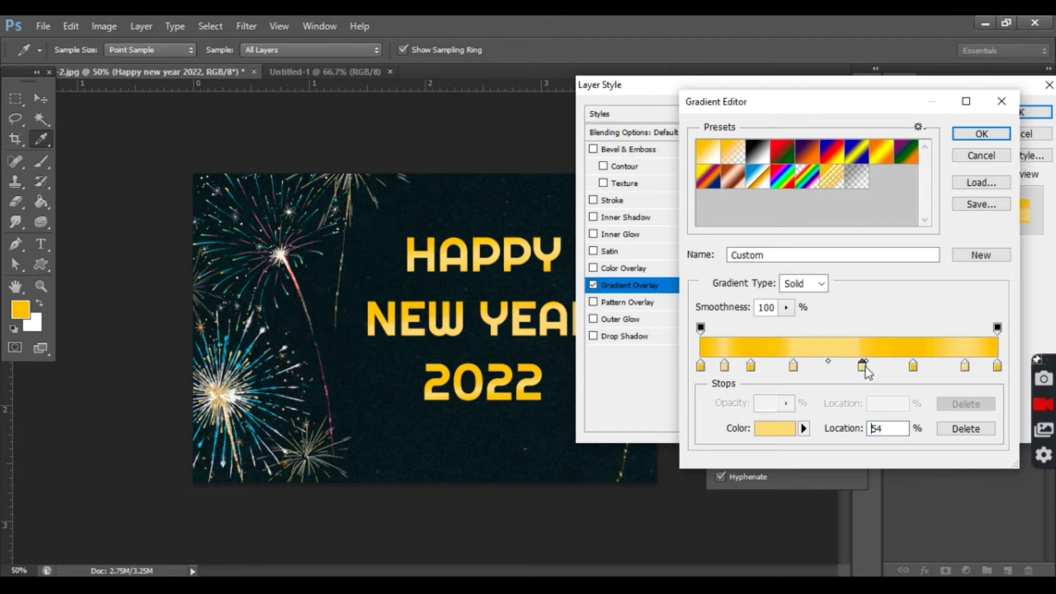
Add a stop around 46%, move nearby blend midpoints, and shift a stop to 43%.
click(751, 367)
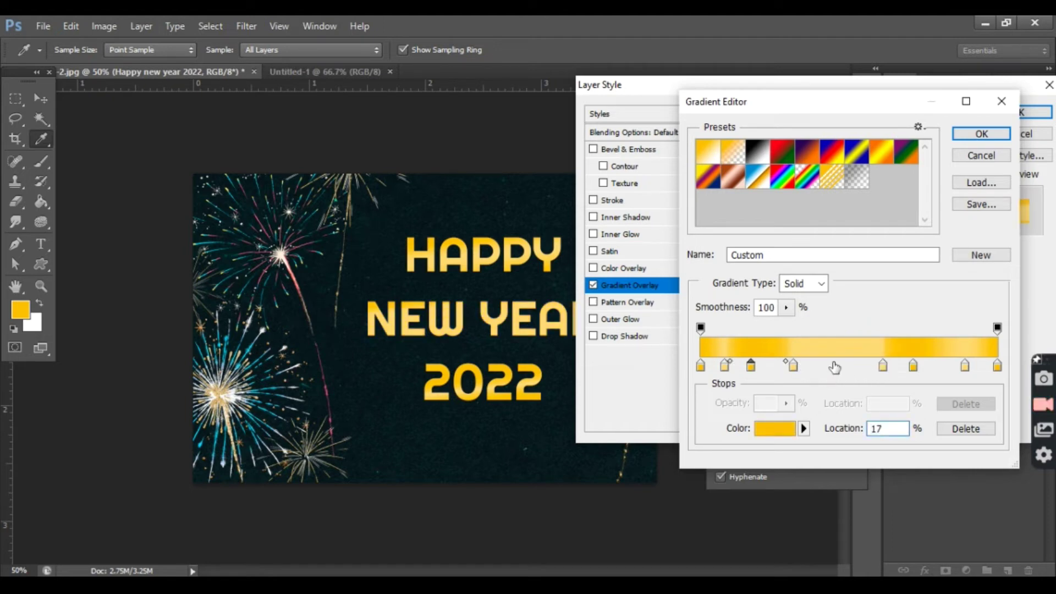
drag(835, 366, 846, 362)
click(839, 366)
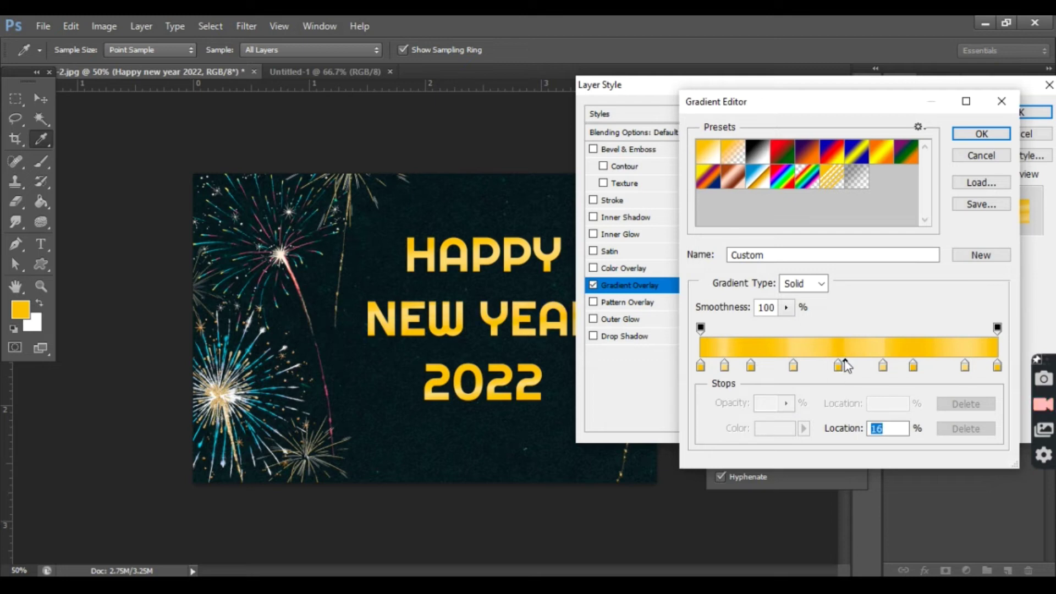
drag(845, 363, 880, 363)
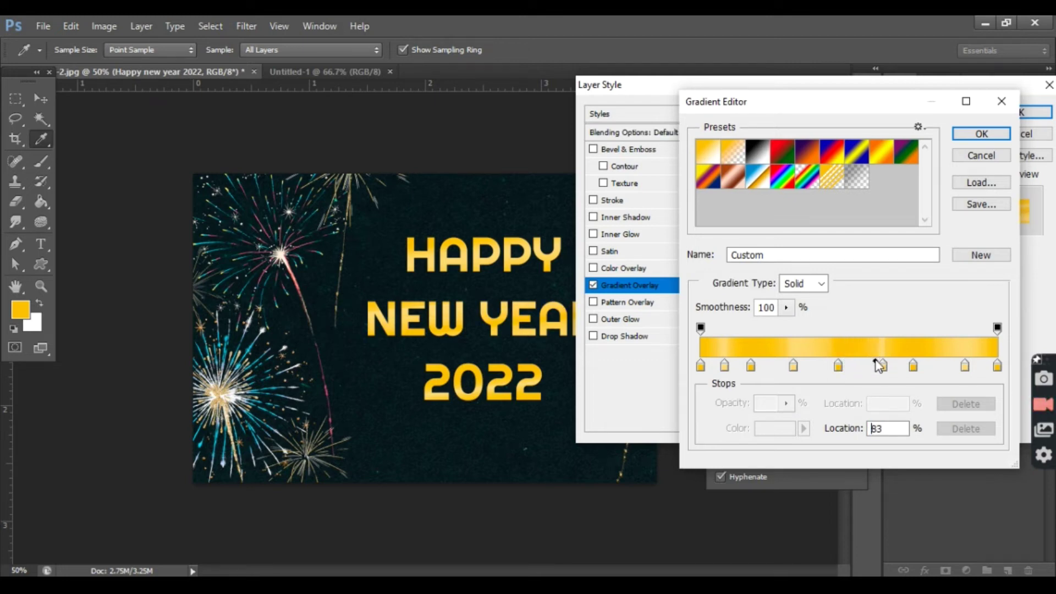
click(793, 365)
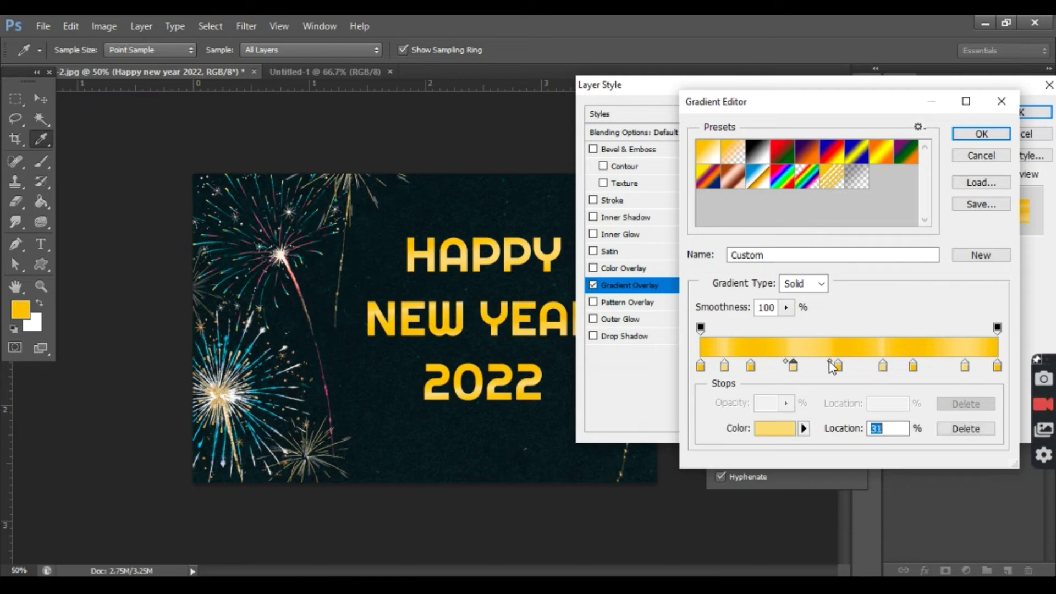
drag(830, 362, 804, 362)
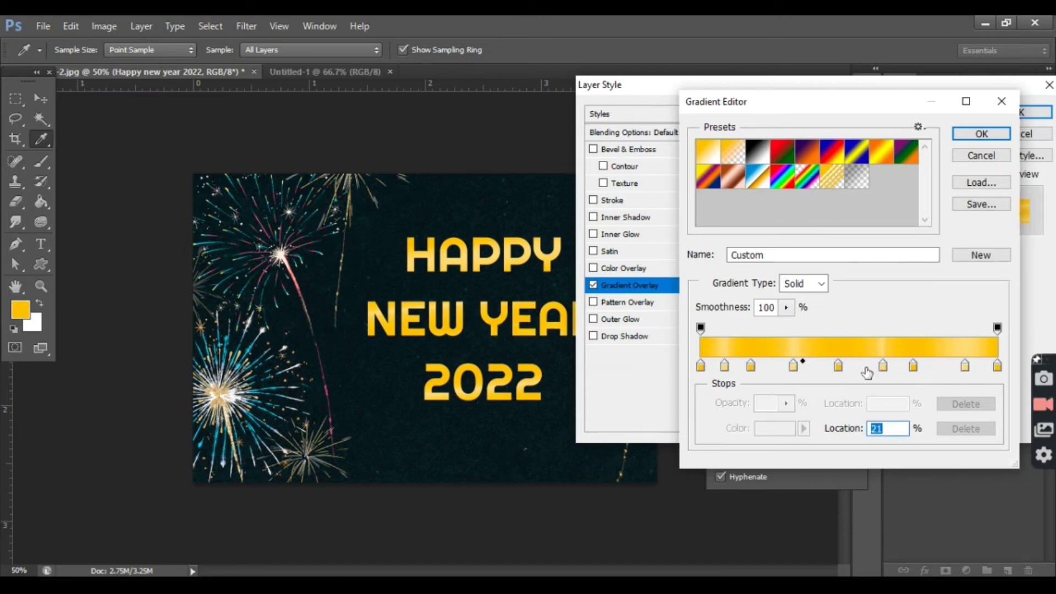
drag(836, 367, 937, 372)
Add a final colour stop at 72% and accept the banded gold gradient.
click(965, 368)
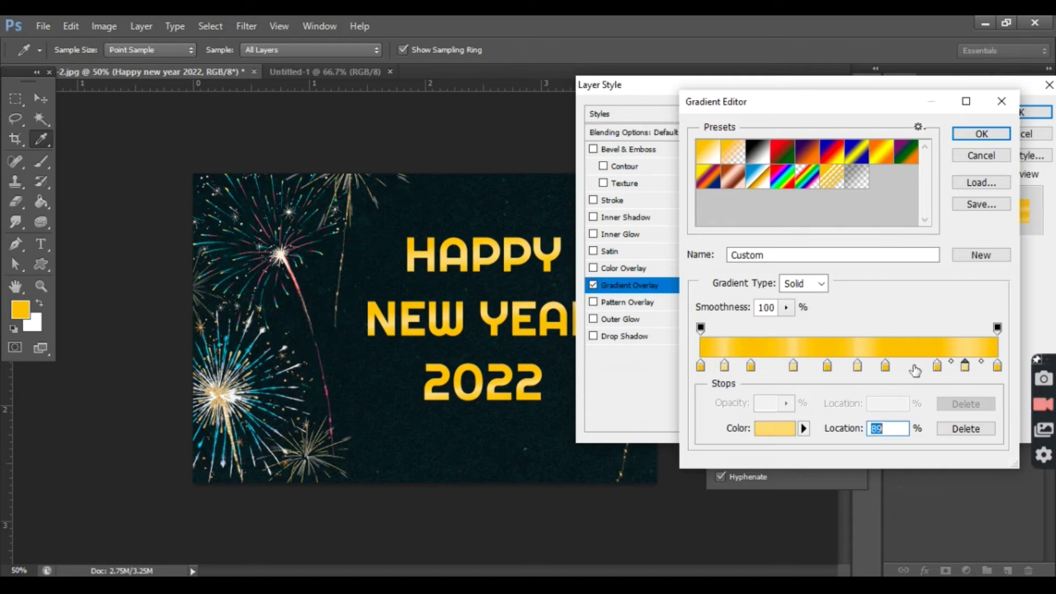
click(912, 368)
drag(916, 370, 917, 370)
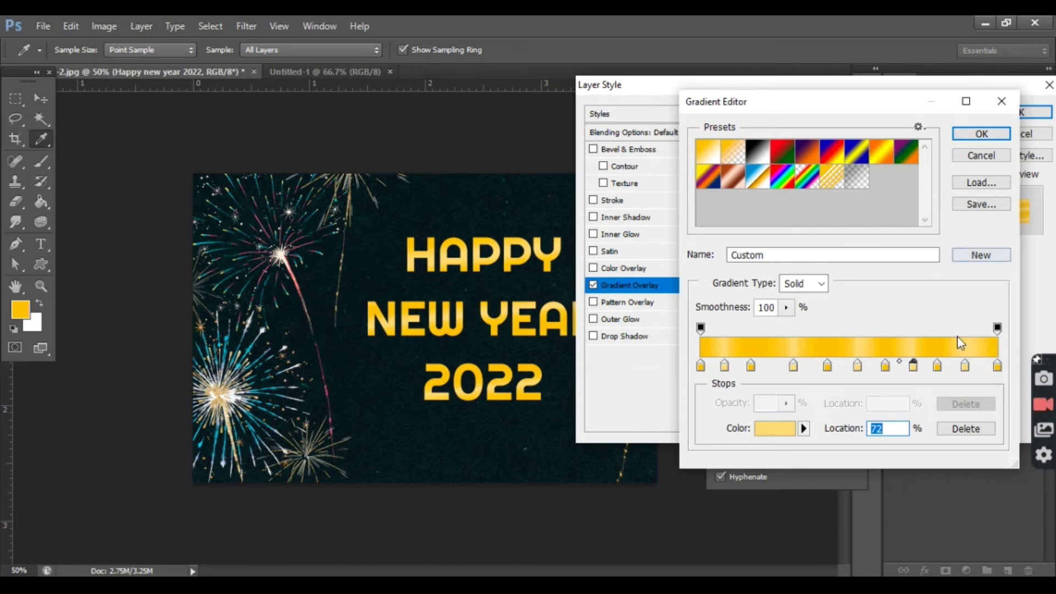
click(979, 135)
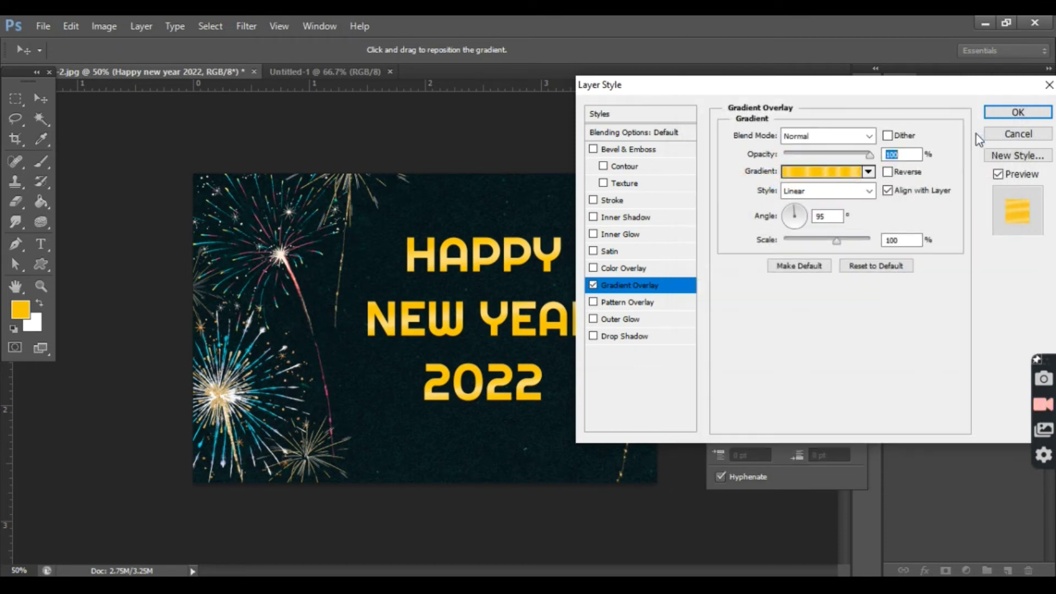
Confirm the text's gradient overlay and switch to the Custom Shape tool.
click(1010, 115)
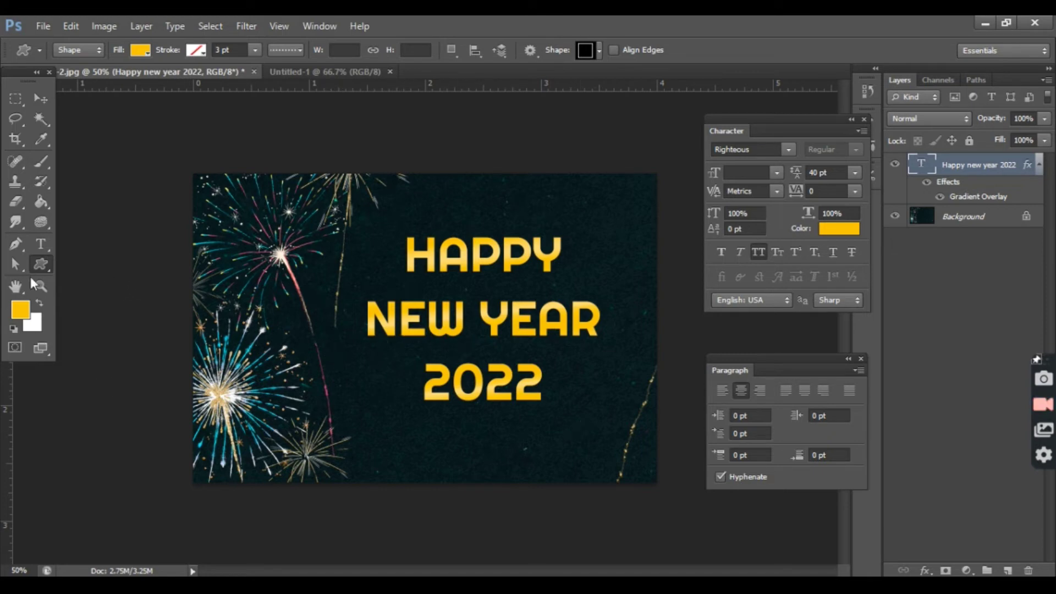
right_click(43, 265)
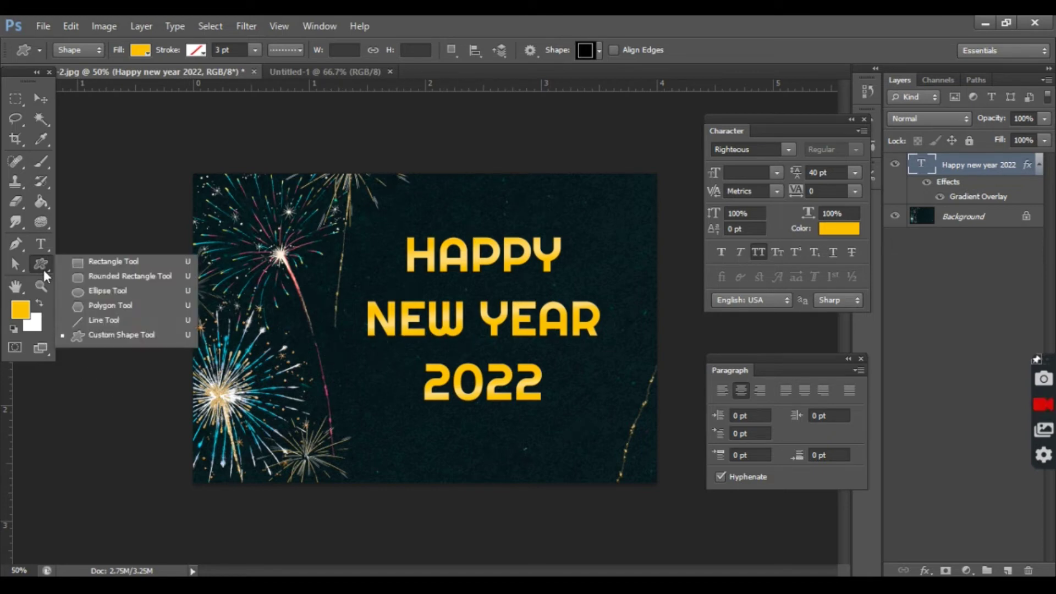
click(124, 335)
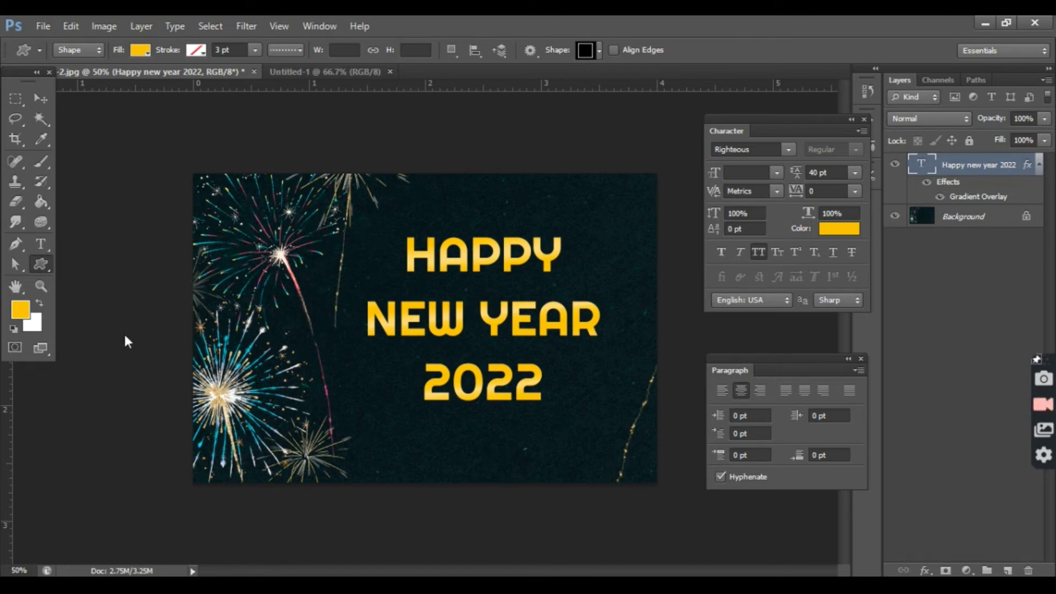
Pick the square Frame outline from the custom shape picker.
click(597, 51)
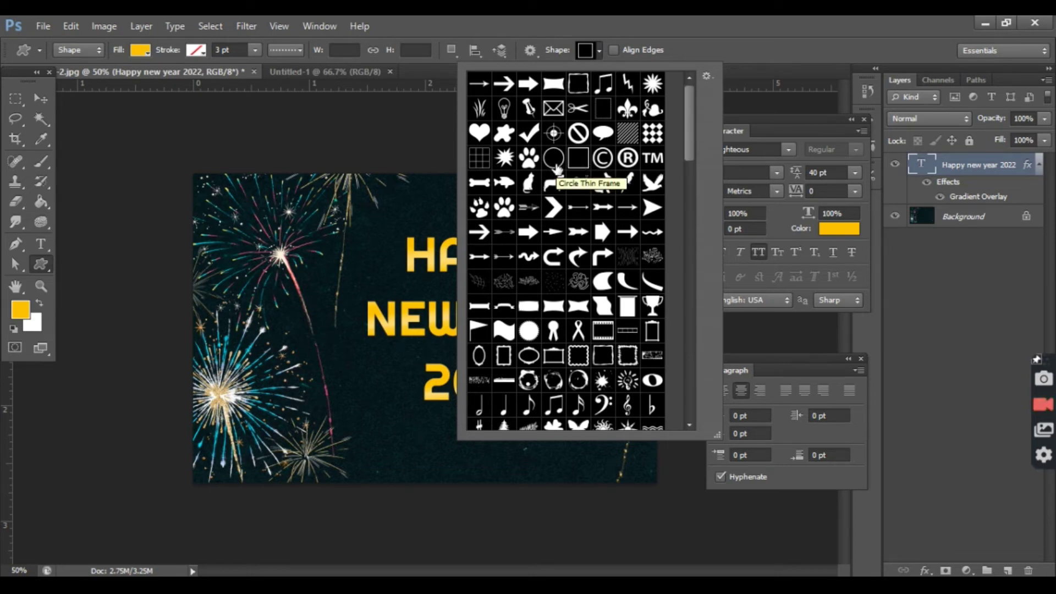
scroll(578, 333, down, 2)
scroll(602, 358, down, 2)
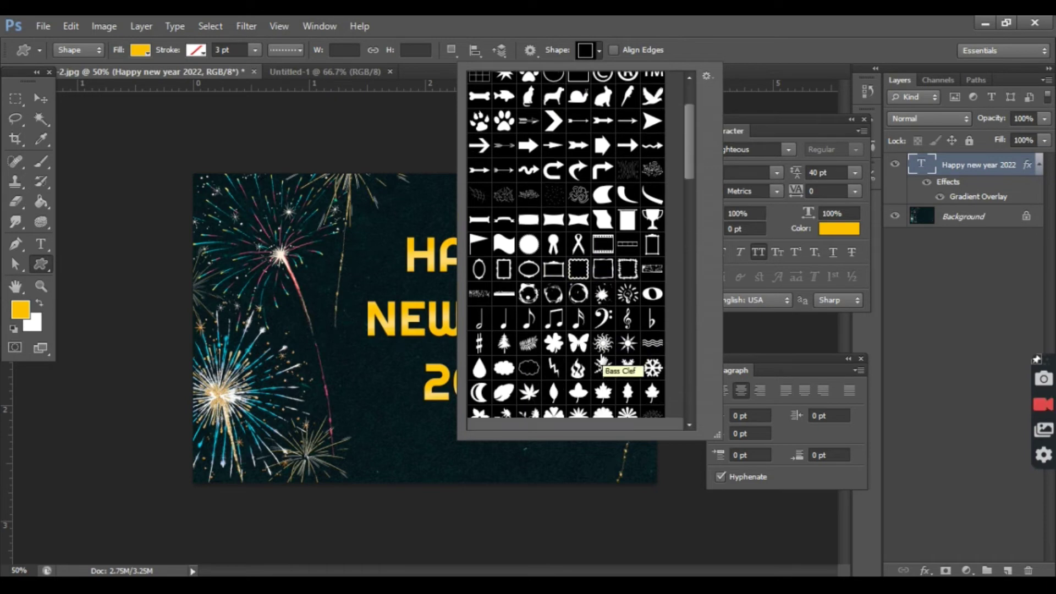
scroll(600, 359, down, 2)
scroll(601, 358, down, 2)
scroll(599, 359, down, 5)
scroll(596, 358, down, 1)
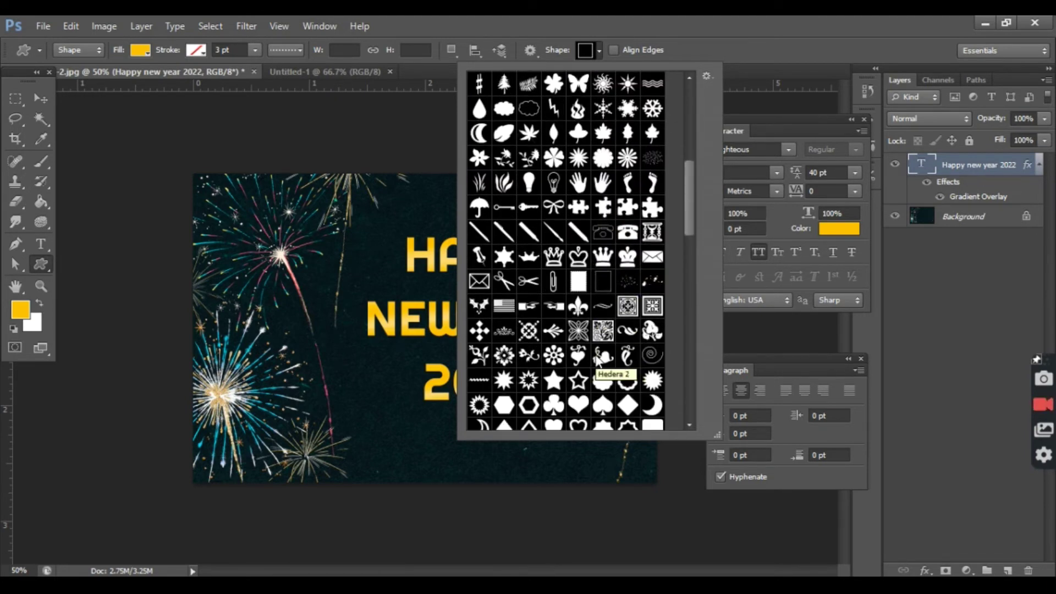
scroll(598, 360, down, 2)
scroll(599, 360, down, 2)
scroll(600, 360, down, 2)
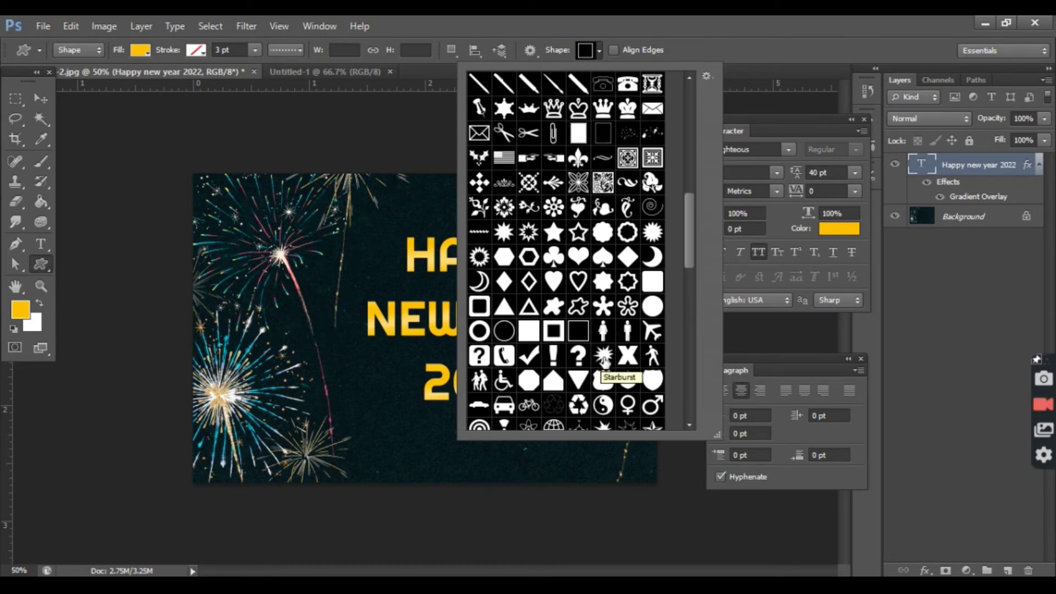
scroll(602, 357, up, 3)
scroll(613, 356, up, 3)
scroll(612, 357, up, 3)
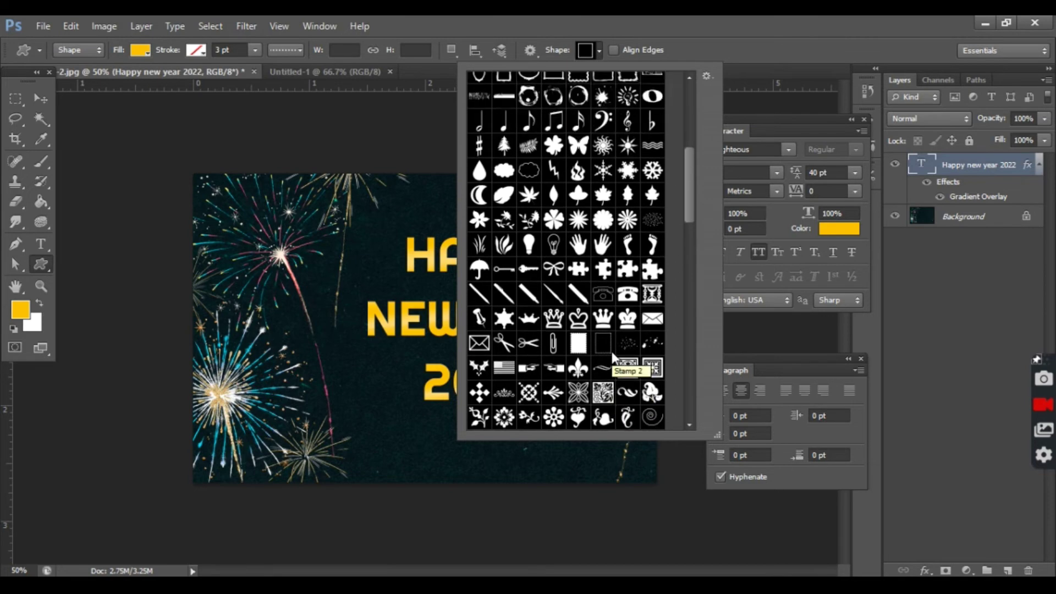
scroll(612, 356, up, 2)
scroll(613, 357, up, 3)
scroll(613, 356, up, 3)
scroll(612, 357, up, 3)
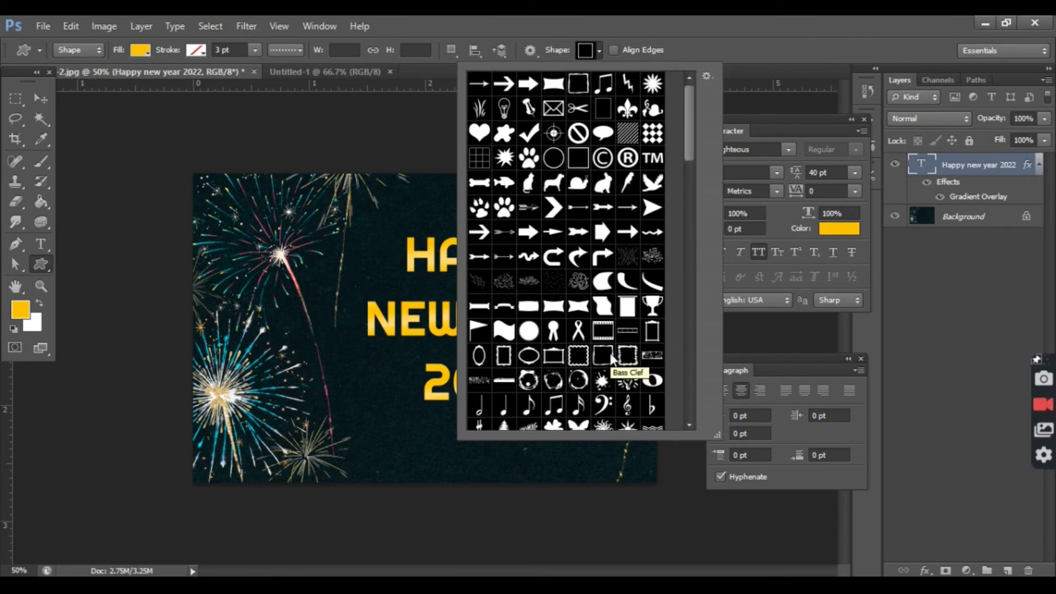
click(580, 161)
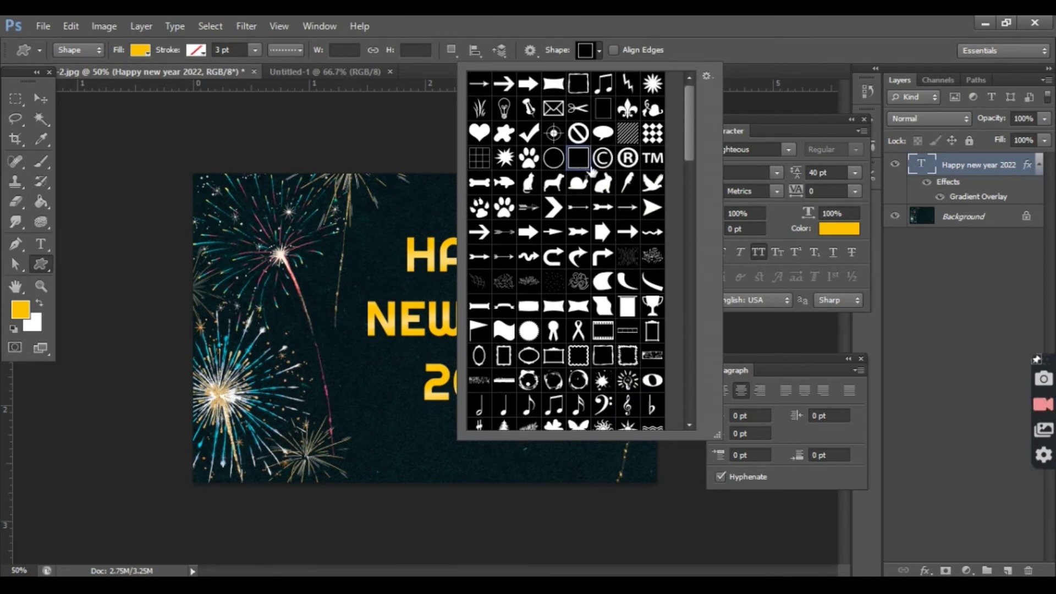
Drag the Frame shape around the greeting, then move it slightly left to centre it.
click(363, 202)
drag(360, 203, 631, 451)
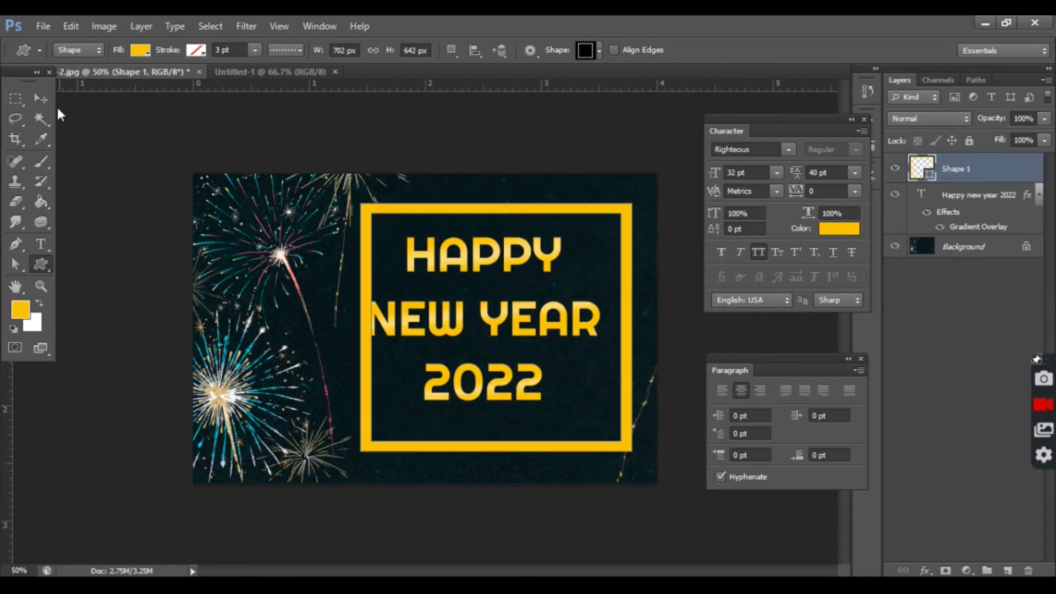
click(41, 98)
drag(361, 253, 347, 246)
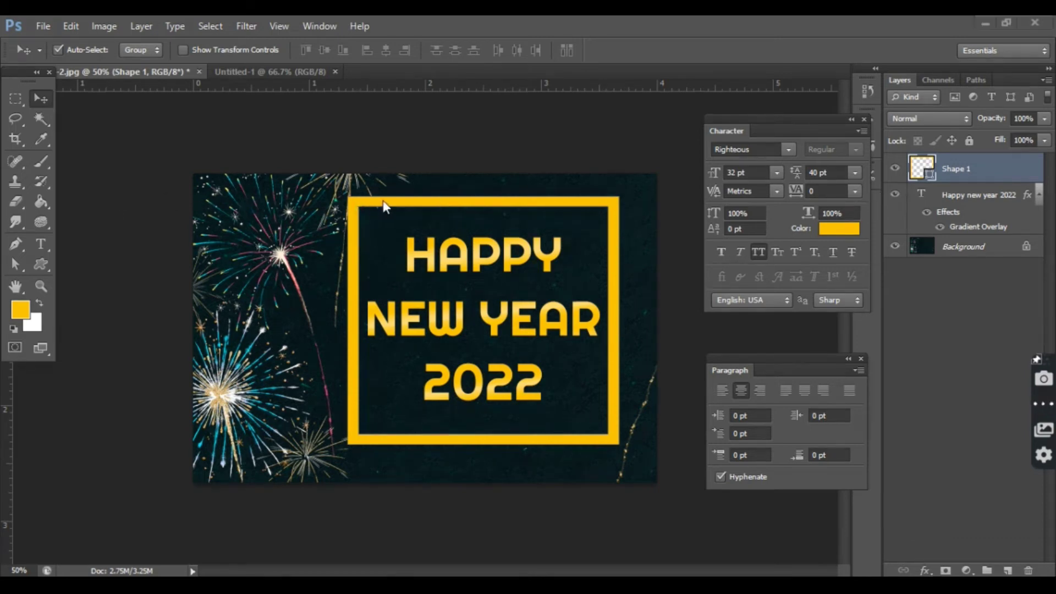
click(18, 246)
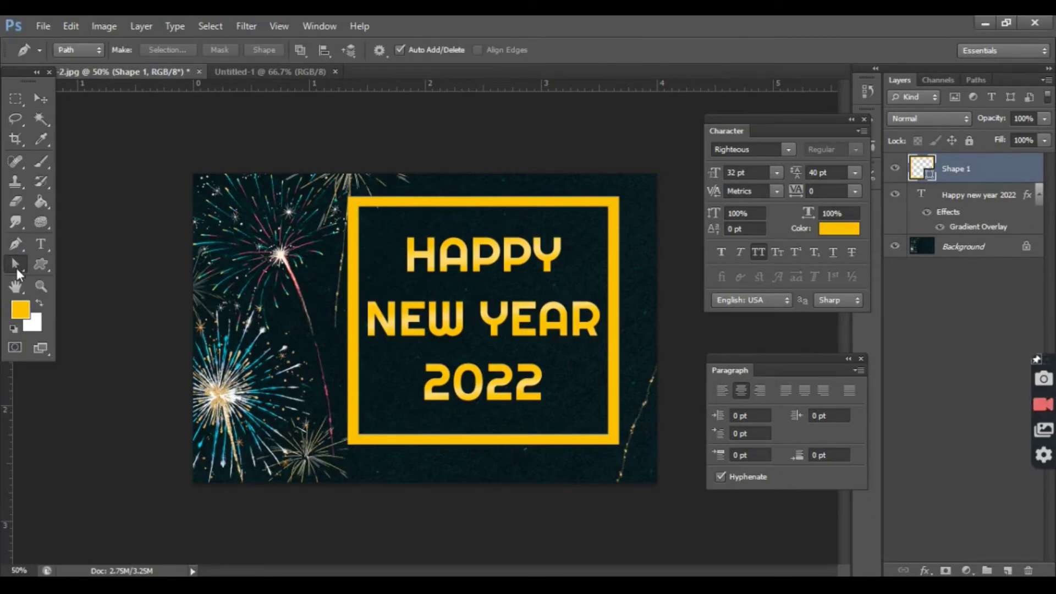
Select the frame's anchors with Direct Selection, zoom in, and collapse the Character and Paragraph panels.
click(17, 268)
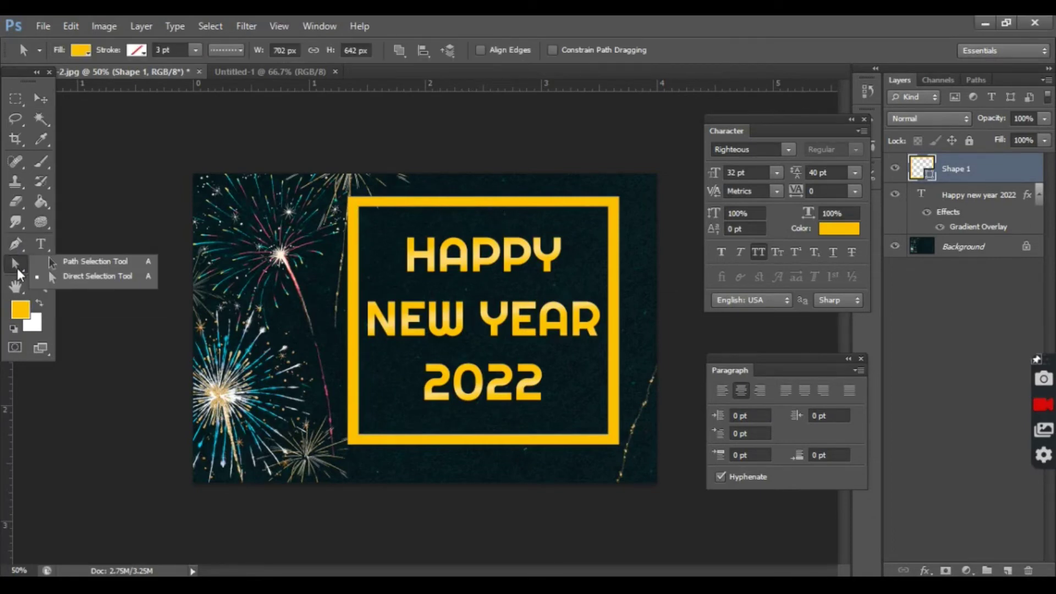
click(86, 274)
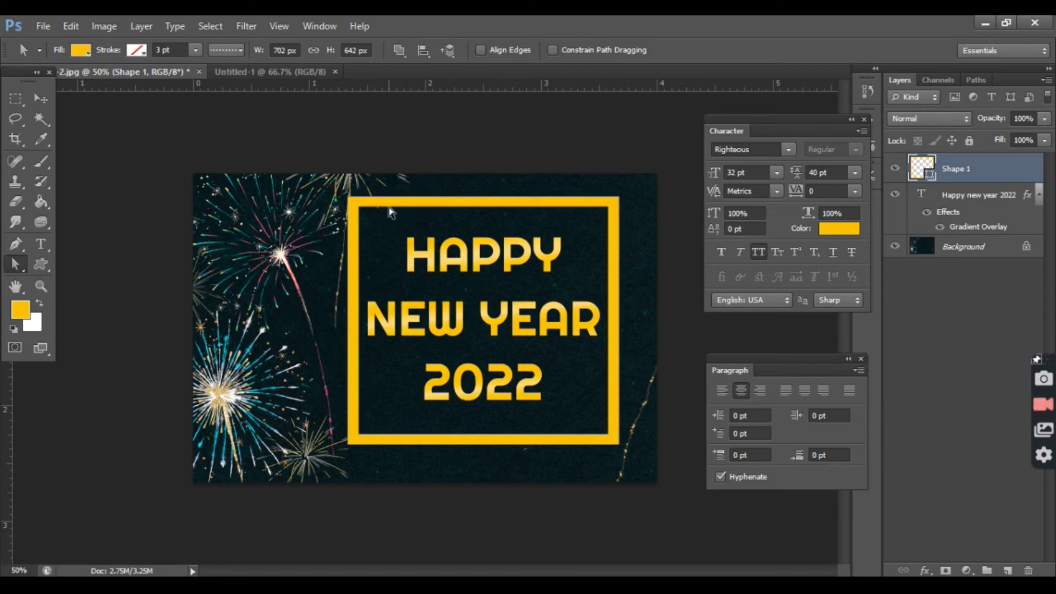
click(368, 210)
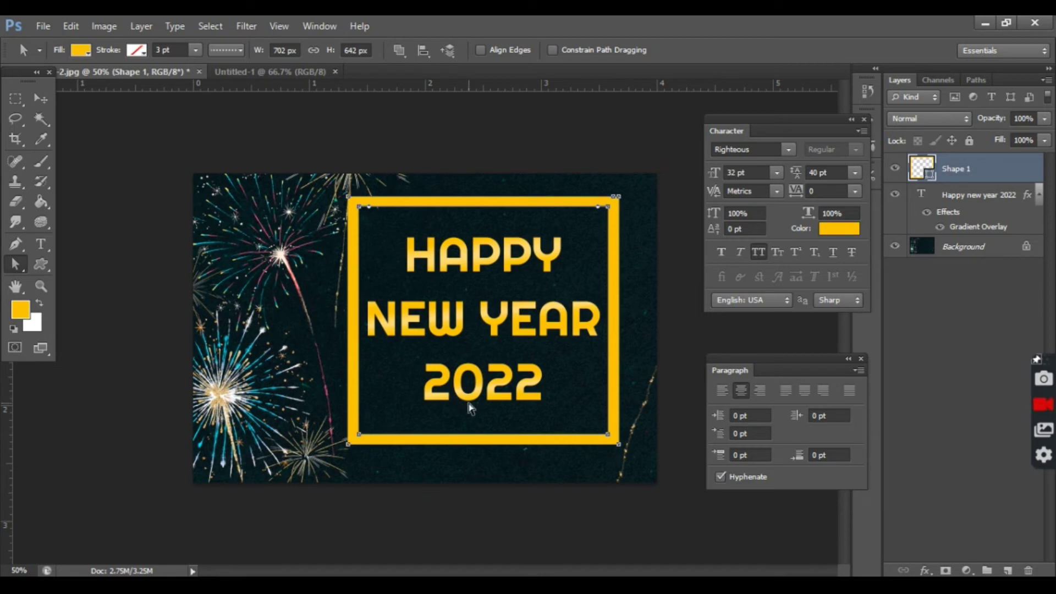
key(ctrl+plus)
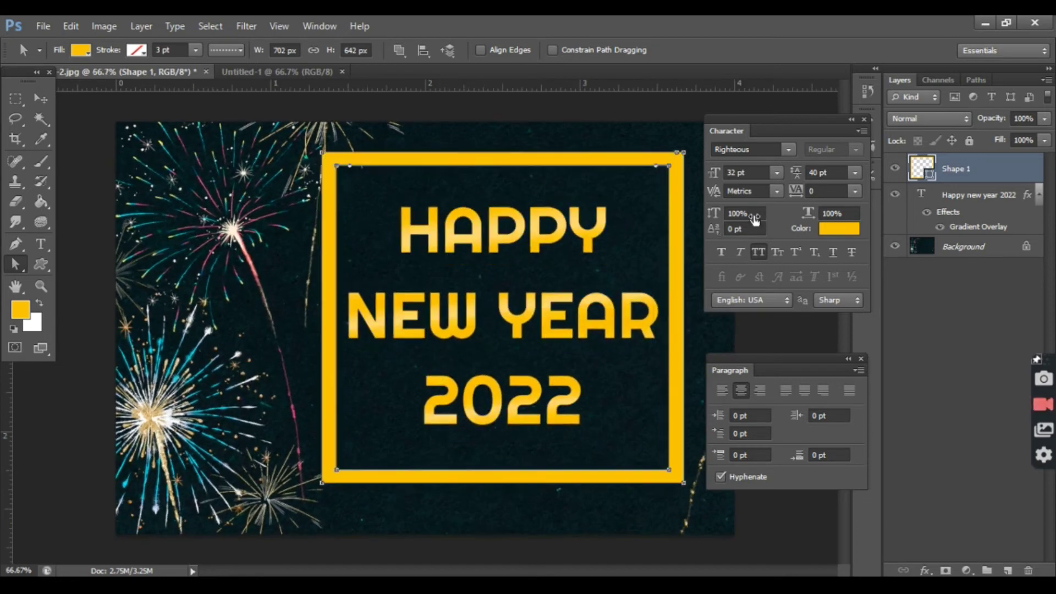
click(851, 121)
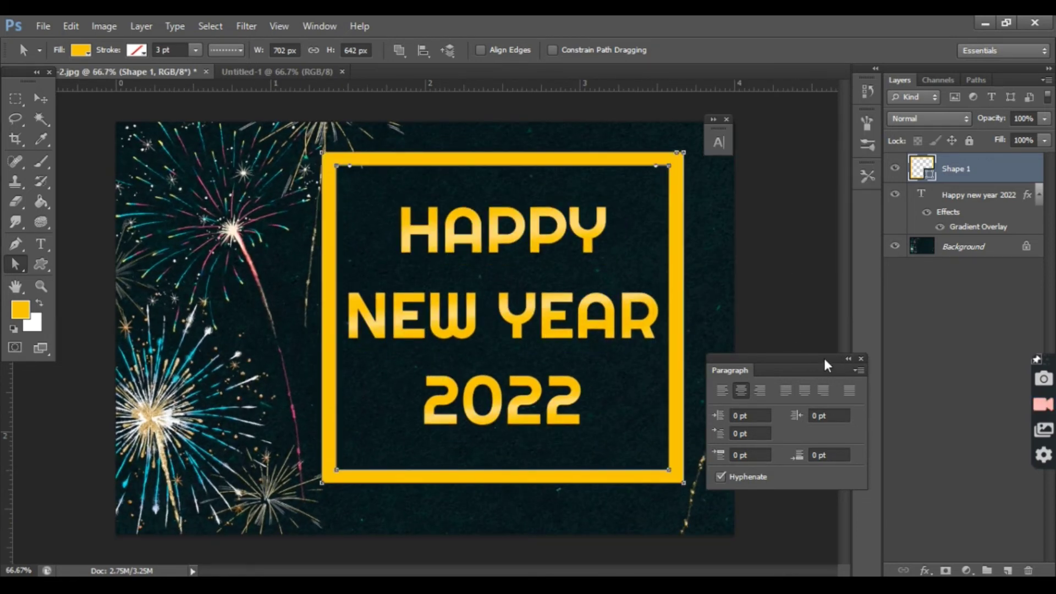
mouse_move(823, 362)
mouse_down()
mouse_move(842, 132)
mouse_move(840, 150)
mouse_up()
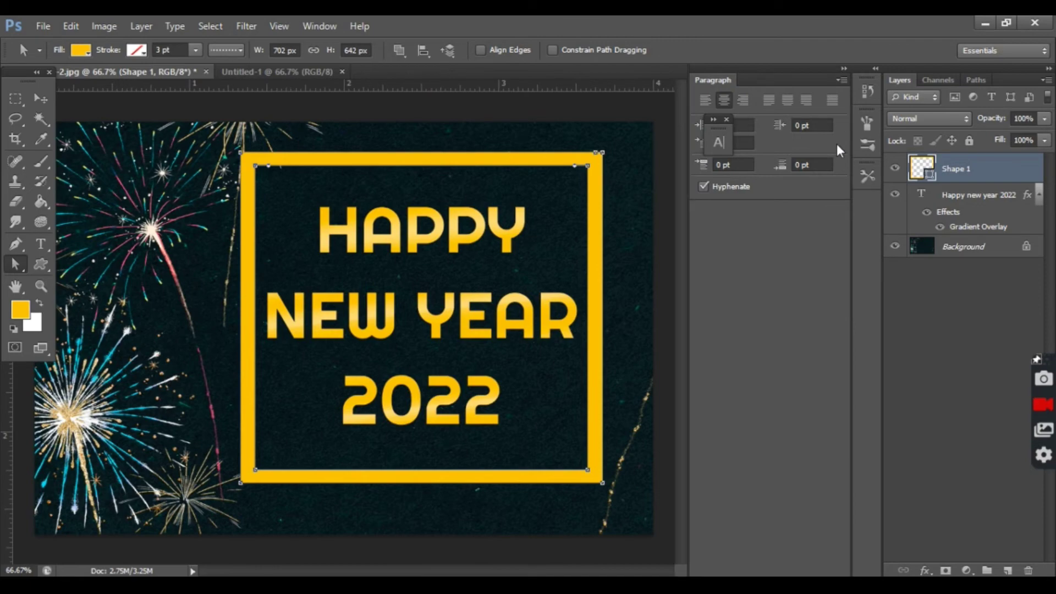
click(844, 68)
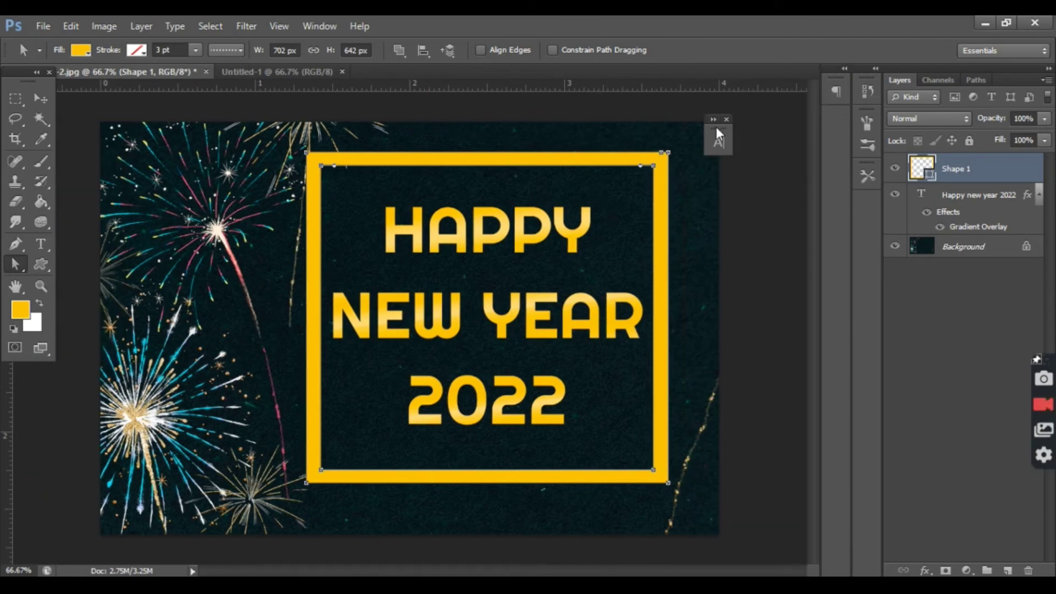
drag(718, 128, 796, 120)
alt+scroll(553, 221, up, 1)
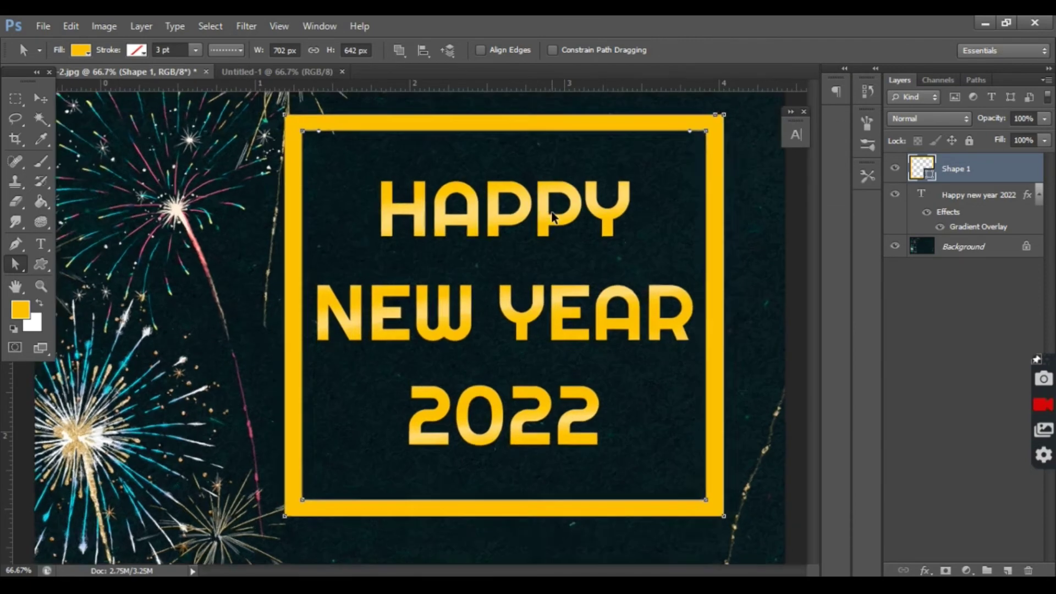
scroll(385, 253, up, 2)
scroll(309, 240, up, 2)
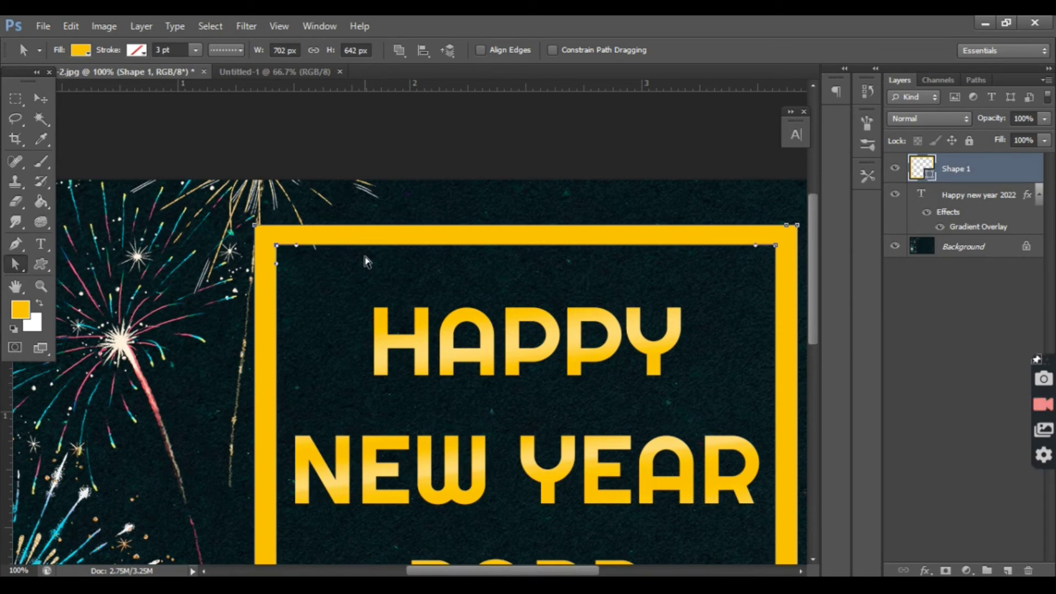
Nudge the frame's inner left edge six steps left and inner right edge two steps right.
key(Left)
key(Left)
key(Left)
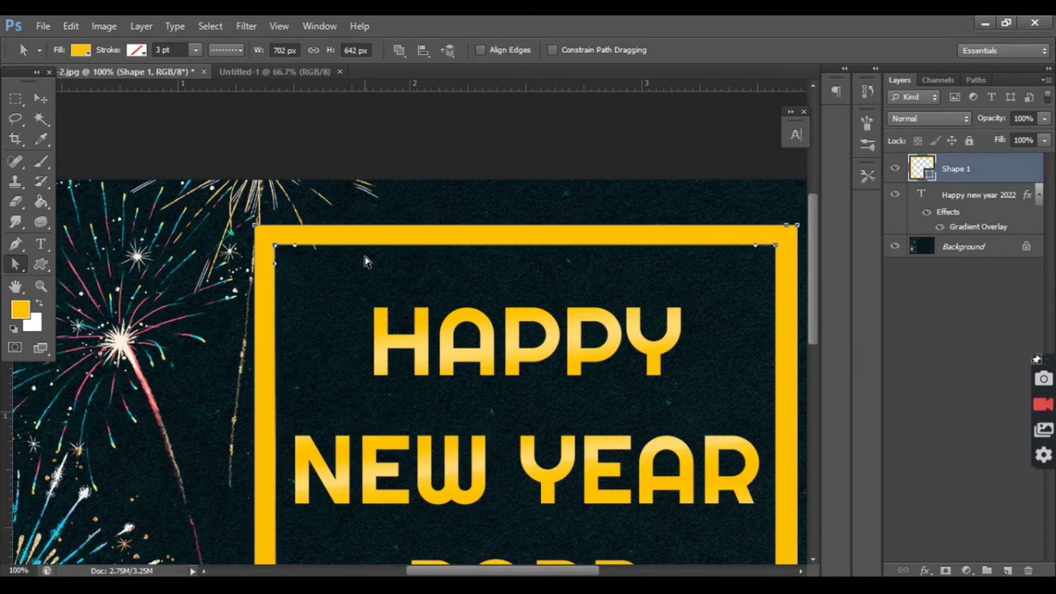
key(Left)
key(Left)
key(Left)
key(Left)
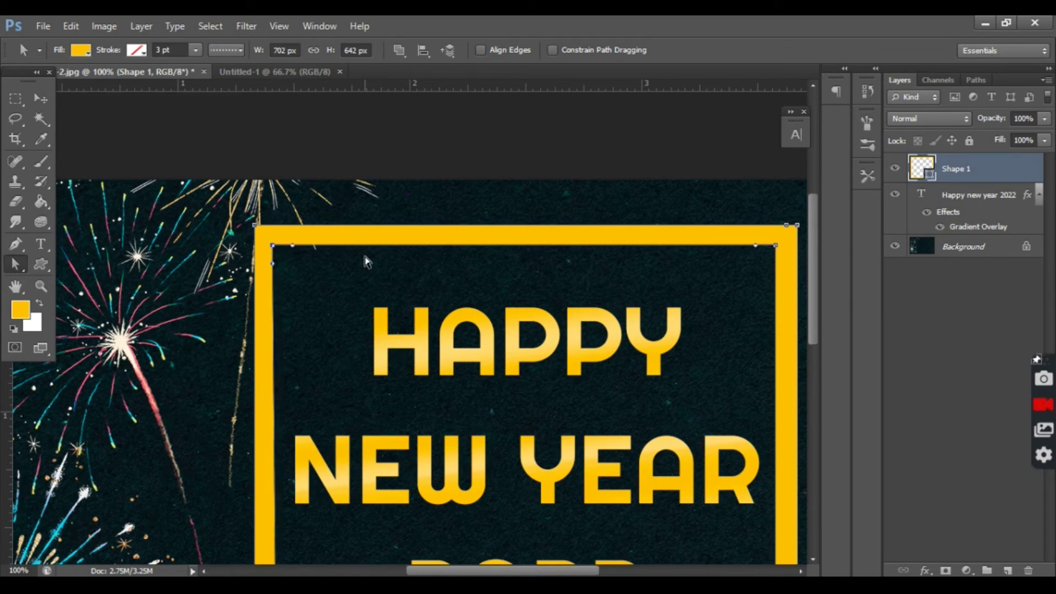
key(Left)
key(Left)
key(Left)
key(Left)
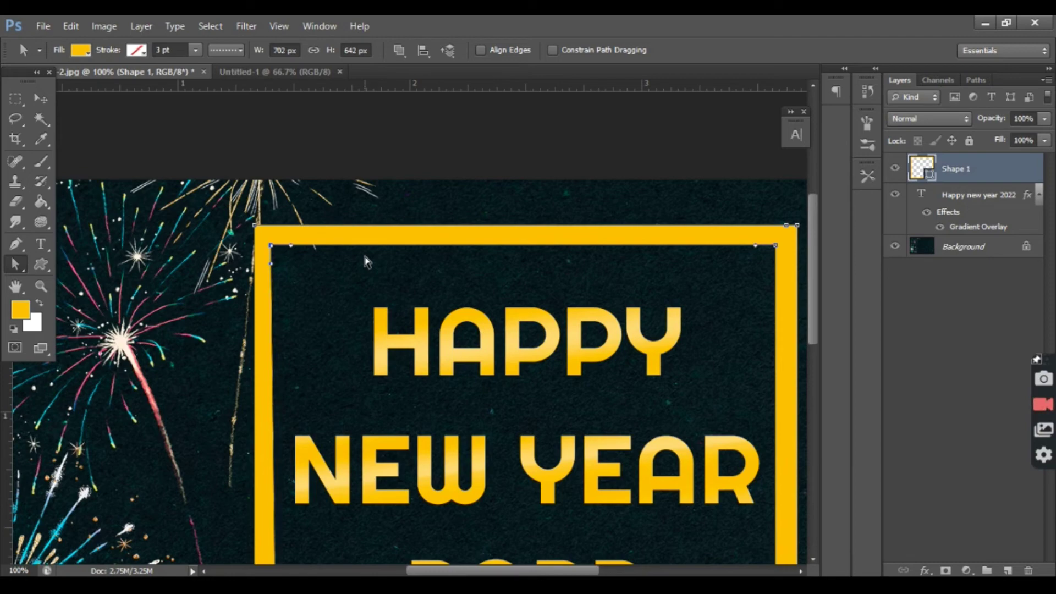
scroll(330, 331, down, 2)
scroll(297, 359, down, 4)
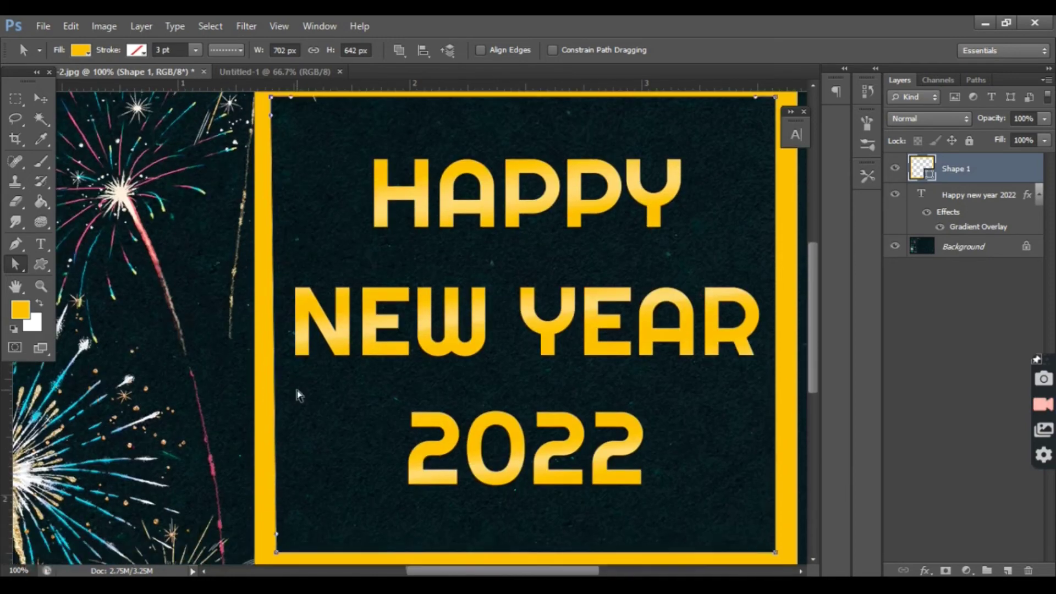
scroll(295, 396, down, 2)
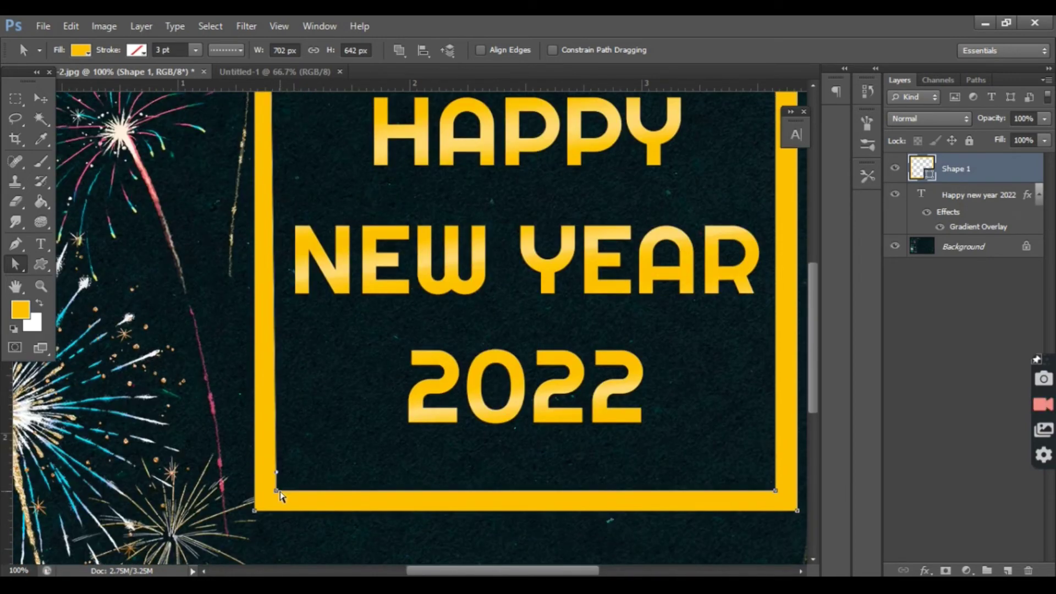
key(Left)
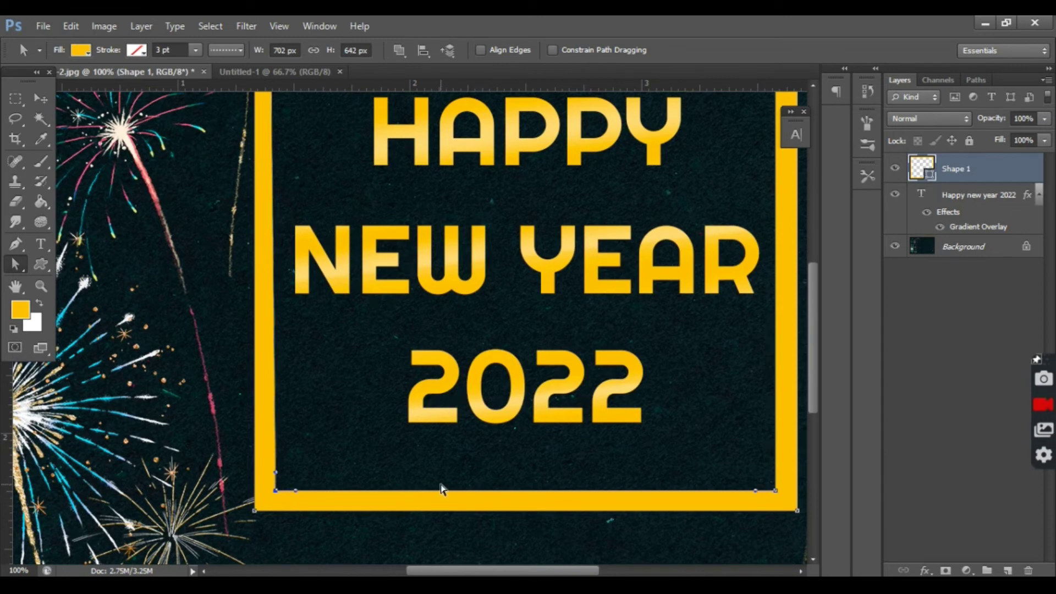
key(Left)
key(Left)
key(Left)
key(Left)
key(Left)
key(Left)
key(Left)
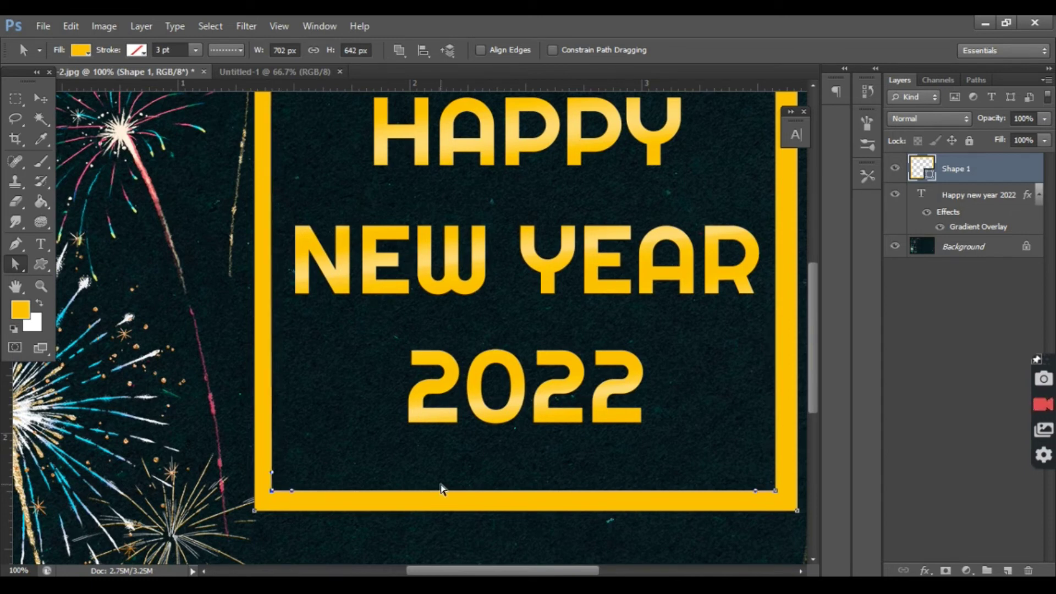
key(Left)
key(Left)
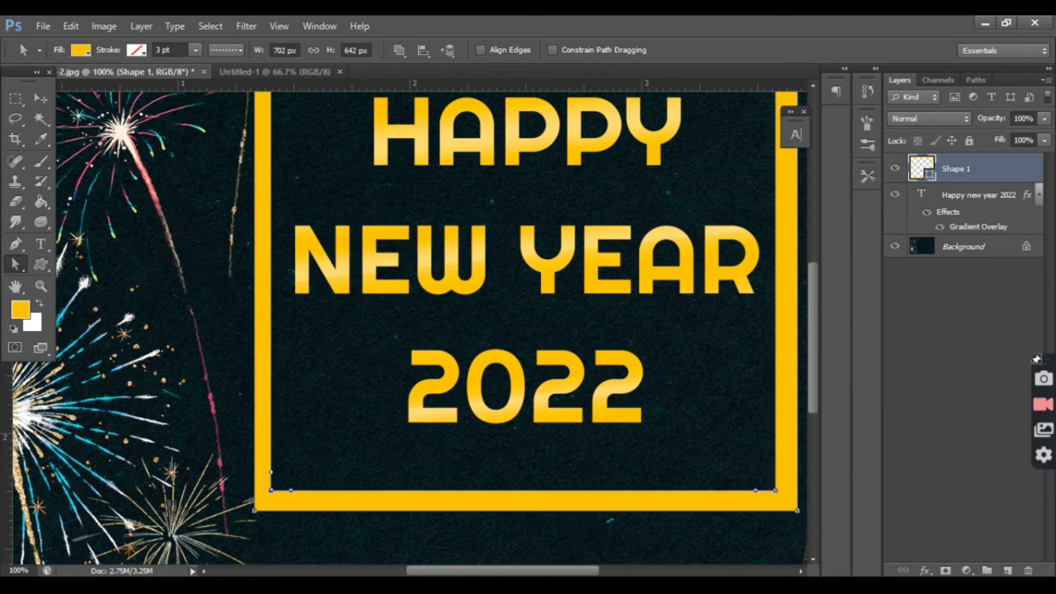
scroll(479, 495, right, 2)
scroll(478, 495, right, 8)
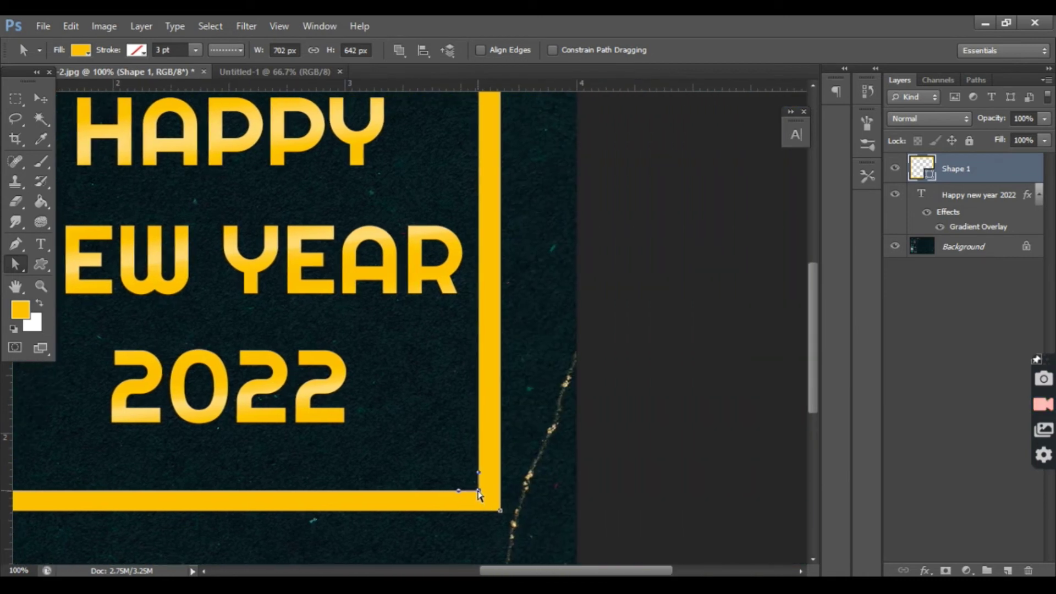
key(Right)
key(Right)
key(Right)
key(Right)
key(Right)
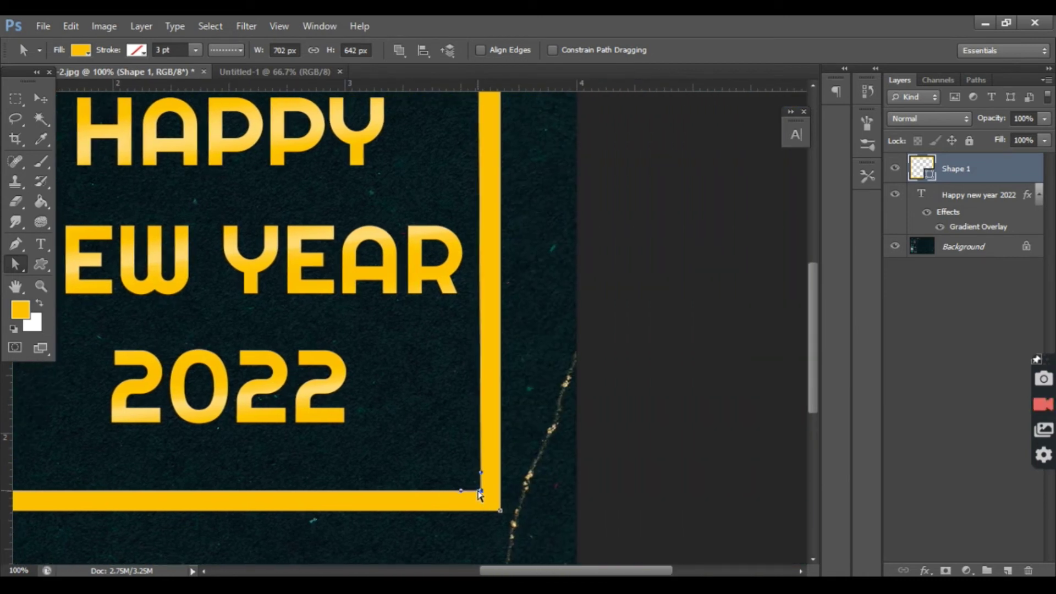
key(Right)
key(Right)
key(Right)
key(Right)
key(Right)
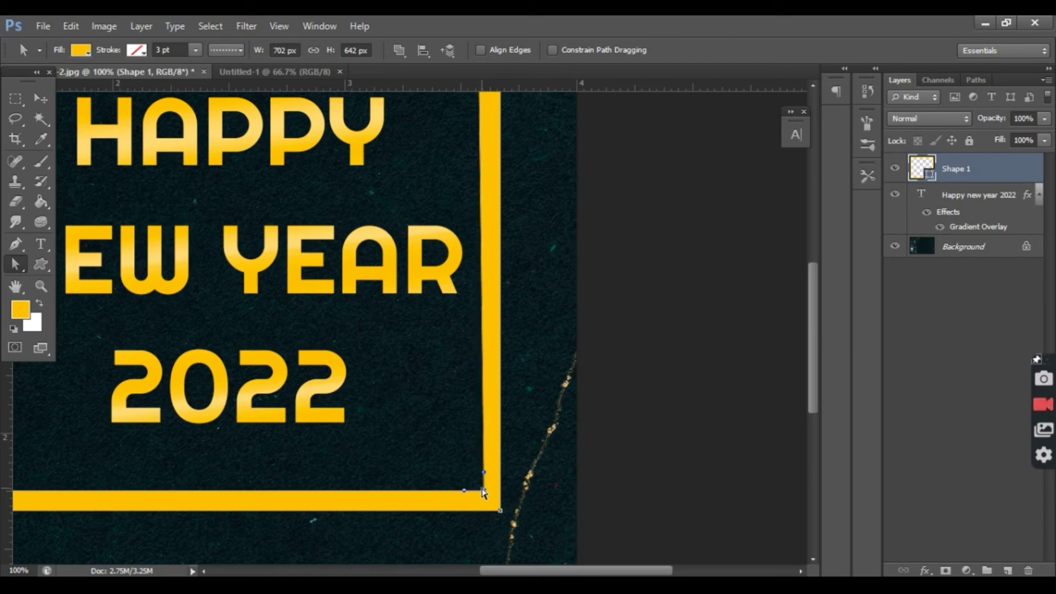
Lower the inner bottom edge, raise the inner top edge, and push the top-right corner outward.
drag(484, 492, 484, 494)
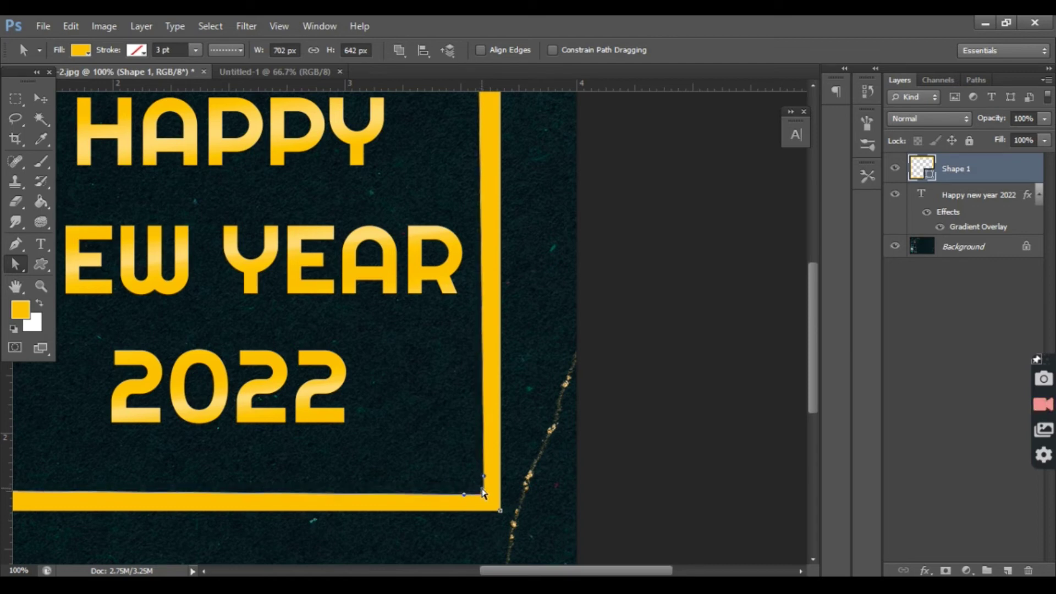
drag(504, 571, 404, 562)
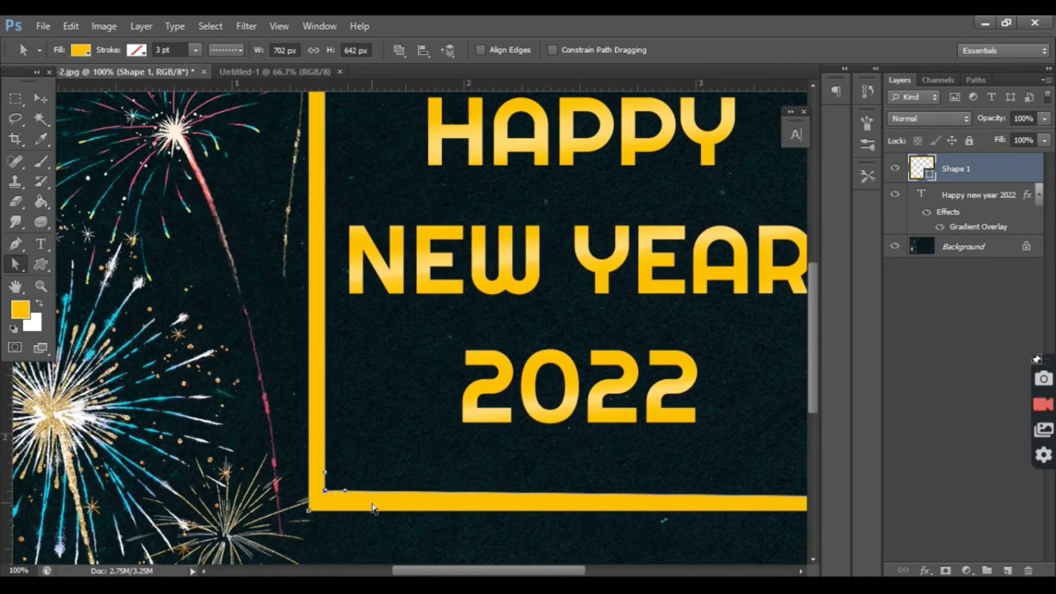
key(Down)
key(Down)
key(Down)
key(Down)
key(Down)
key(Down)
key(Down)
key(Down)
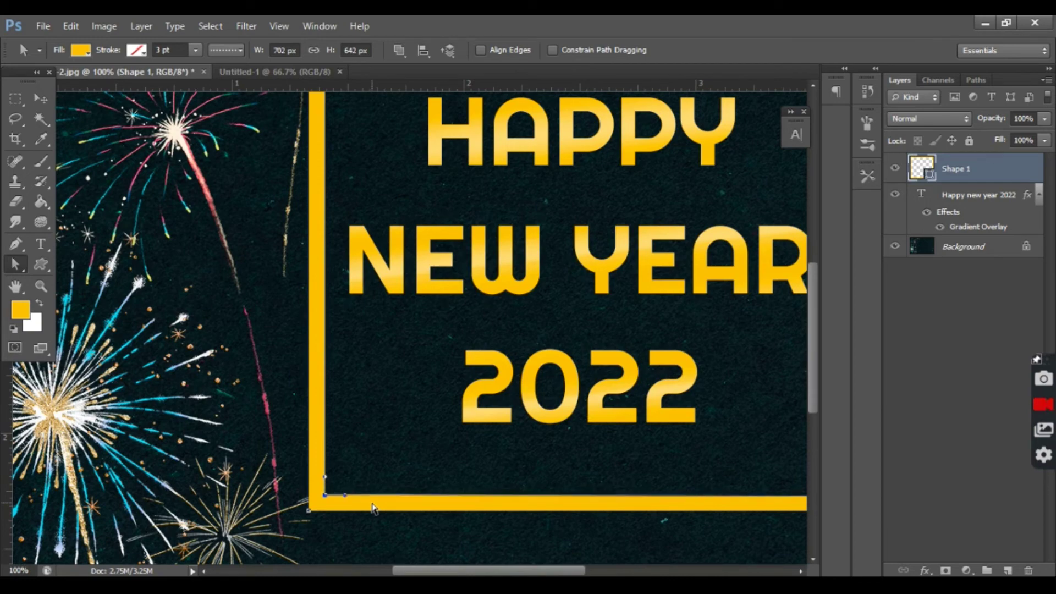
scroll(417, 396, up, 3)
scroll(417, 396, up, 3)
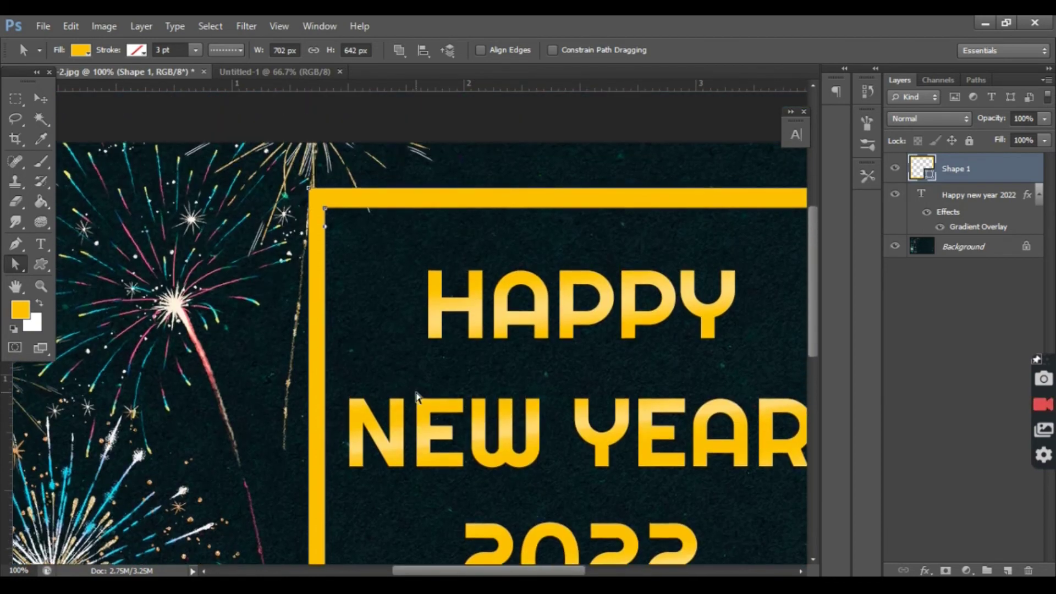
scroll(417, 396, up, 2)
scroll(385, 357, up, 2)
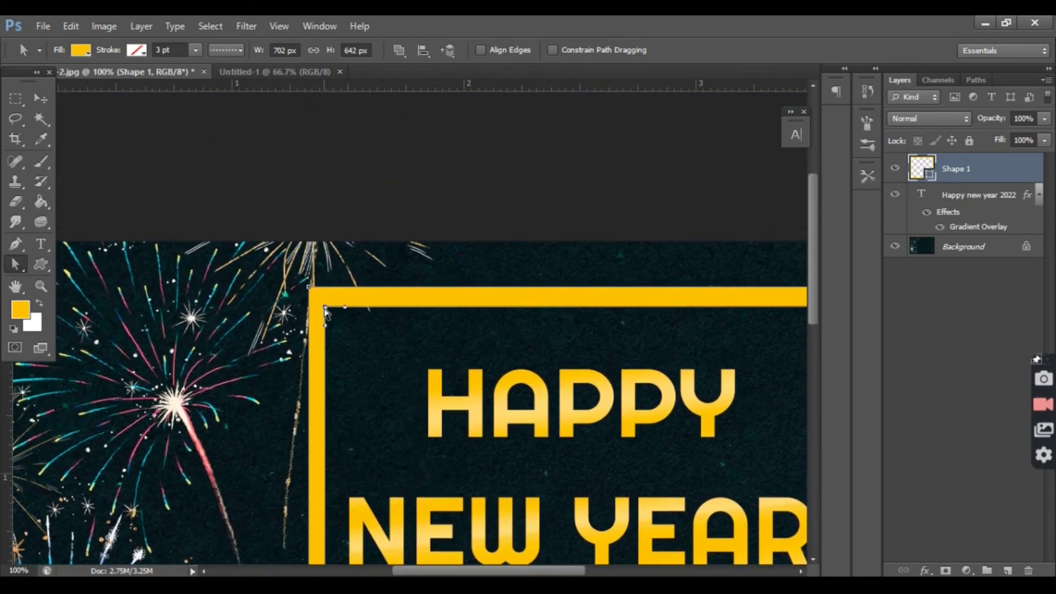
key(Up)
key(Up)
key(Up)
key(Up)
key(Up)
key(Up)
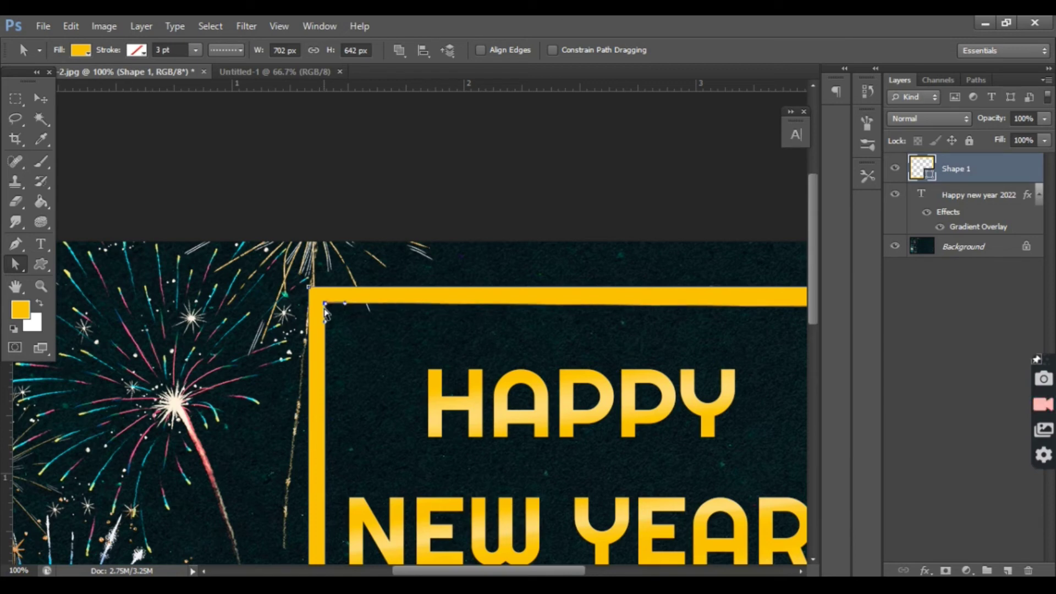
key(Up)
key(Up)
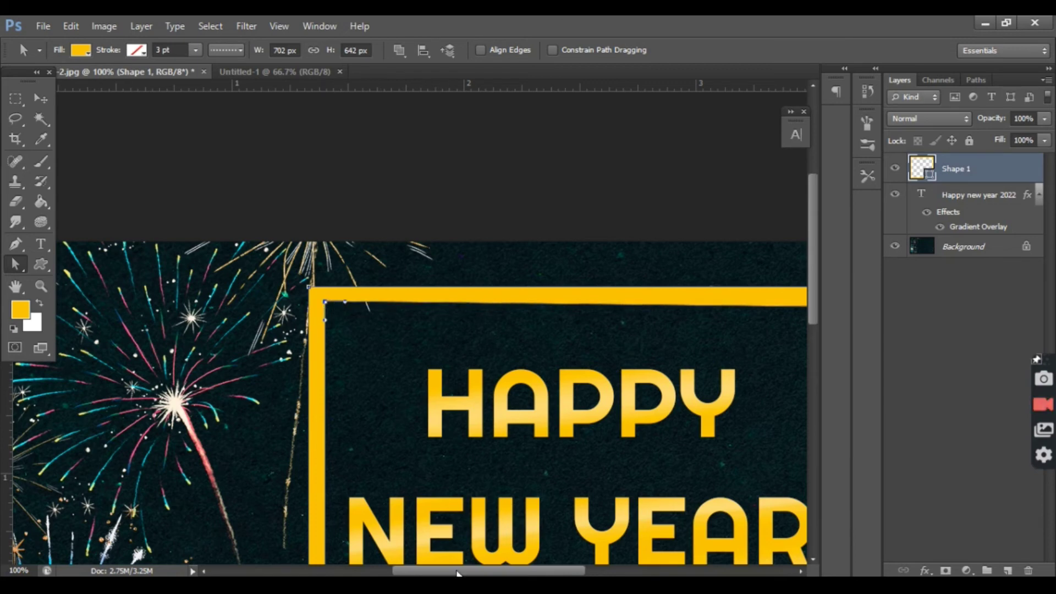
drag(456, 572, 523, 572)
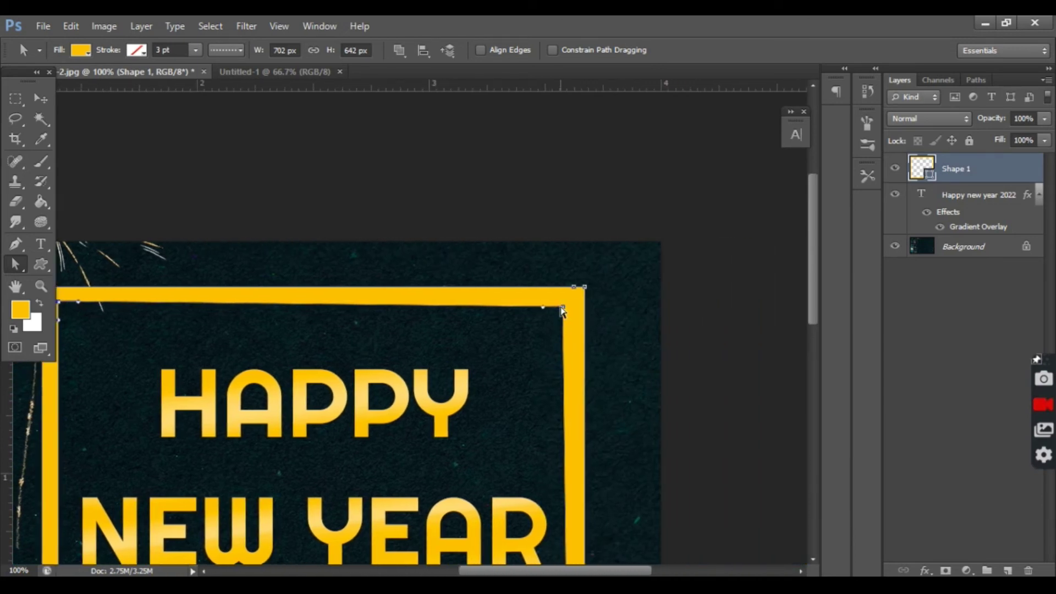
key(Right)
key(Right)
key(Right)
key(Right)
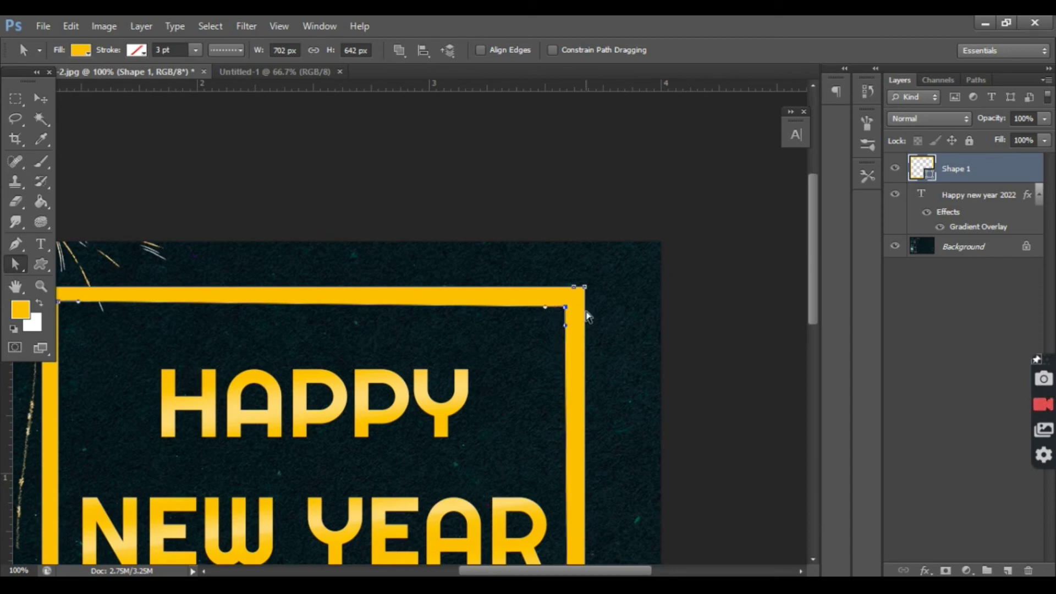
key(Right)
key(Right)
key(Right)
key(Right)
key(Right)
key(Right)
key(Up)
key(Up)
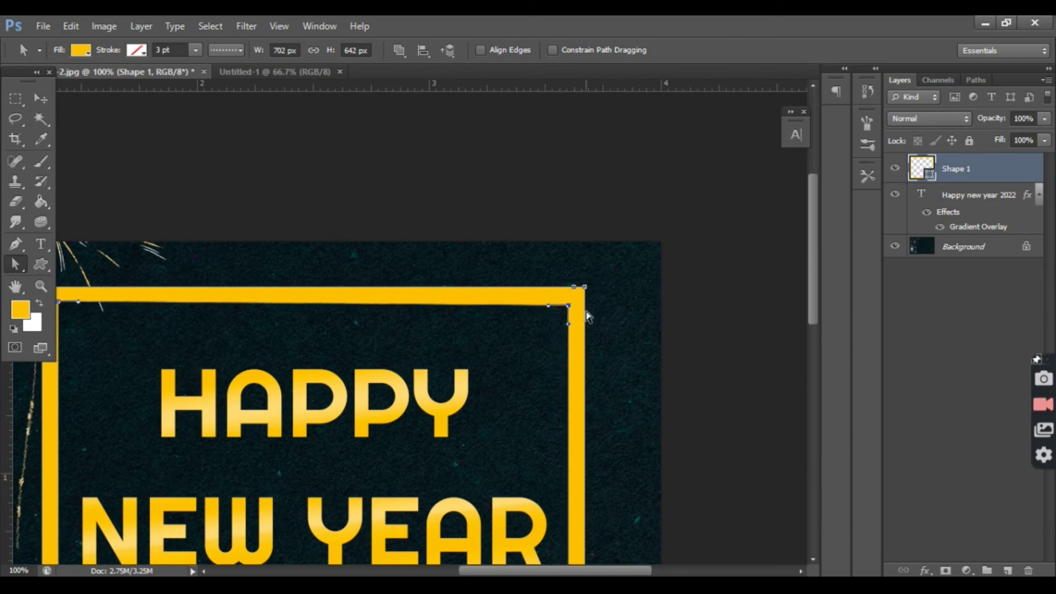
key(Up)
key(Up)
key(Up)
key(Up)
key(Up)
key(Up)
key(Up)
key(Up)
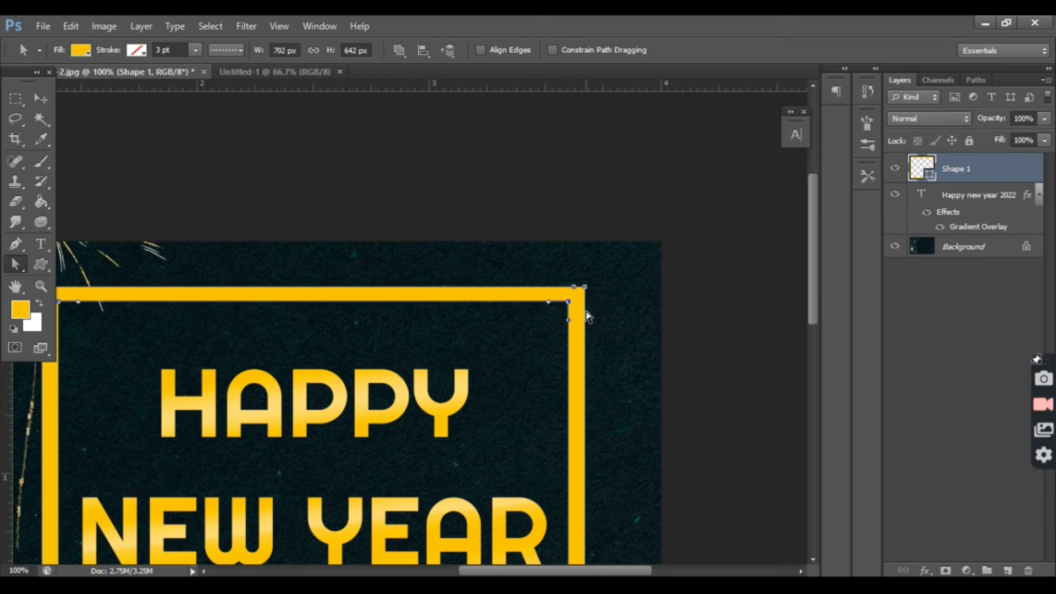
click(43, 98)
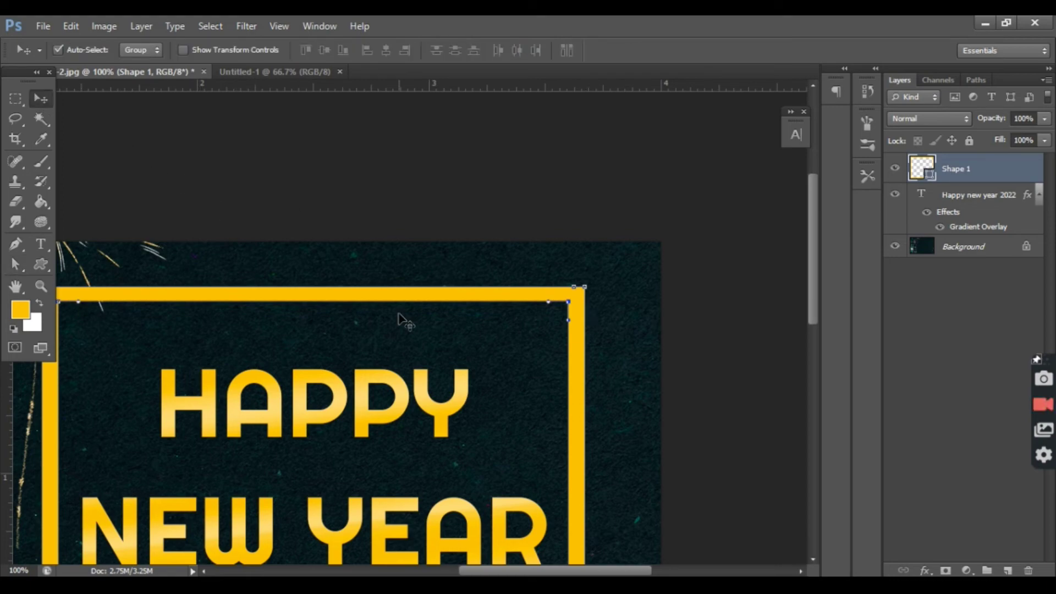
Copy the greeting text layer's style and paste it onto the Shape 1 frame layer.
key(ctrl+minus)
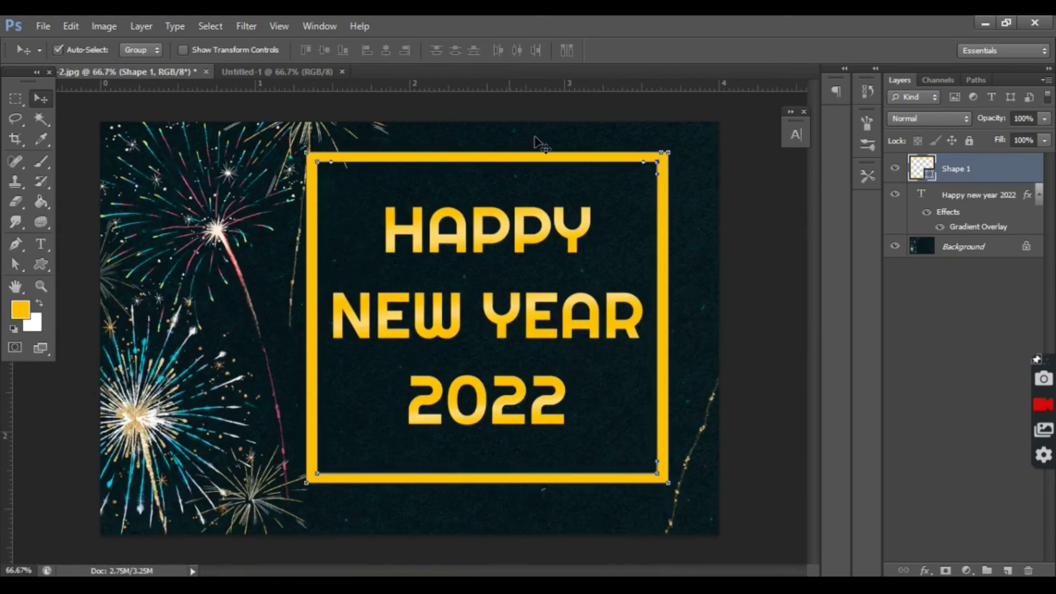
click(585, 117)
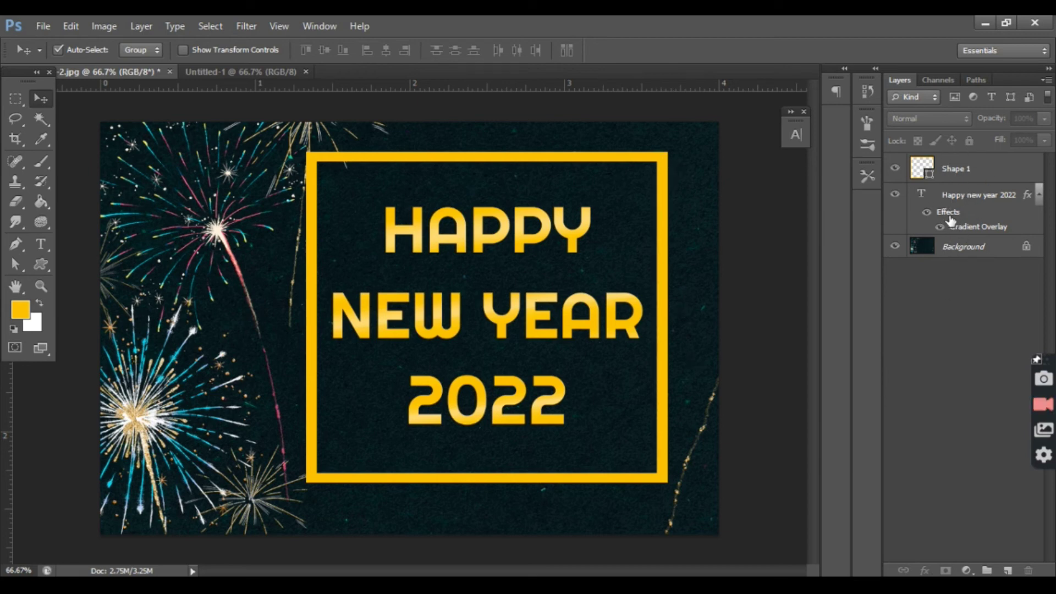
right_click(950, 197)
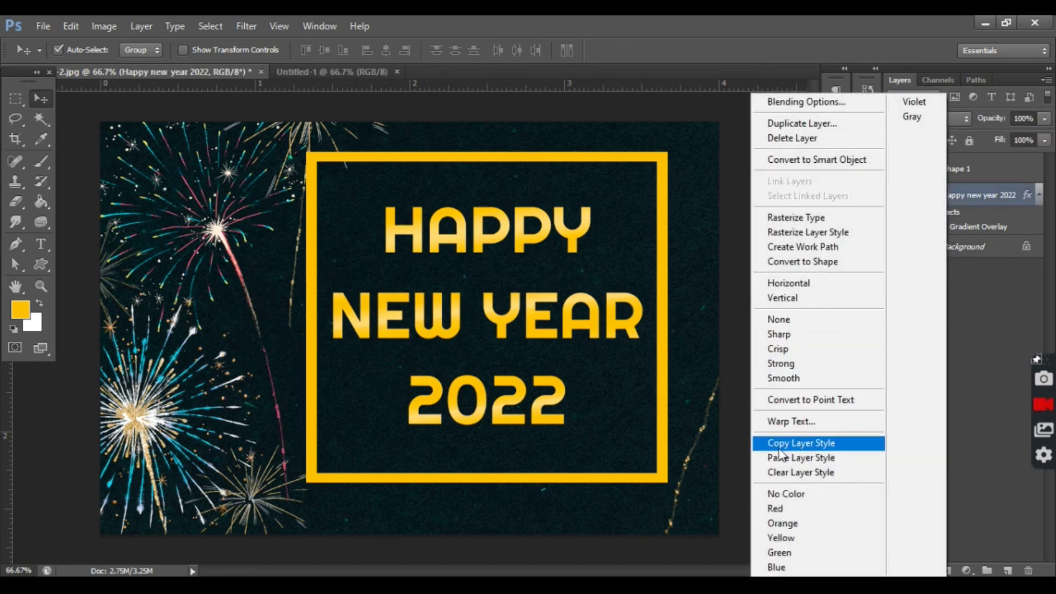
click(817, 446)
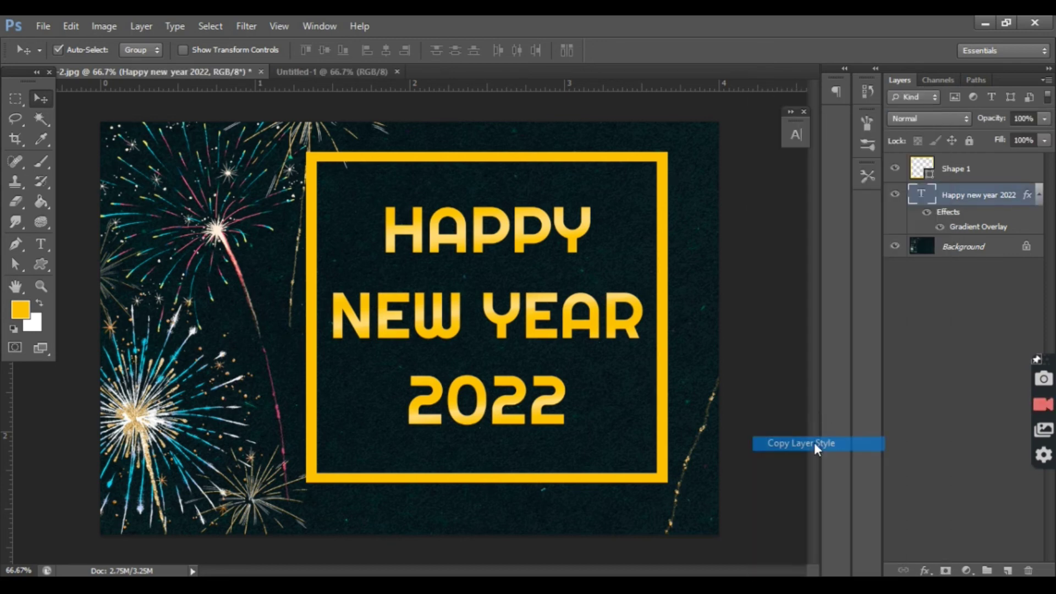
click(982, 179)
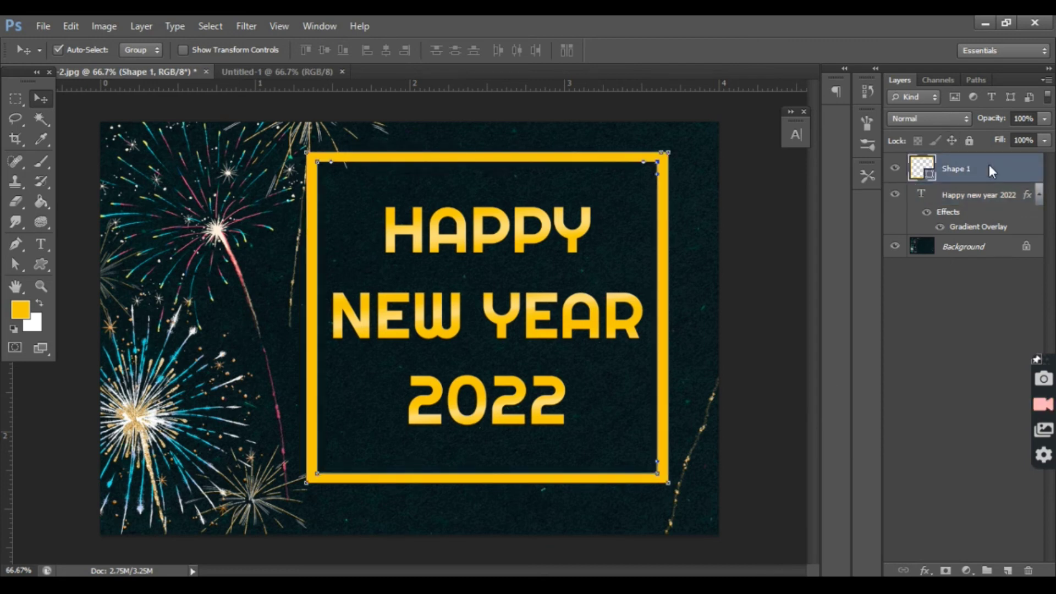
right_click(989, 163)
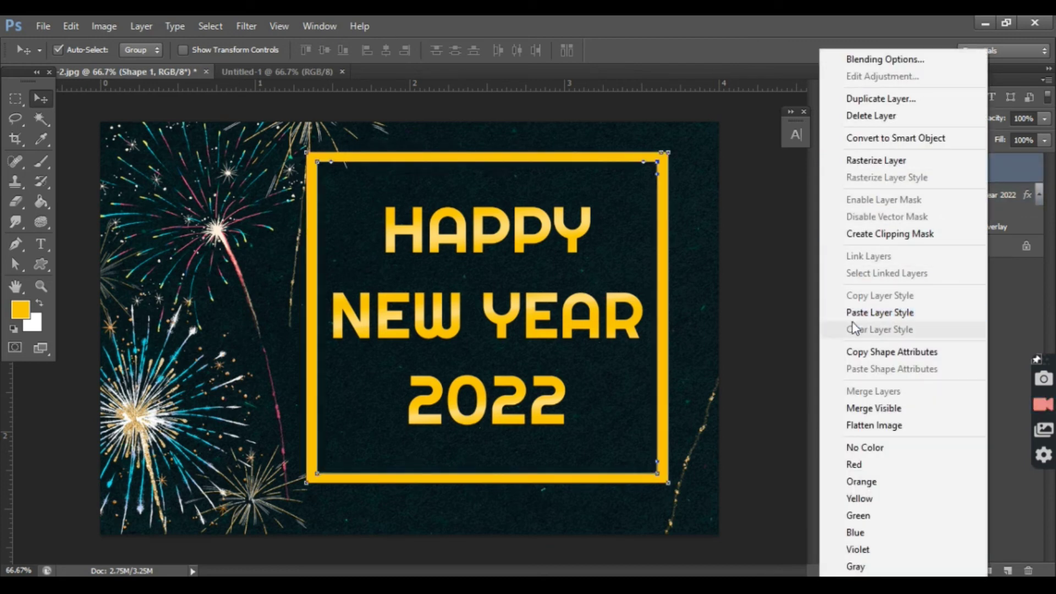
click(888, 312)
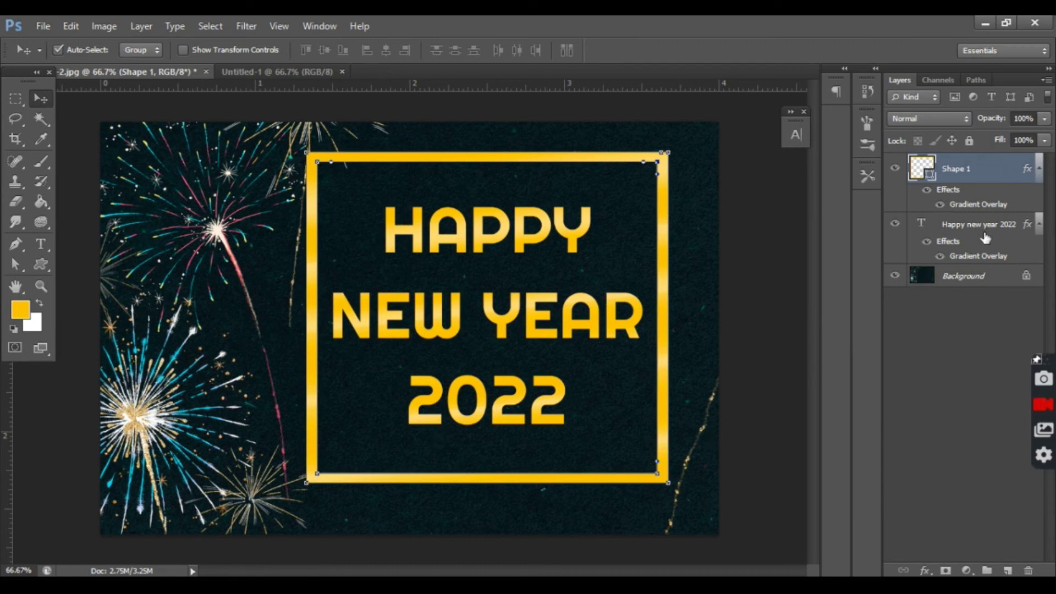
Select Shape 1 and the text layer together and resize them with a first free transform.
click(1001, 281)
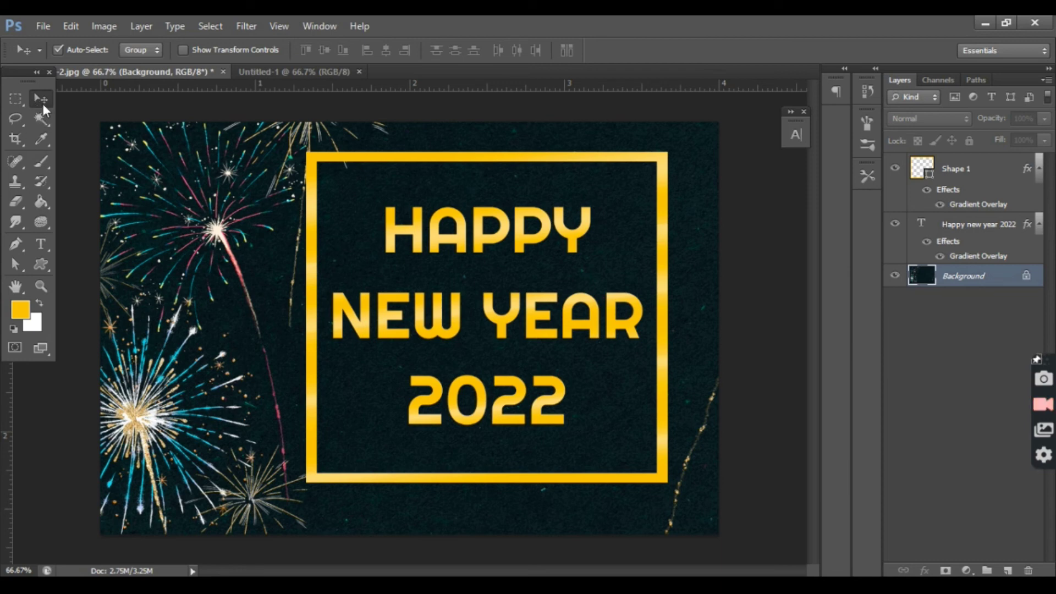
click(976, 175)
shift+click(984, 231)
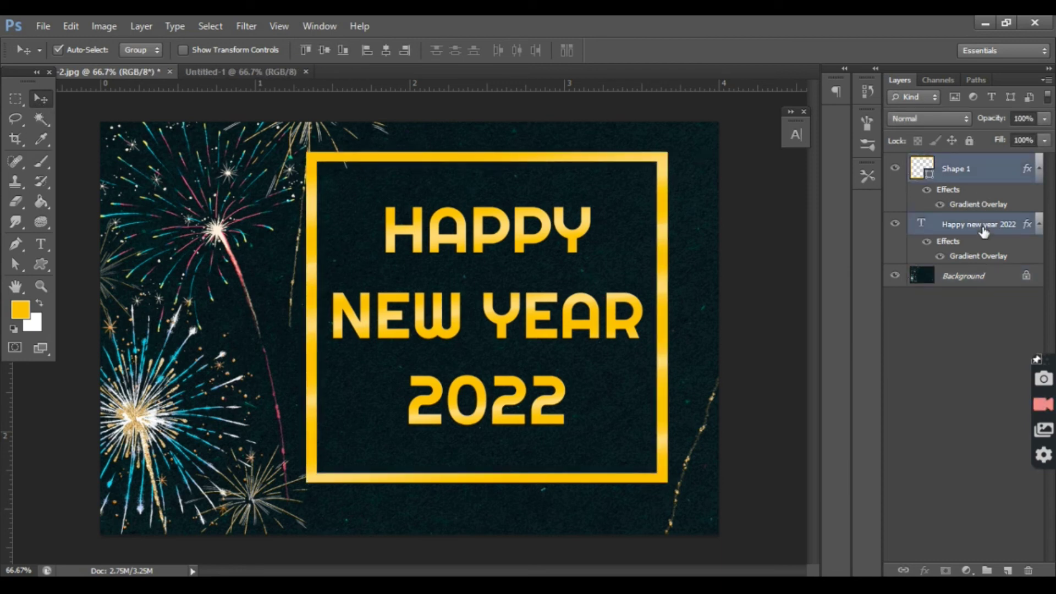
key(ctrl+t)
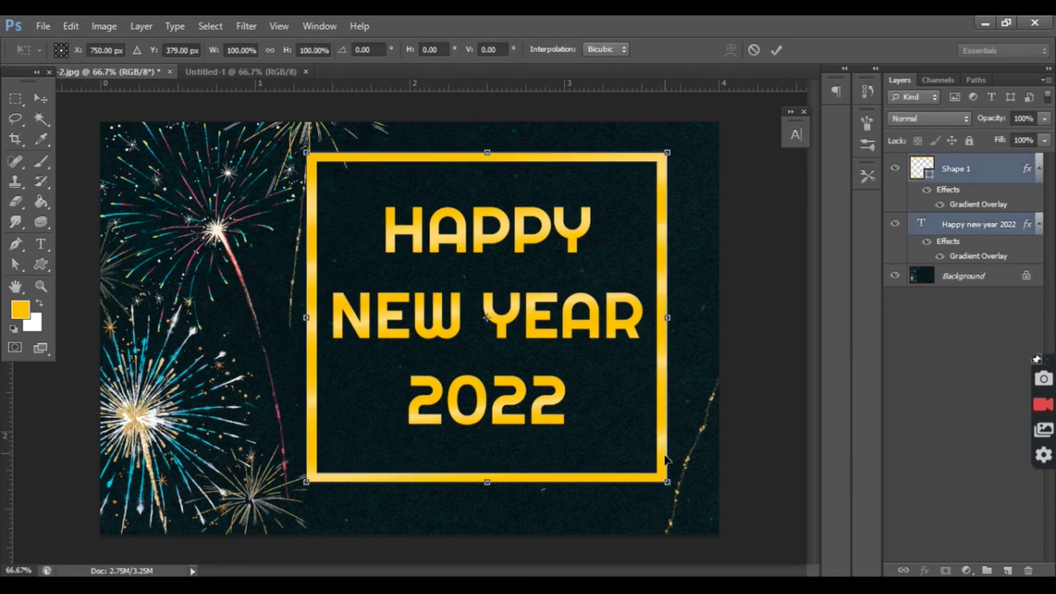
drag(668, 481, 624, 458)
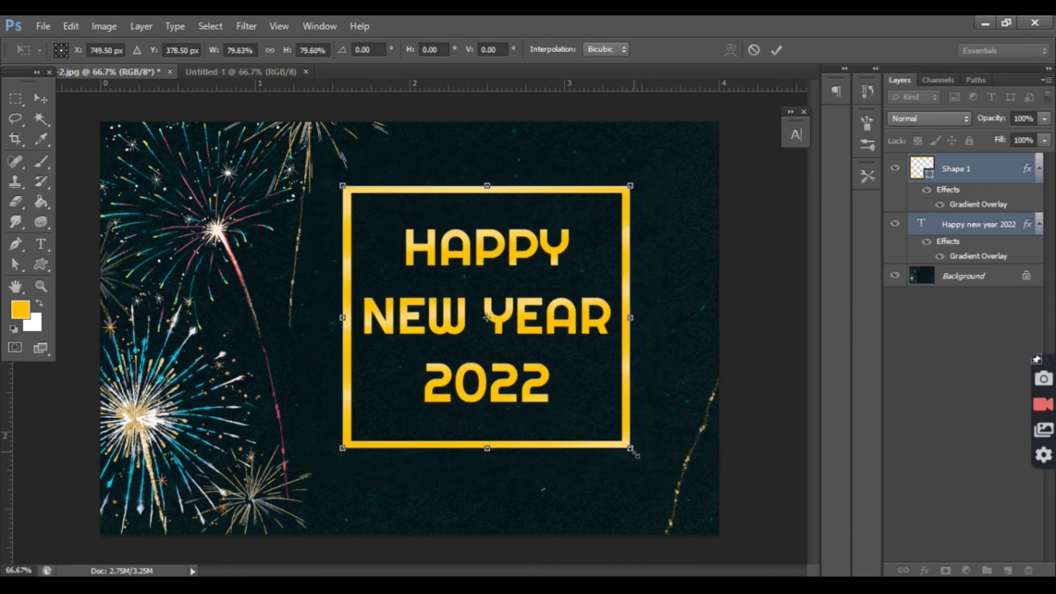
drag(636, 454, 641, 459)
key(Return)
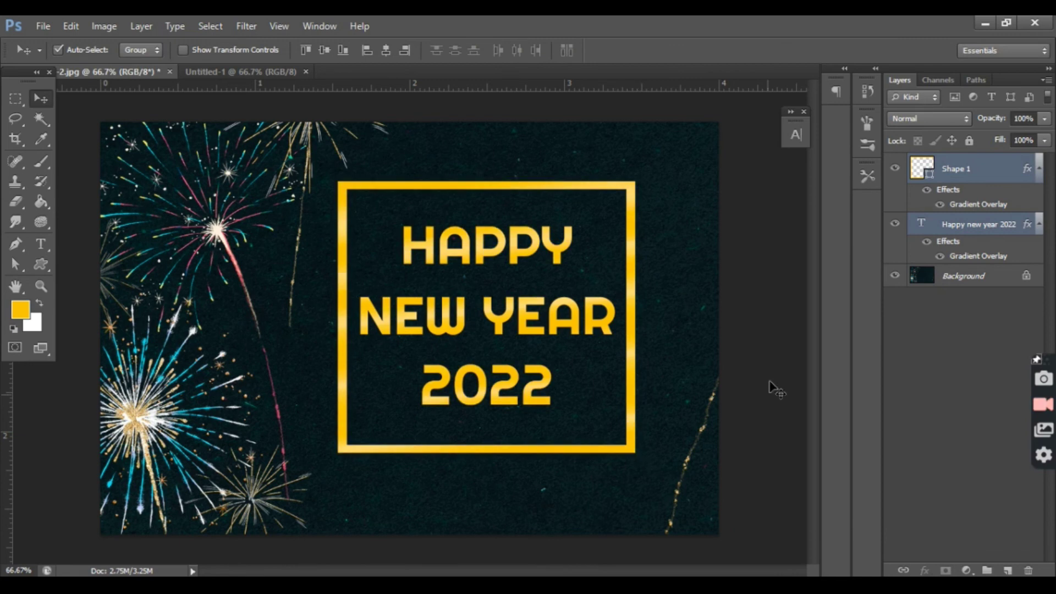
Scale both layers down to about 90% and nudge them up and right with Shift+arrows.
click(991, 181)
click(998, 223)
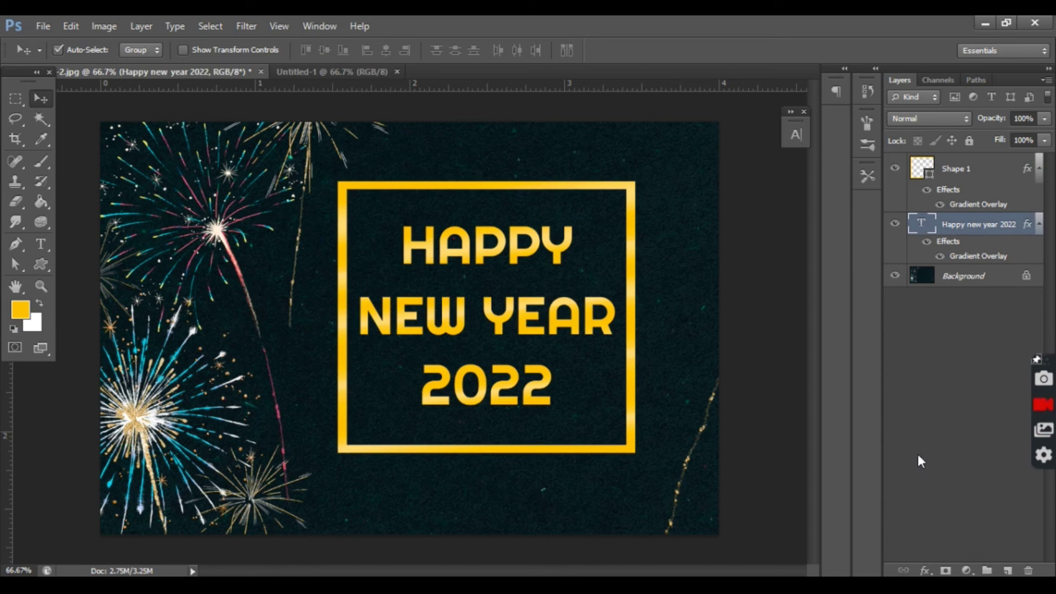
click(977, 167)
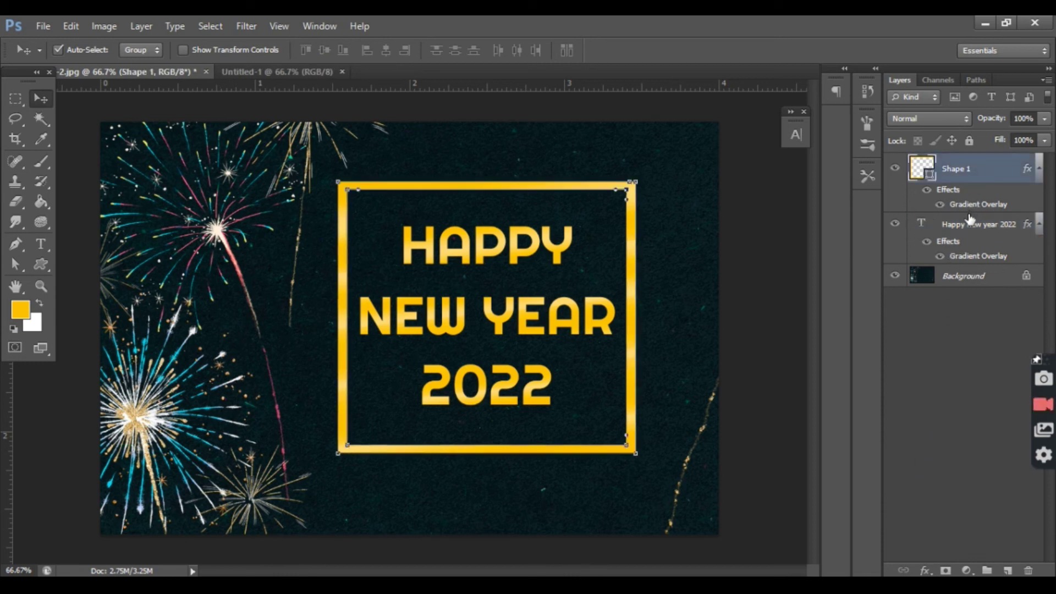
ctrl+click(973, 225)
key(ctrl+t)
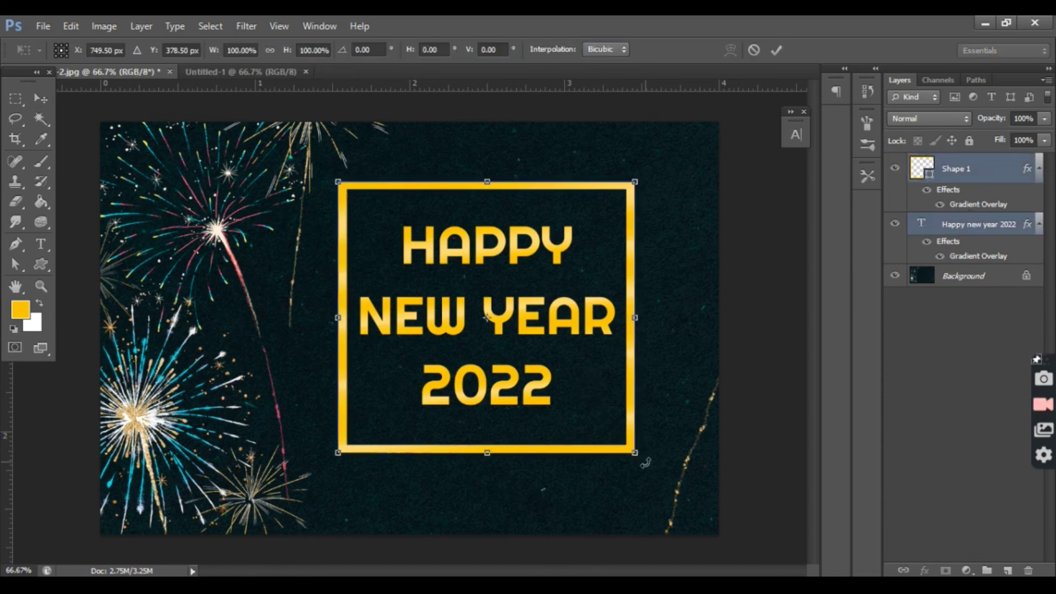
drag(639, 455, 623, 442)
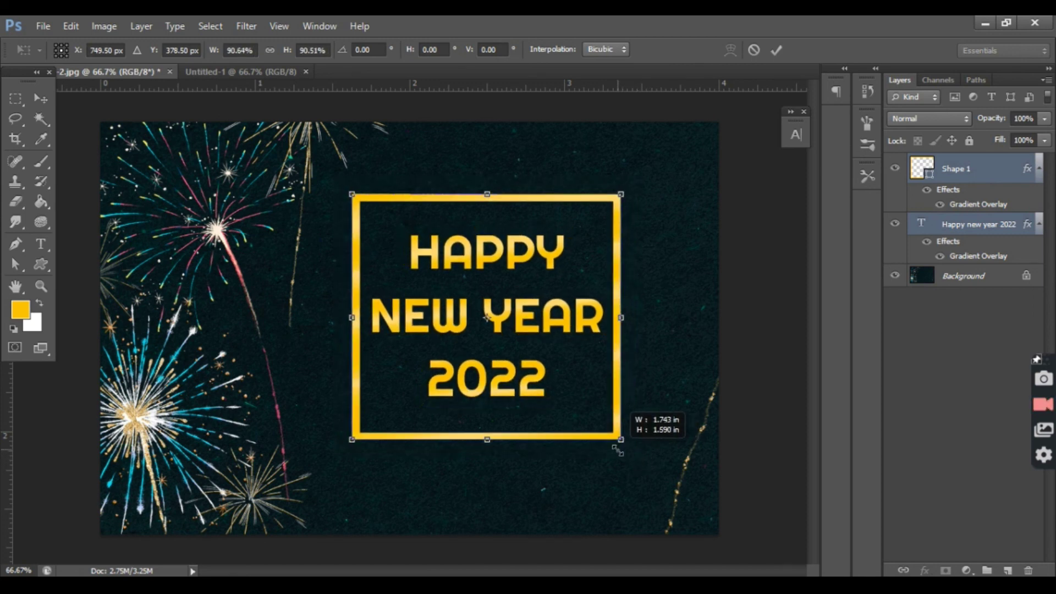
key(shift+Right)
key(shift+Right)
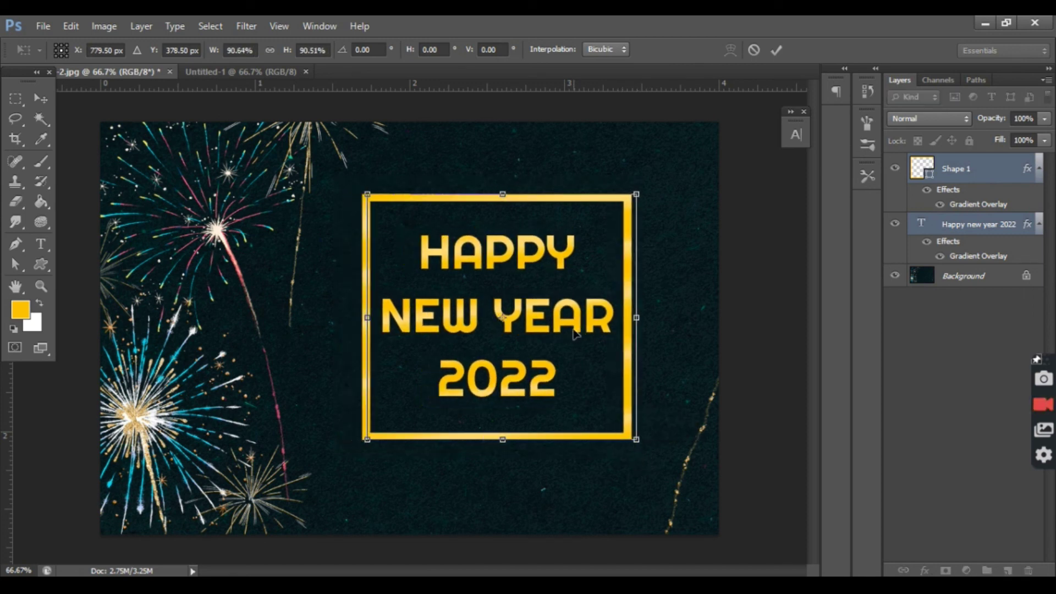
key(shift+Right)
key(shift+Up)
key(shift+Up)
key(shift+Up)
key(shift+Up)
key(shift+Right)
key(shift+Right)
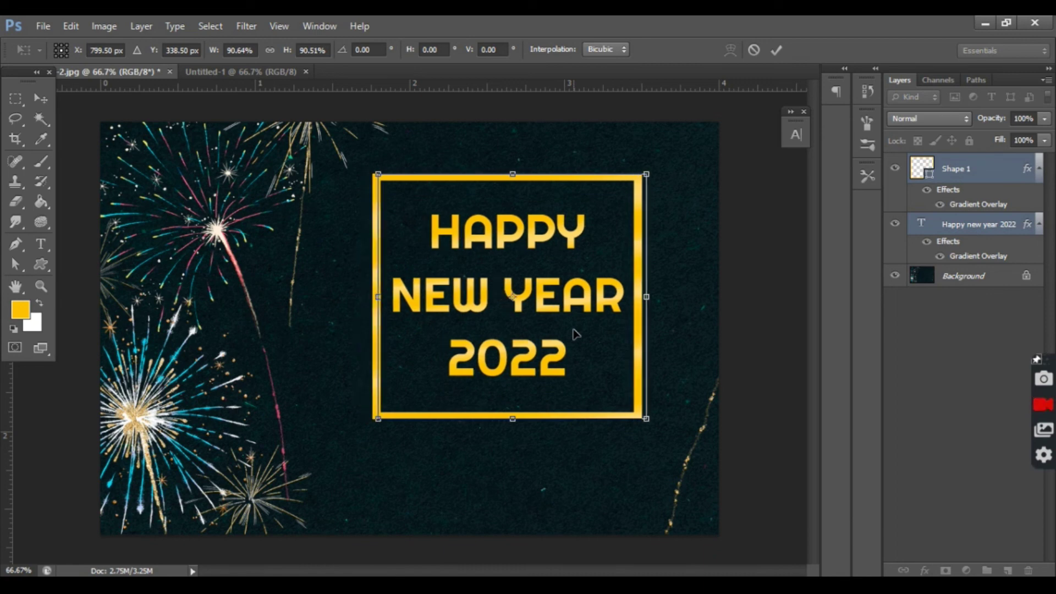
key(shift+Right)
key(Return)
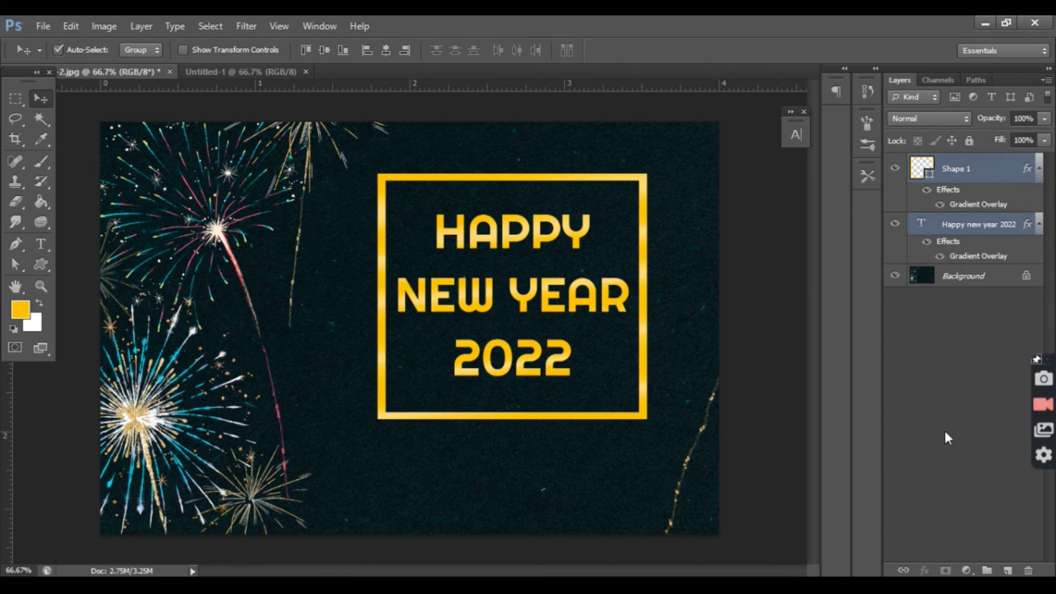
click(1000, 176)
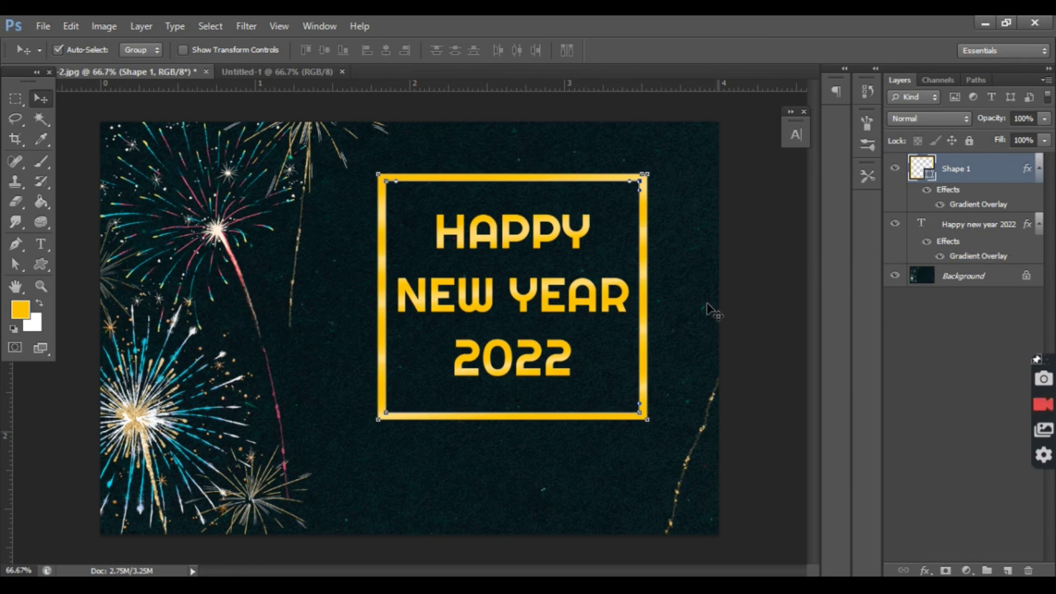
click(968, 226)
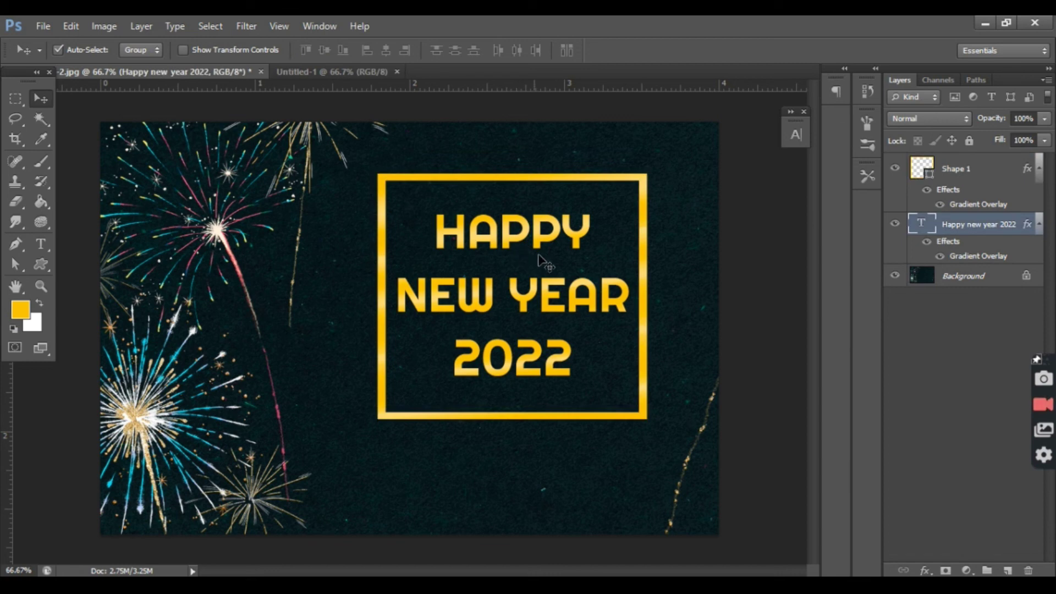